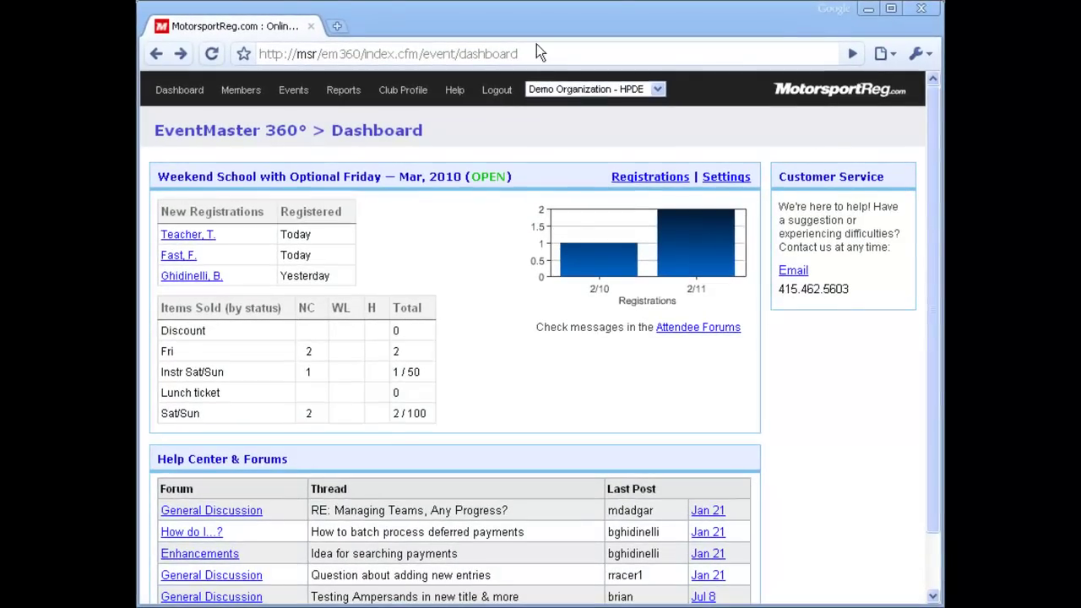
- Open the registrations of the Weekend School with Optional Friday event
double_click(648, 179)
click(648, 179)
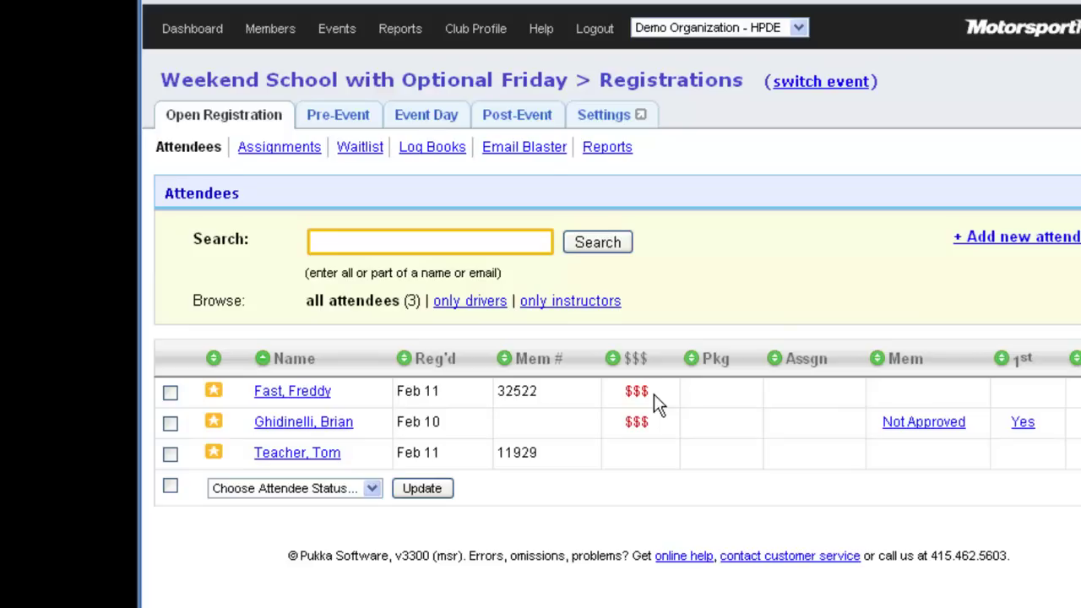
click(795, 413)
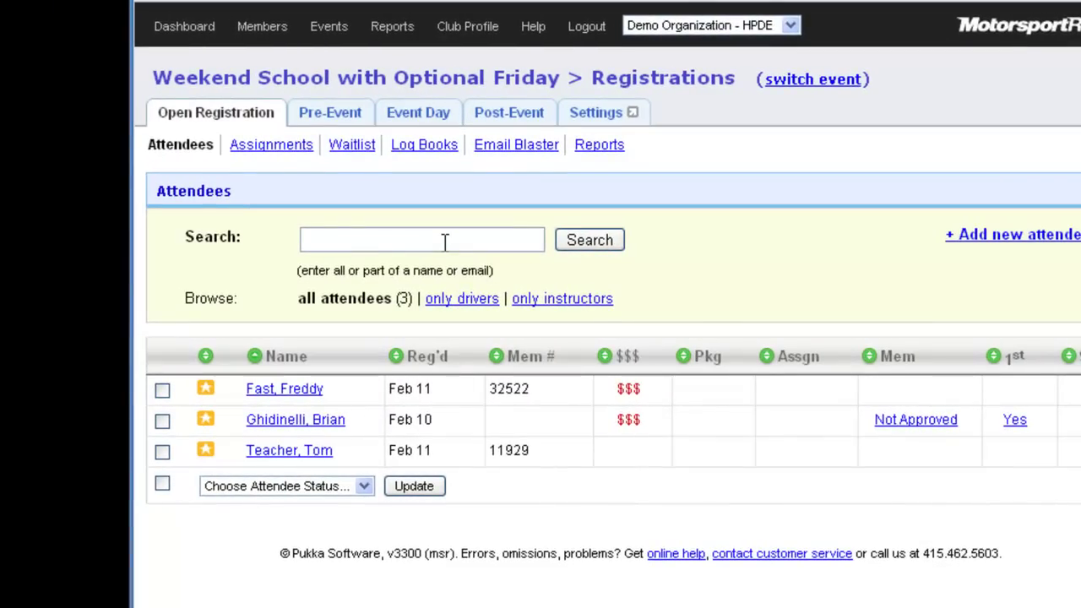
click(455, 304)
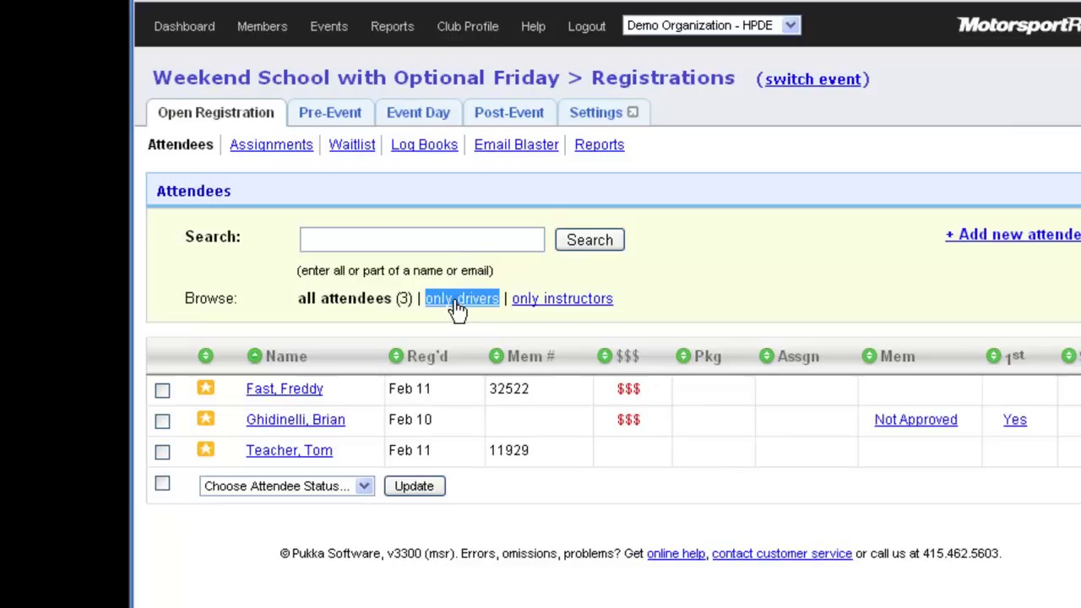
click(549, 304)
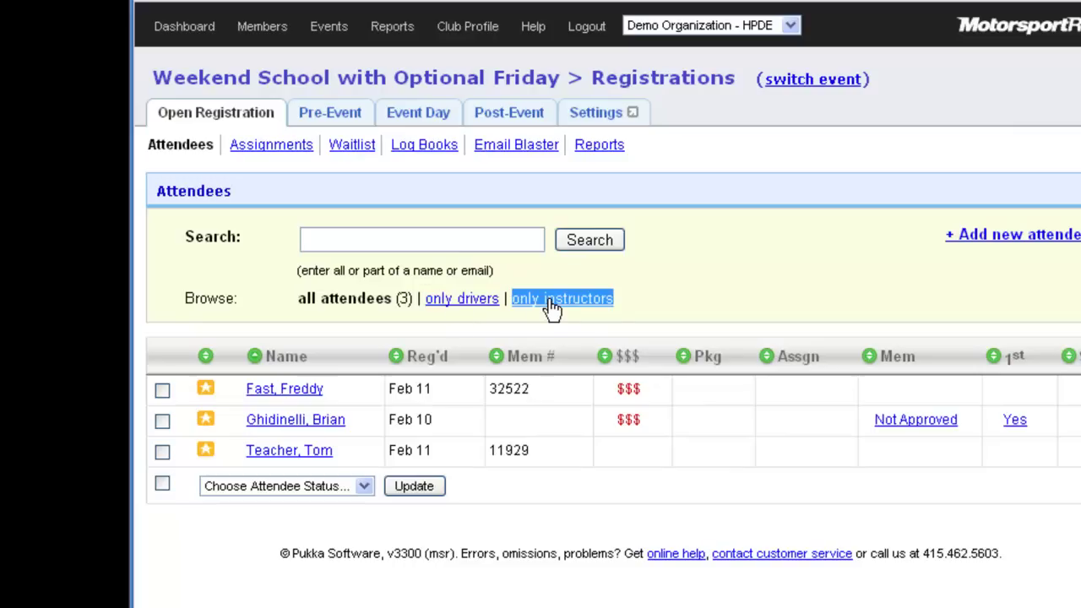
click(564, 326)
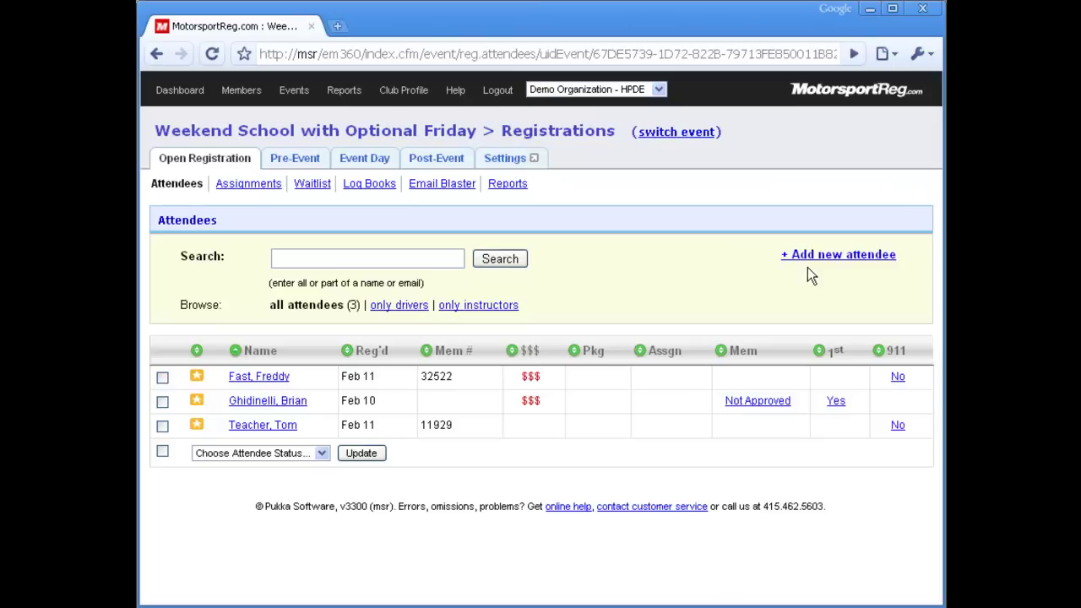
- Look up an existing member by partial surname in the form for adding an attendee, and return to the attendee list without registering
triple_click(828, 261)
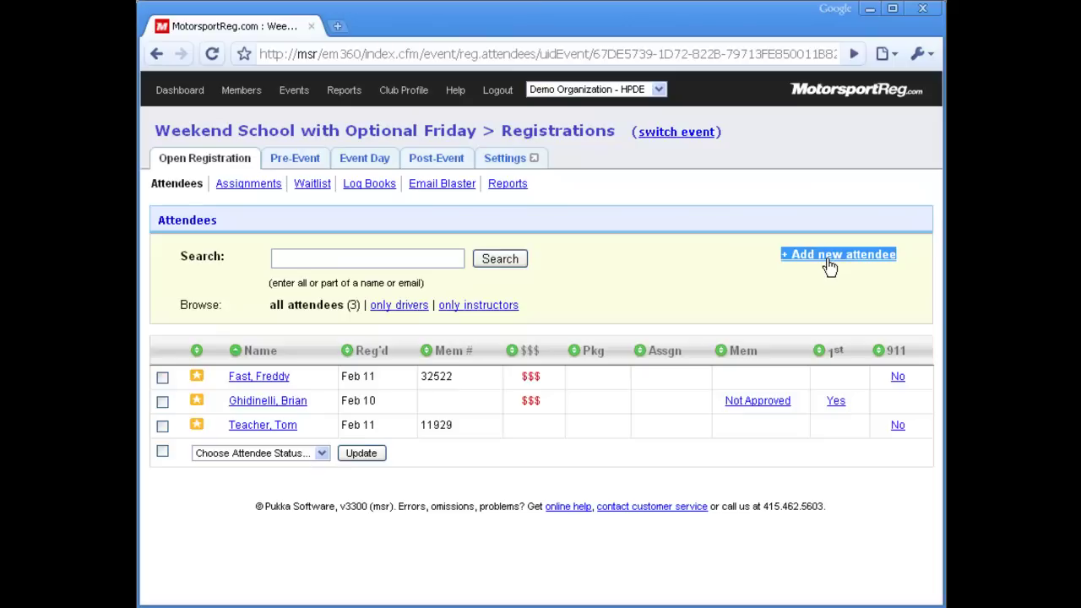
click(828, 261)
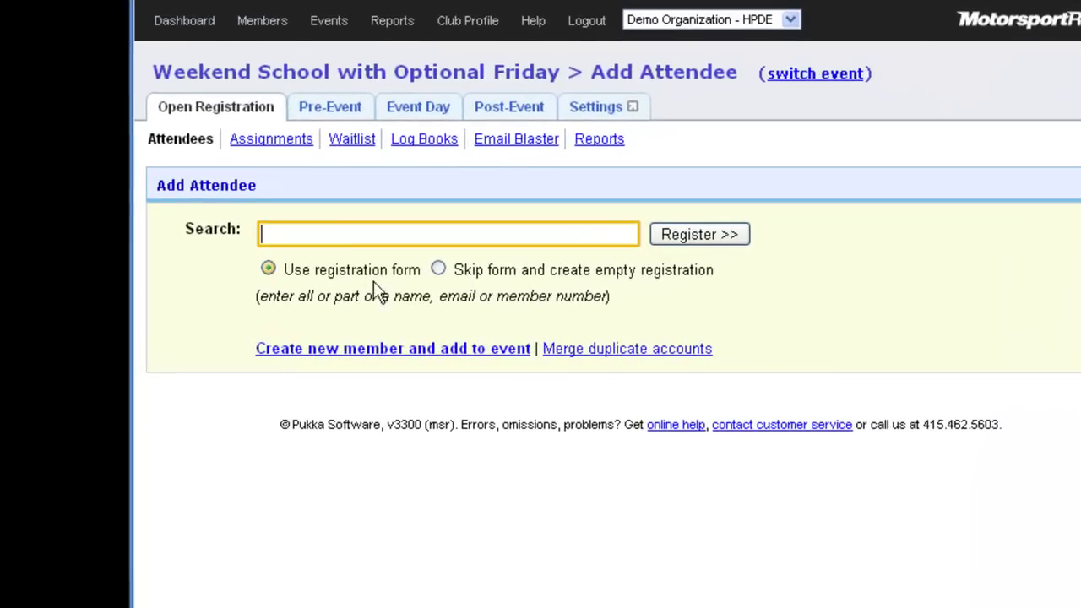
click(336, 228)
text(ghid)
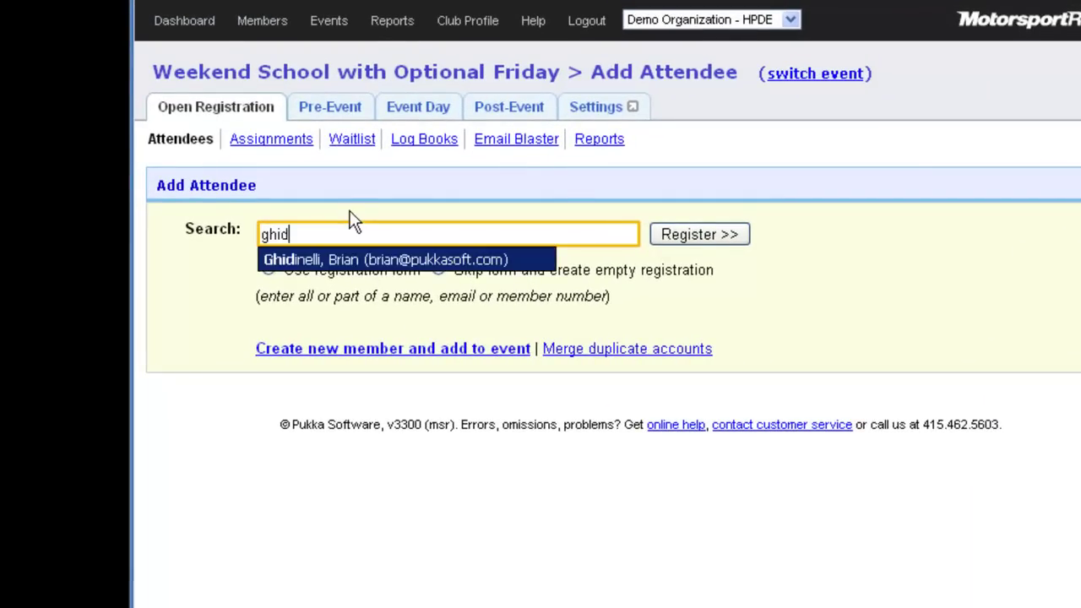
key(Return)
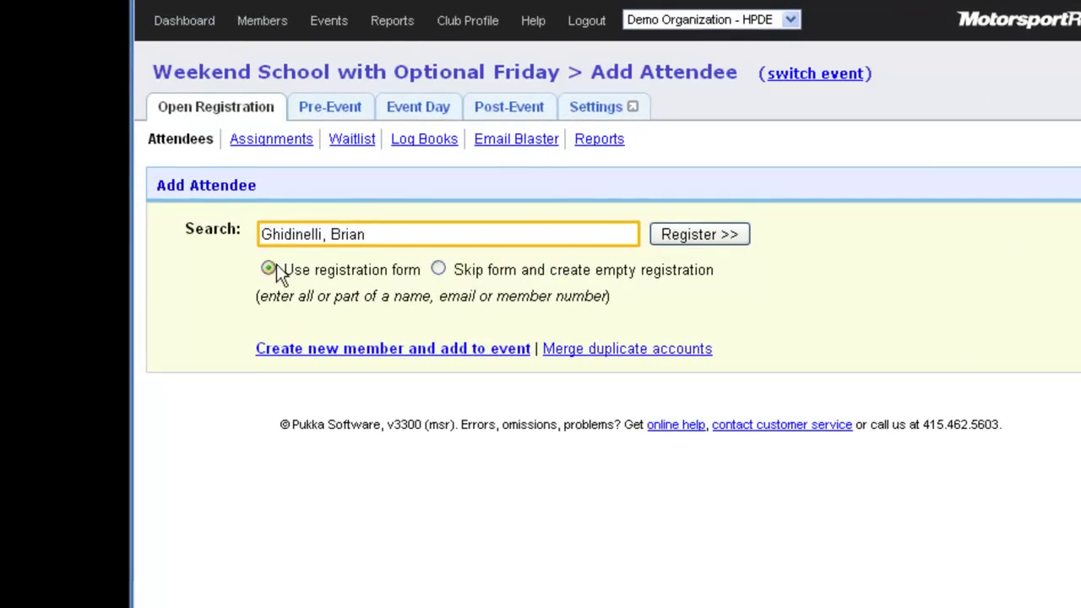
click(373, 357)
click(185, 142)
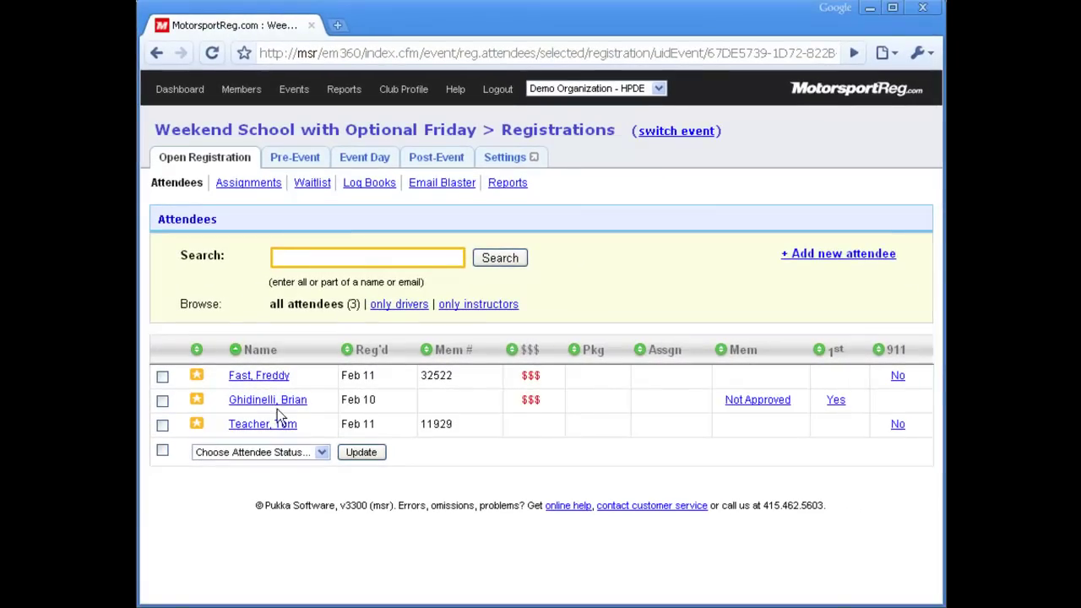
- Open the last listed attendee's registration record and review its assignments, answers, packages, payments and previous experience
triple_click(292, 431)
click(283, 431)
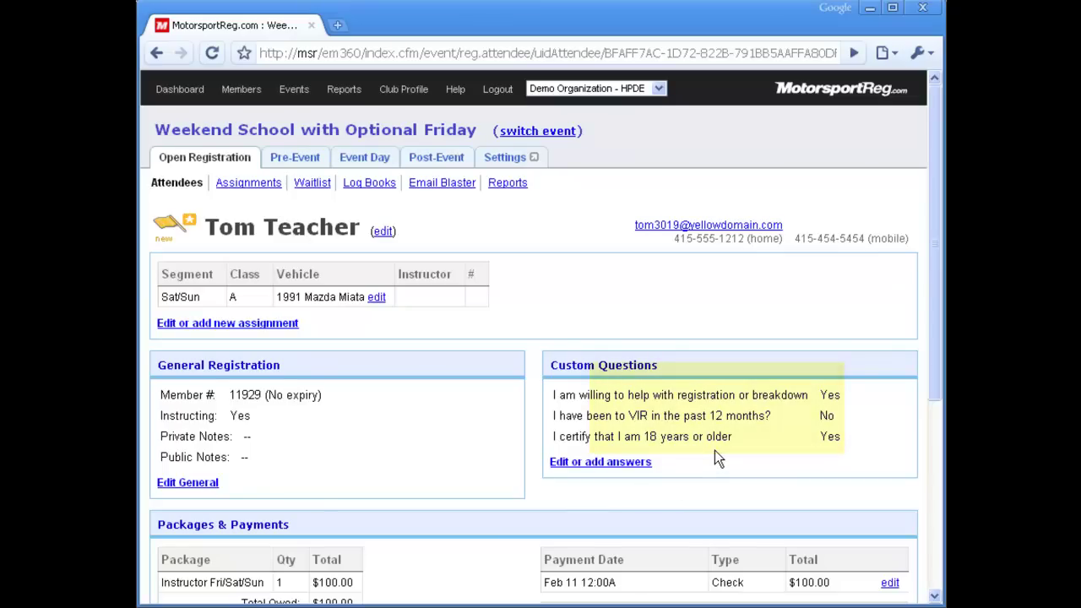
scroll(700, 456, down, 4)
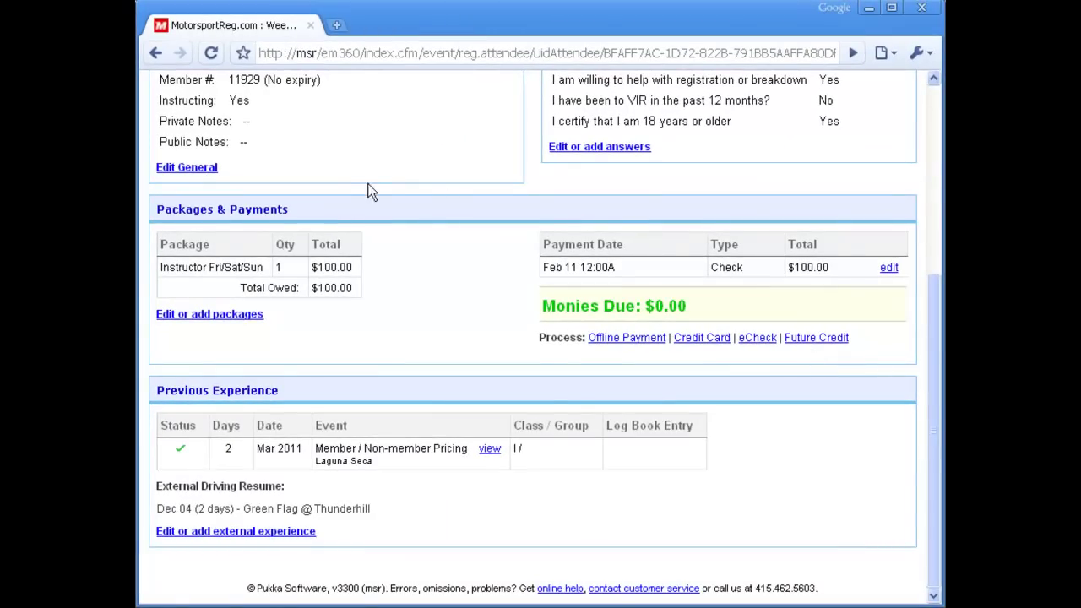
scroll(391, 191, up, 4)
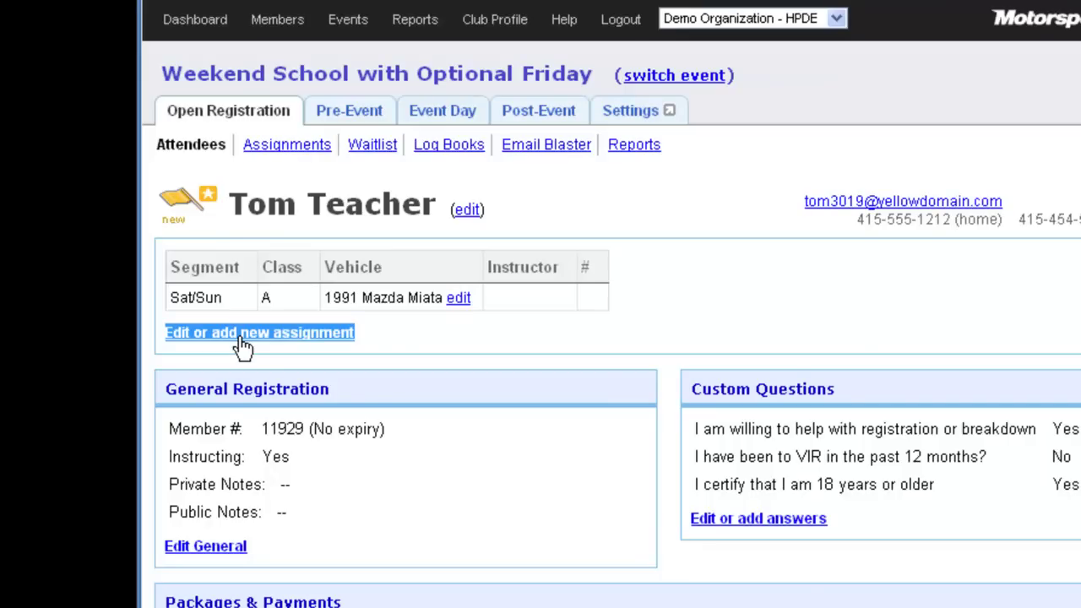
- Set the number of the attendee's Sat/Sun assignment to 52 and save the assignments
click(241, 338)
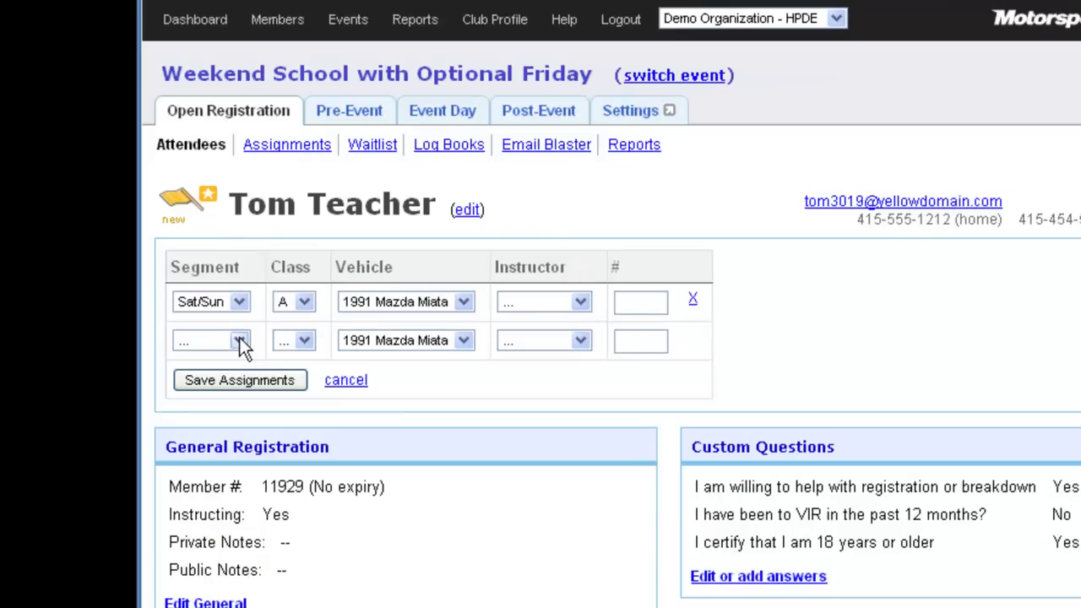
click(304, 302)
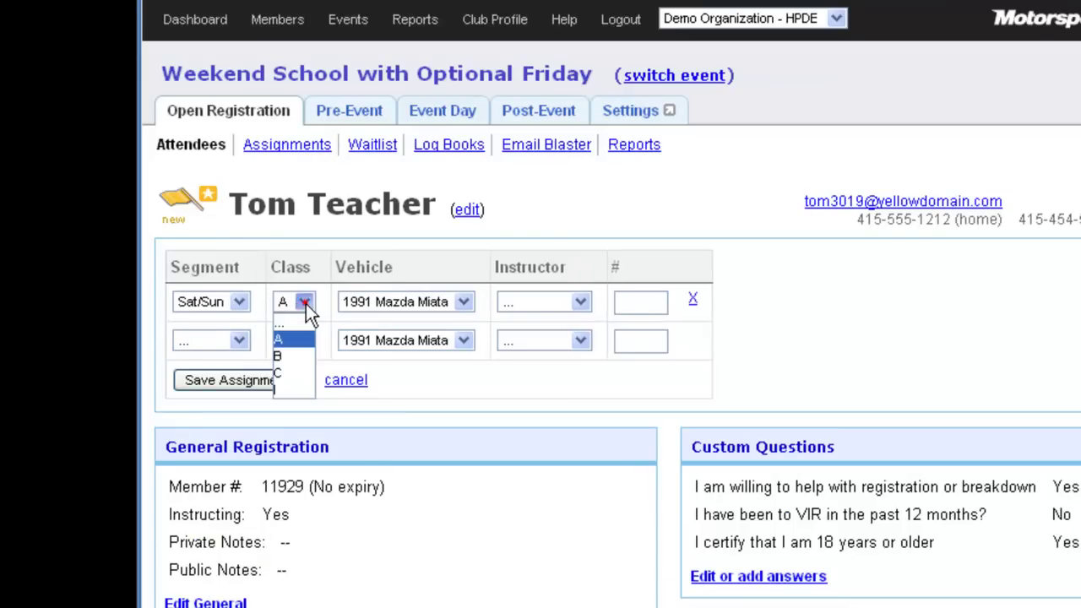
click(305, 303)
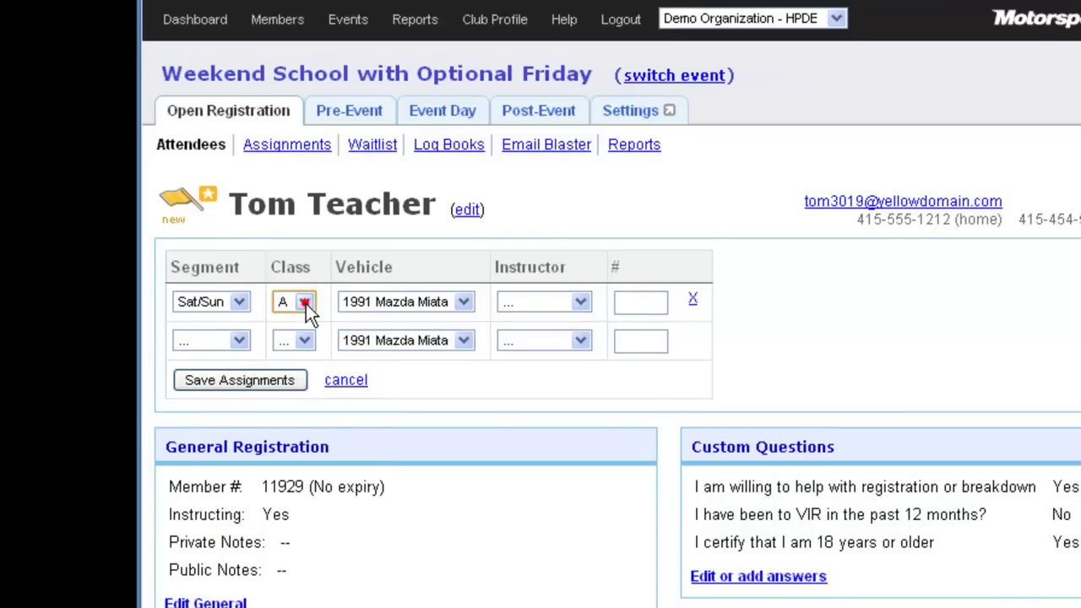
click(465, 303)
click(474, 302)
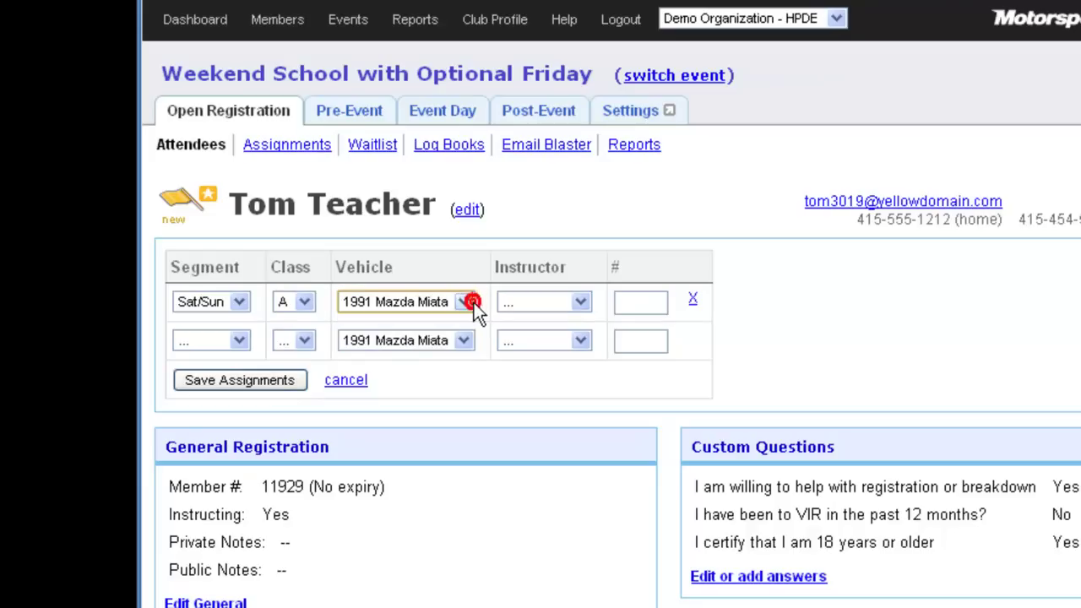
click(581, 303)
click(581, 302)
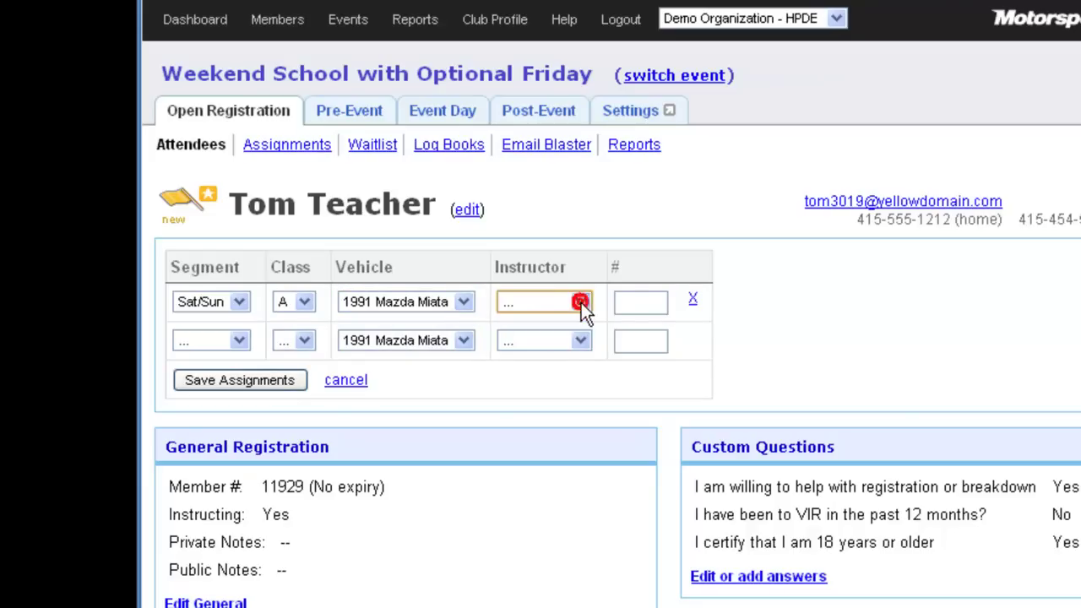
click(634, 303)
text(52)
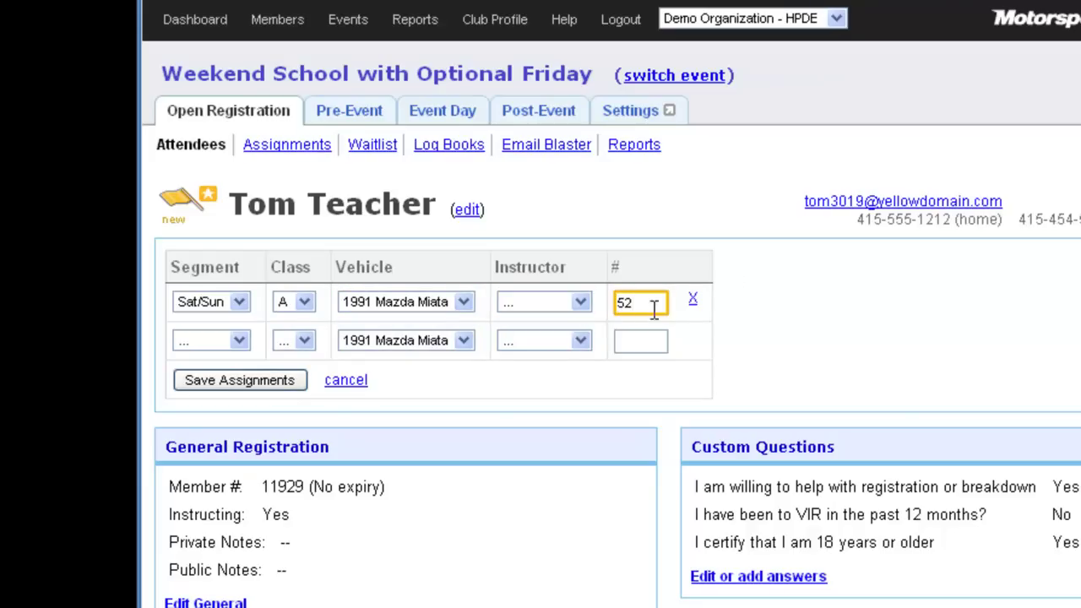
click(277, 381)
click(270, 378)
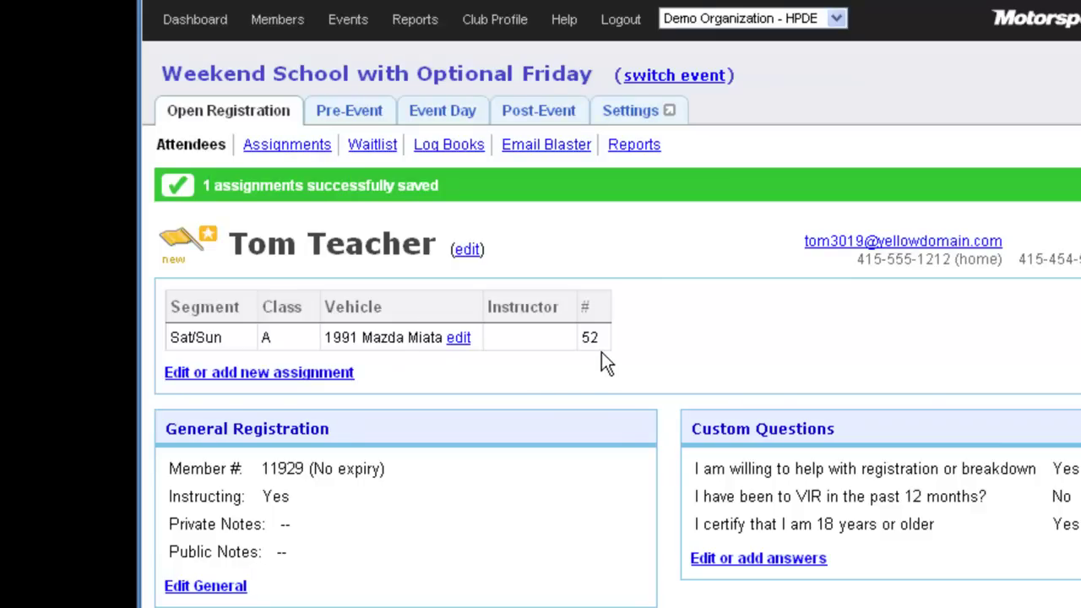
- Open the attendee's General Registration section for editing and cancel without changing the instructing option or notes
scroll(605, 361, down, 3)
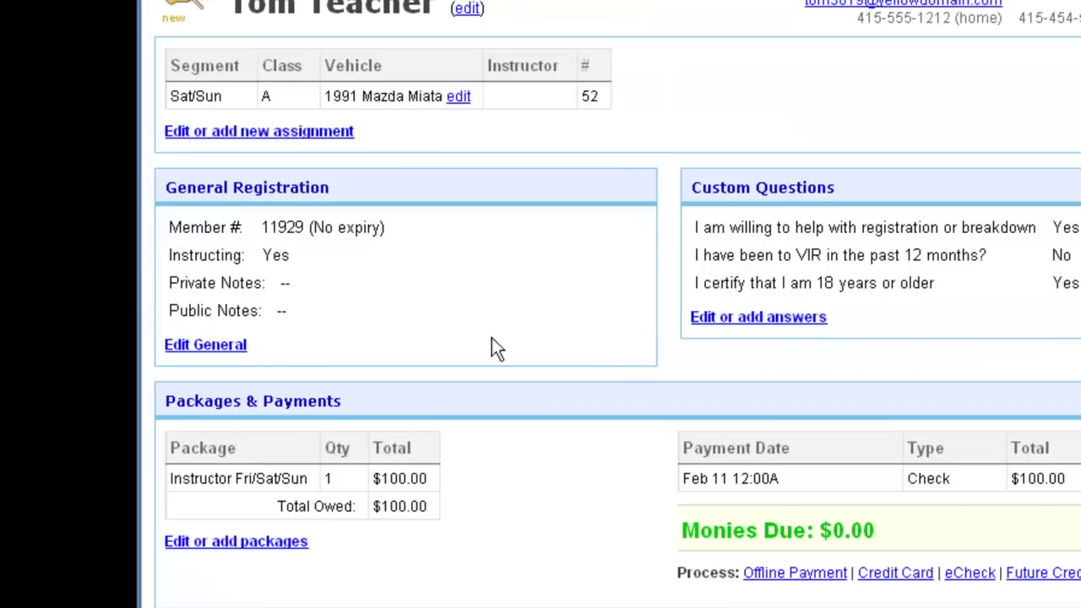
click(215, 345)
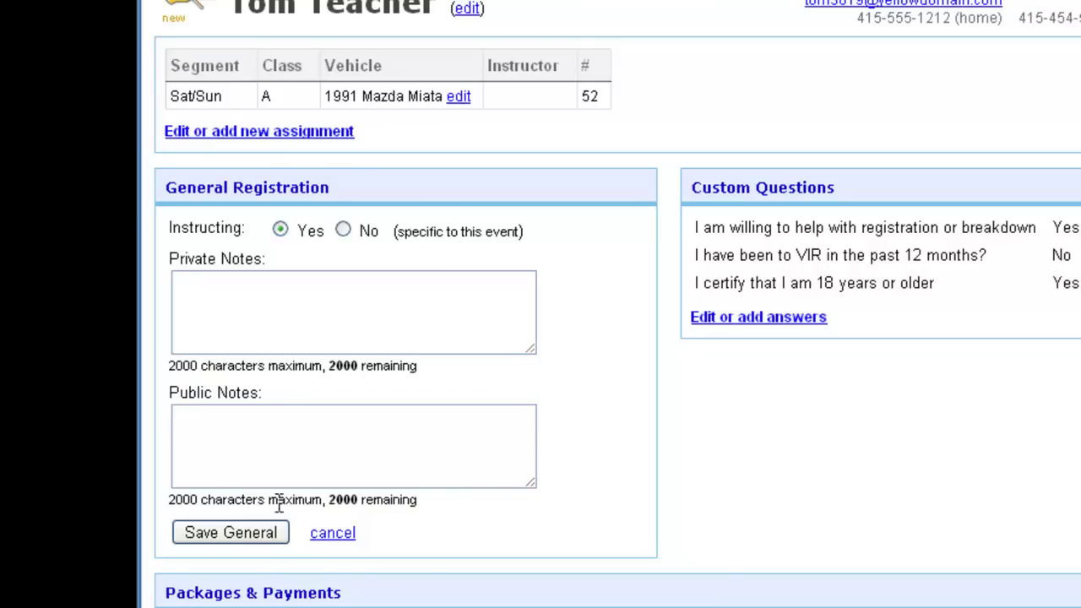
click(321, 534)
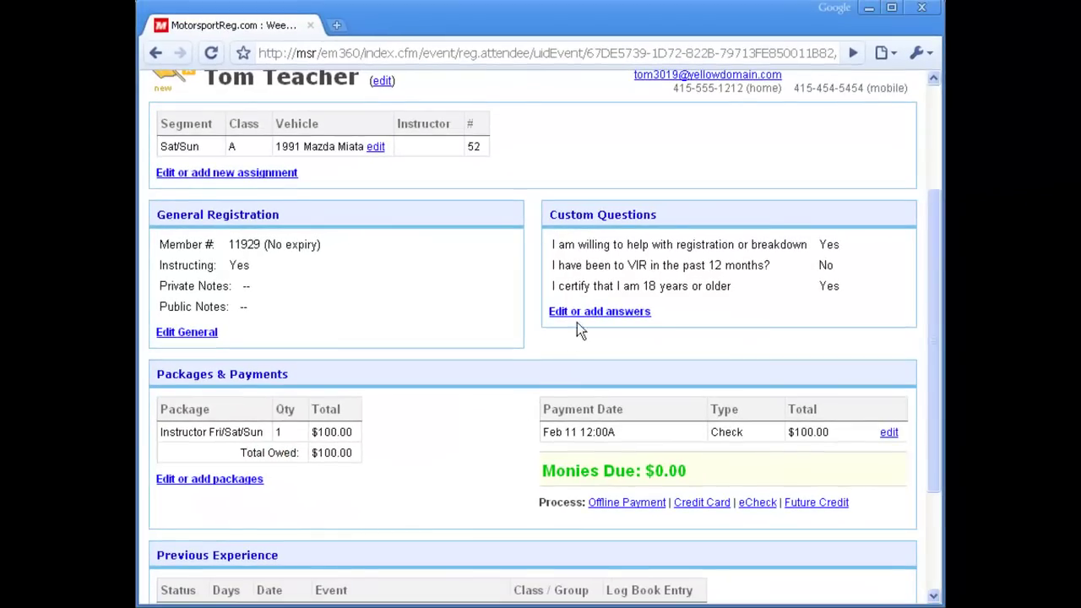
- Open the attendee's custom question answers and package quantities for editing to view the available fields
click(579, 314)
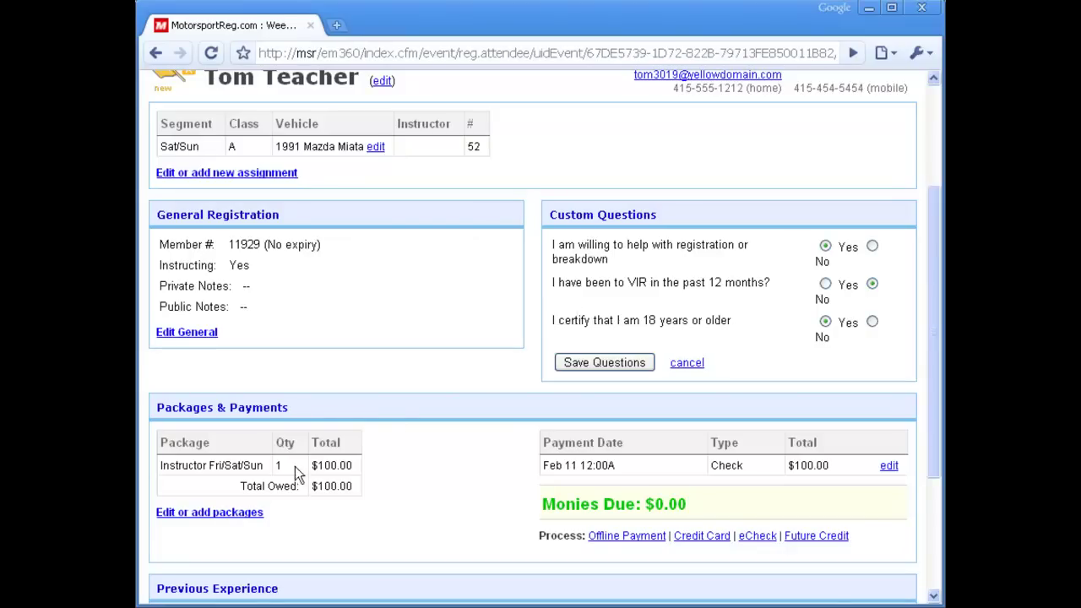
click(226, 513)
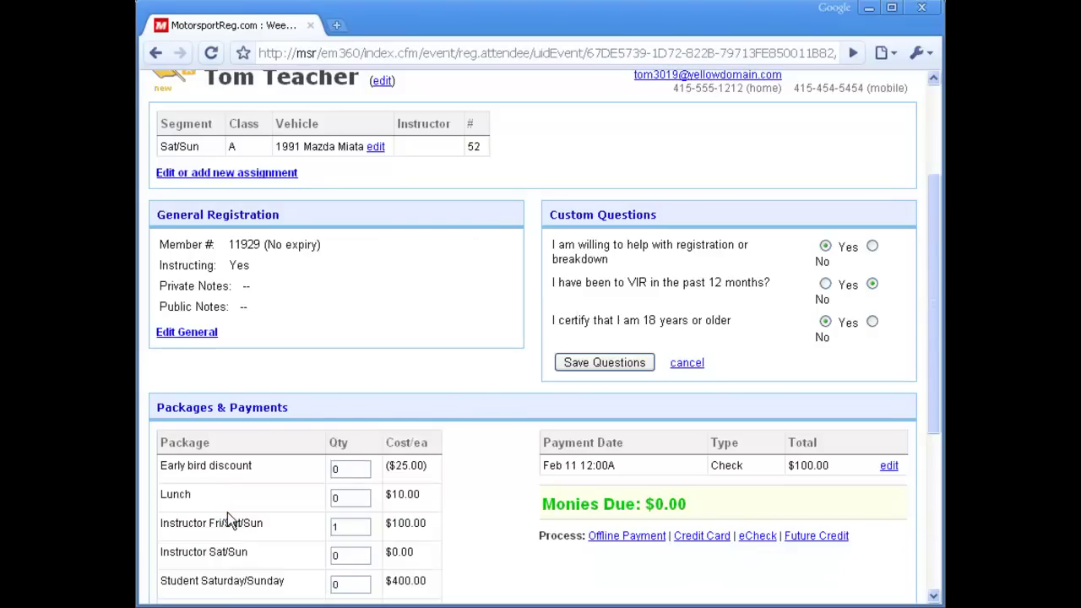
scroll(227, 511, down, 1)
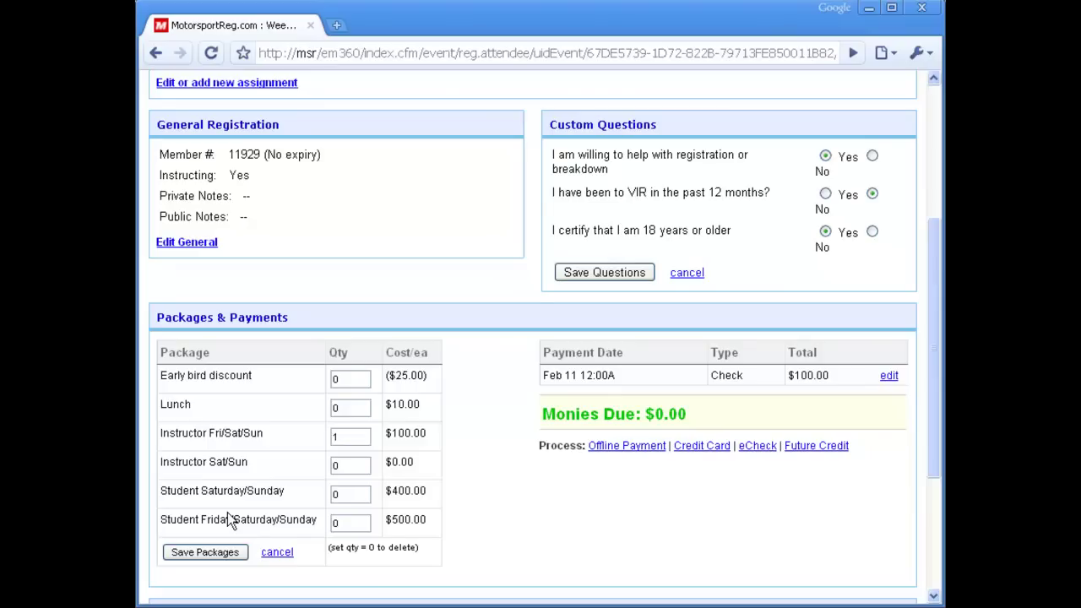
scroll(227, 513, up, 3)
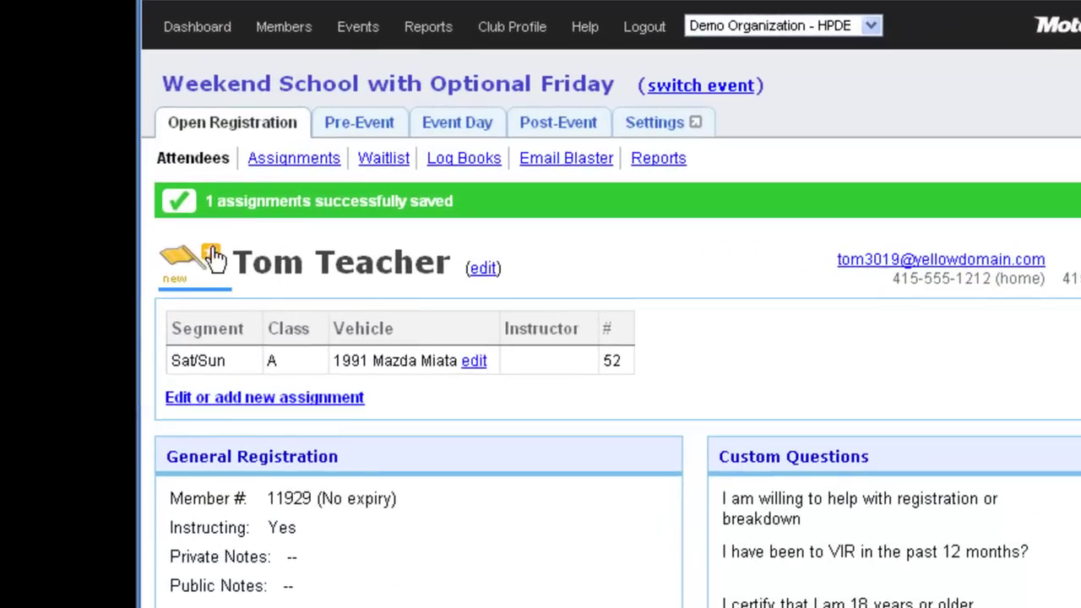
- View the status options for the attendee's registration and return to the event's attendee list without updating
click(189, 264)
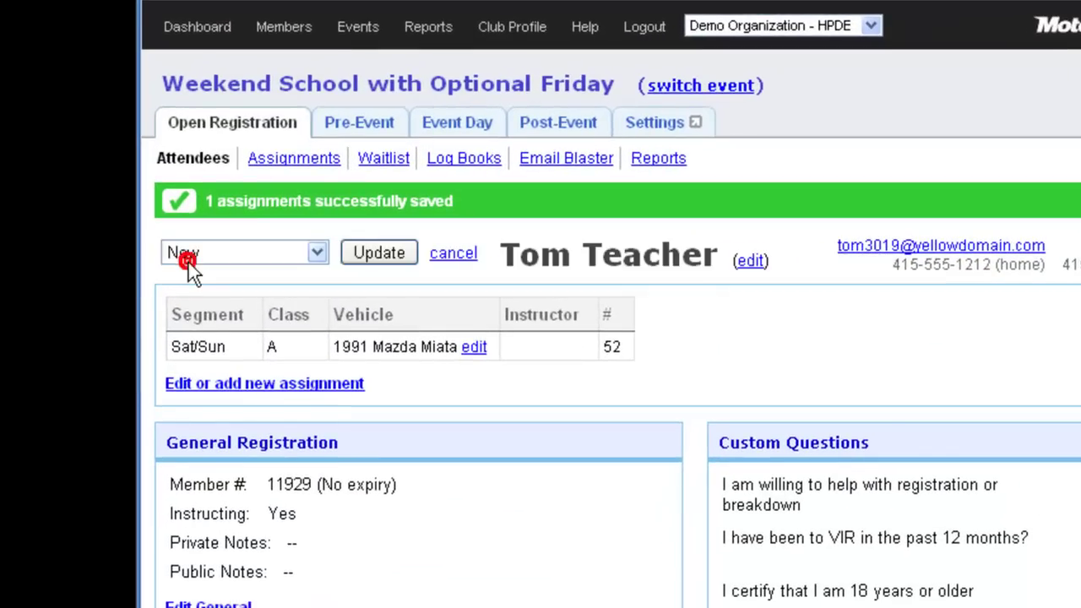
click(318, 254)
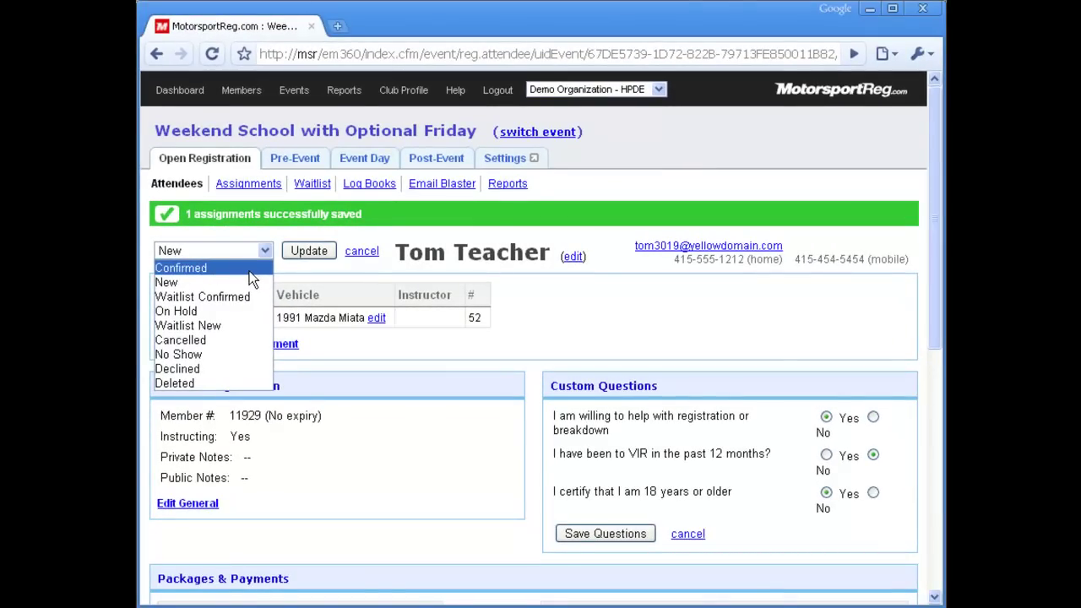
click(188, 191)
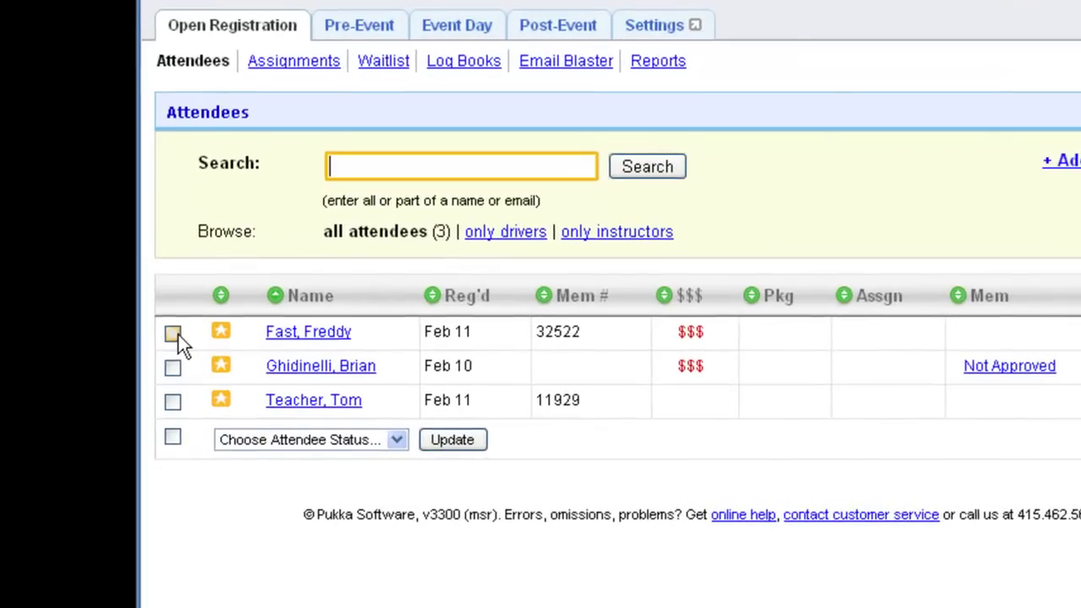
- Change the status of the first two attendees in the list to Confirmed and confirm the update
click(162, 377)
click(173, 371)
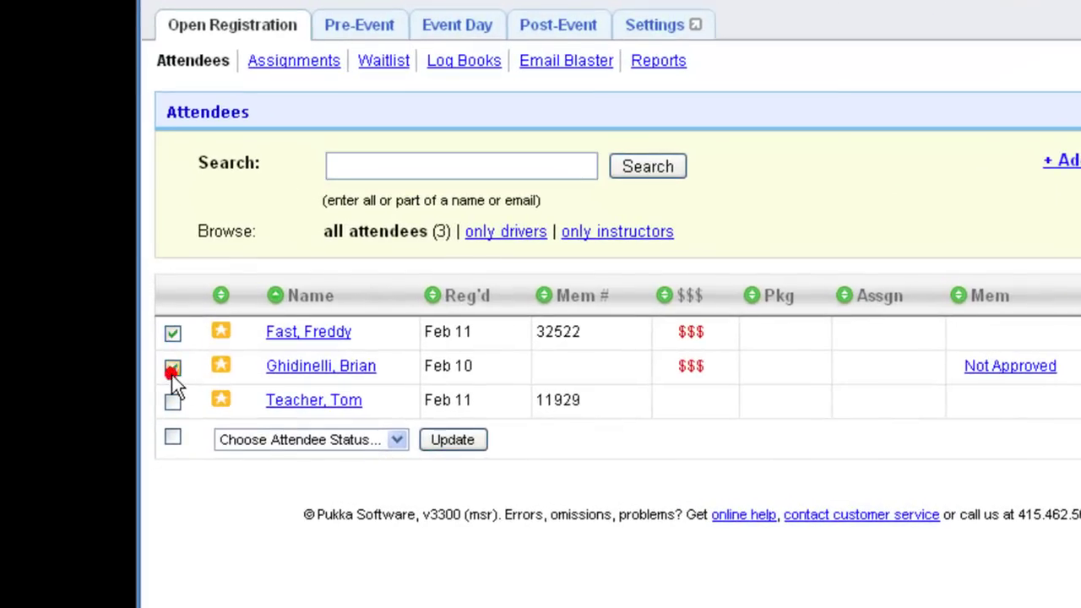
click(301, 440)
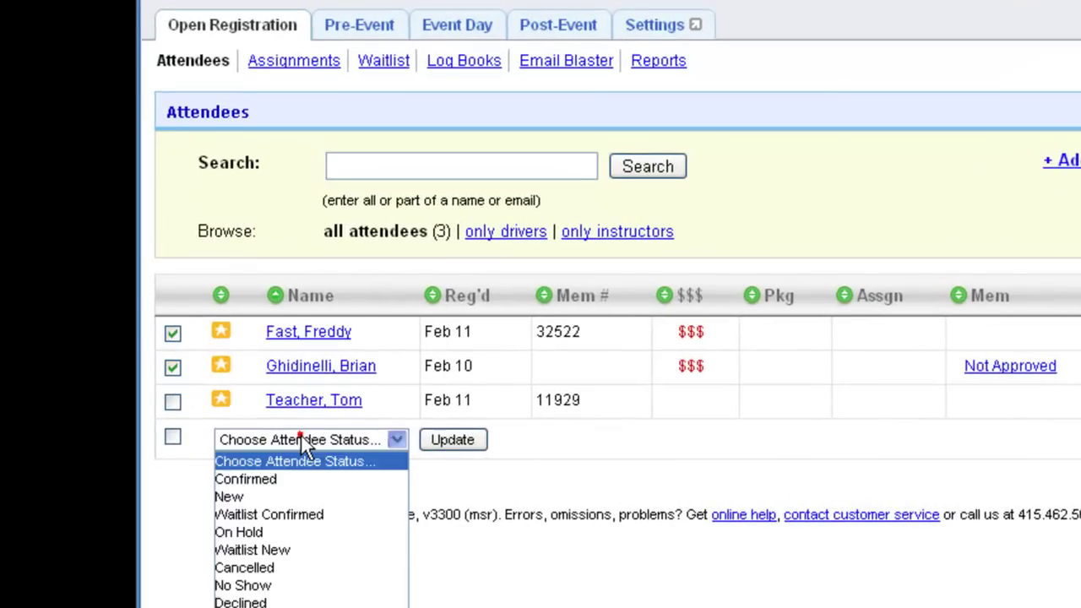
click(299, 479)
click(446, 452)
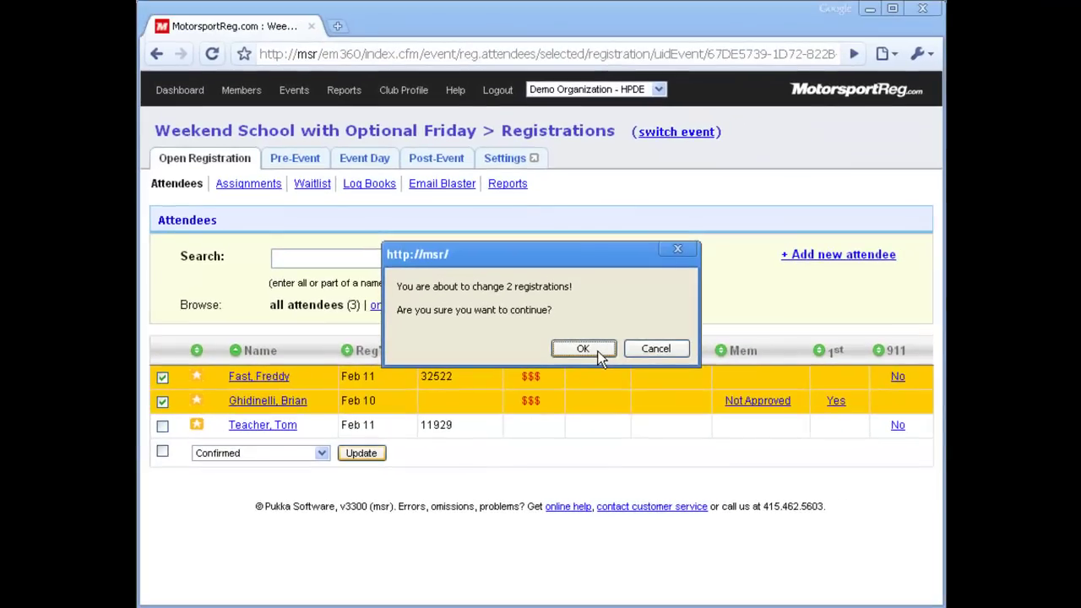
click(582, 349)
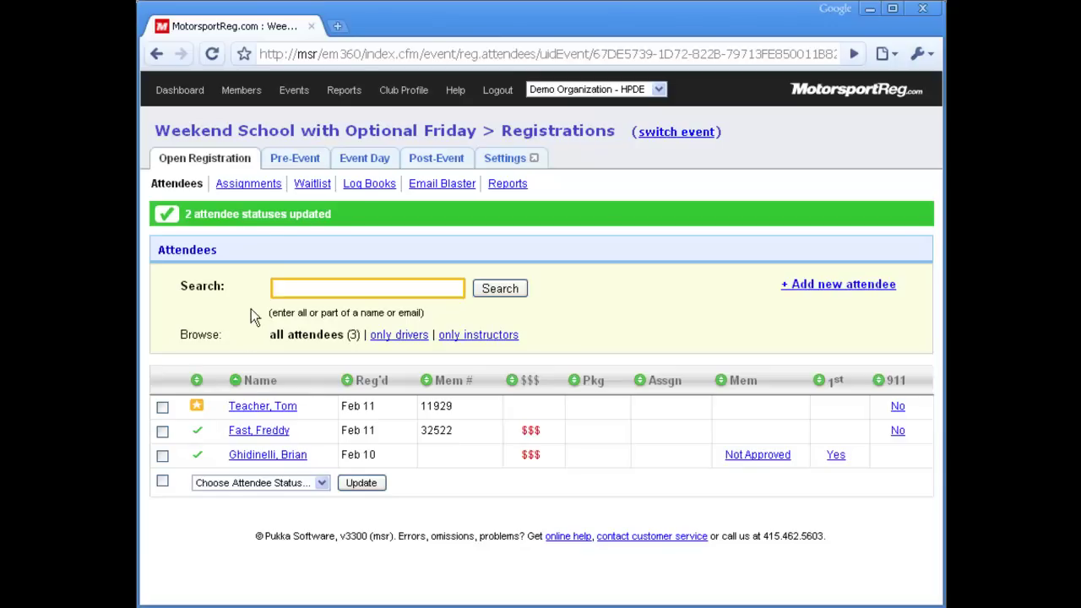
- Open the event's assignments overview
click(259, 190)
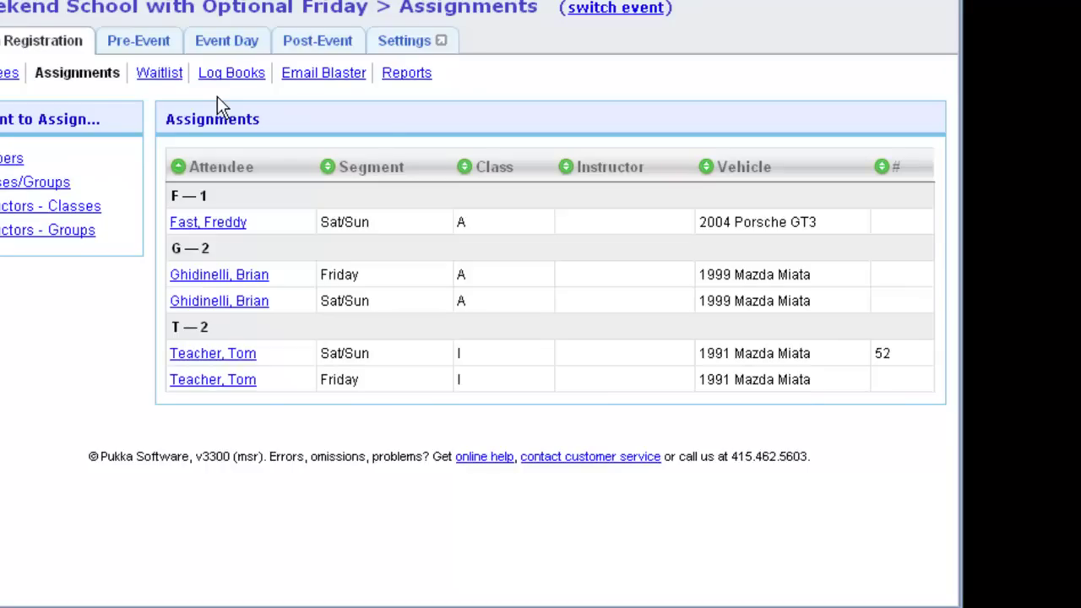
click(319, 256)
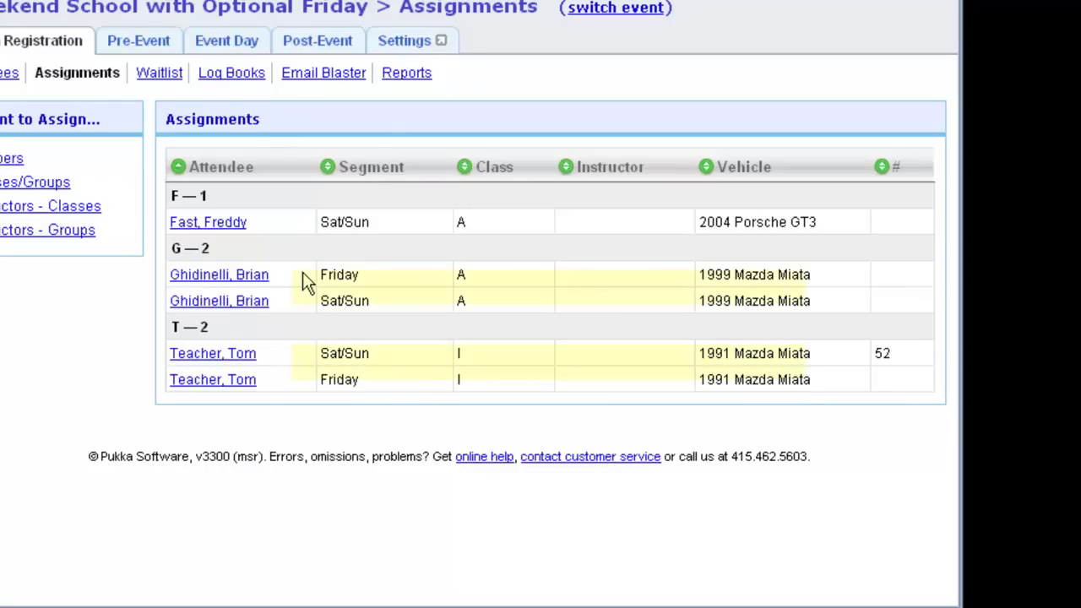
click(295, 333)
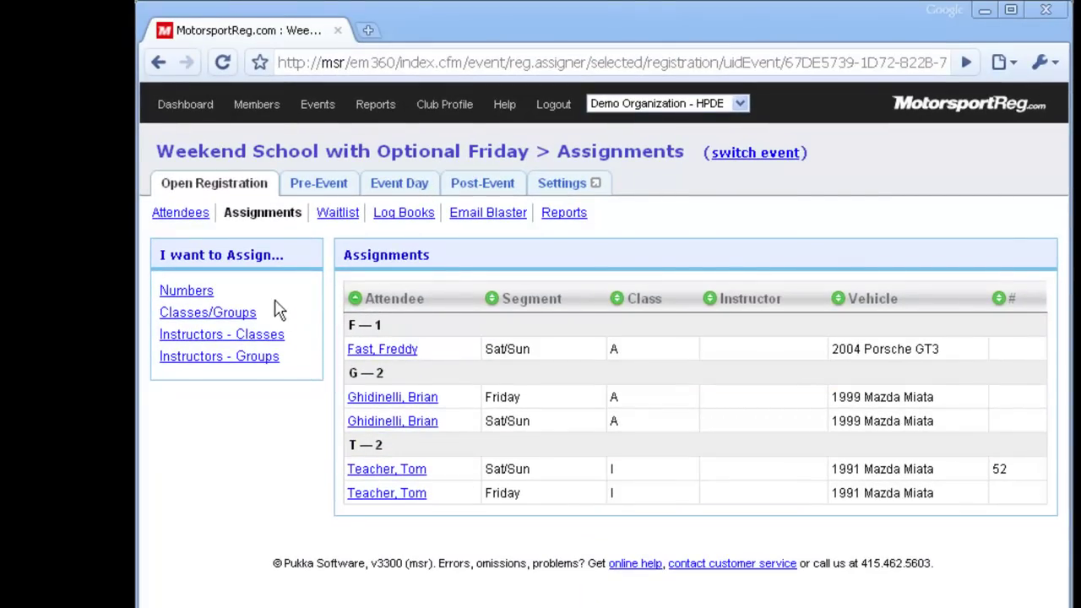
- Open the number assignments and list everyone in the Sat/Sun segment
double_click(202, 292)
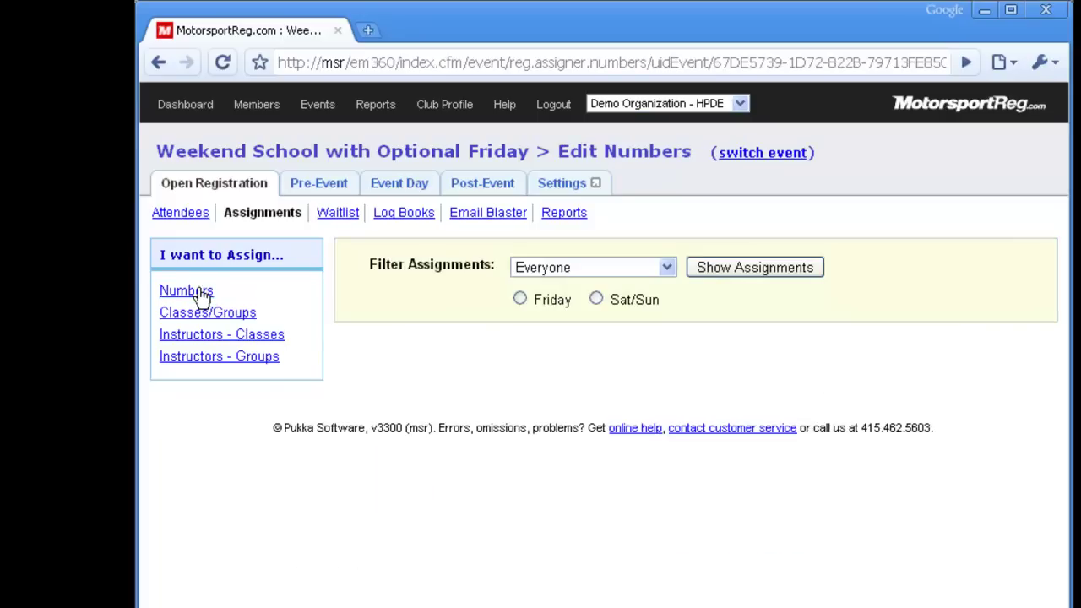
click(235, 301)
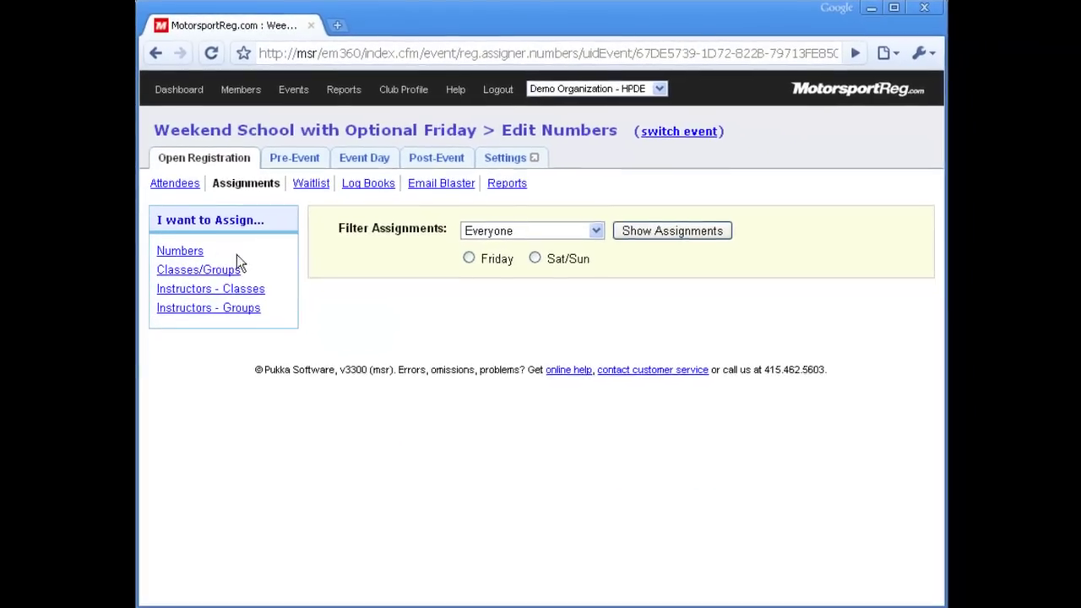
click(534, 258)
click(641, 229)
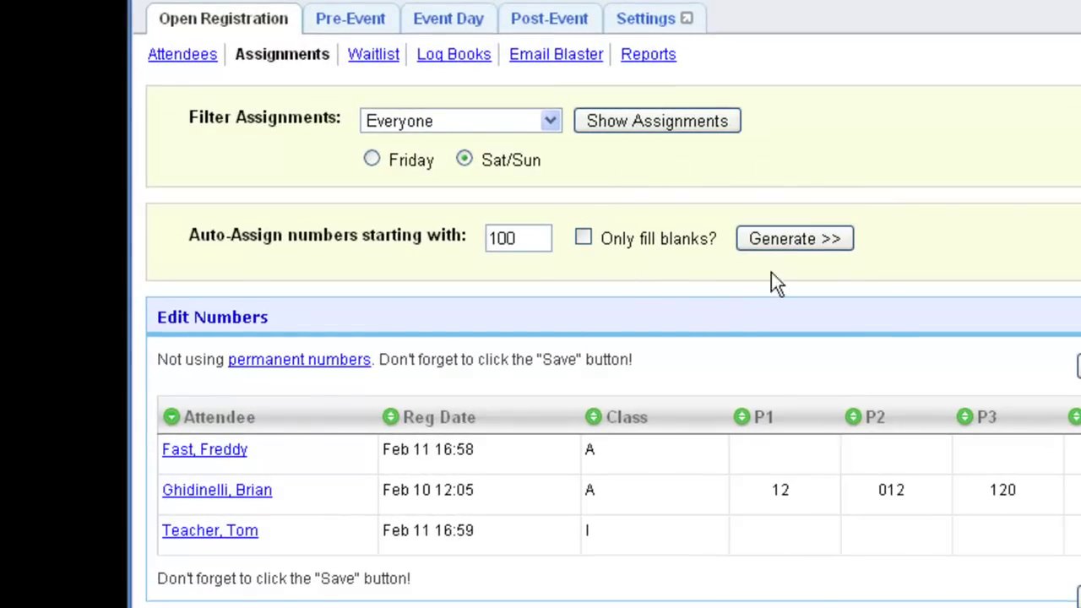
- Auto-generate numbers starting with 100 for the listed Sat/Sun attendees and save the numbers
click(794, 239)
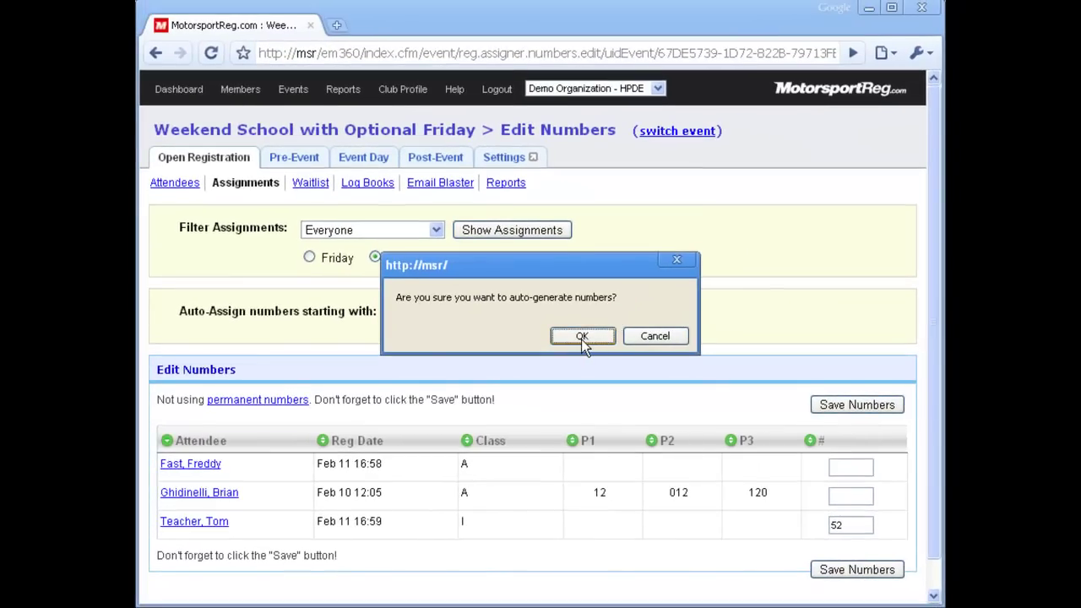
click(581, 336)
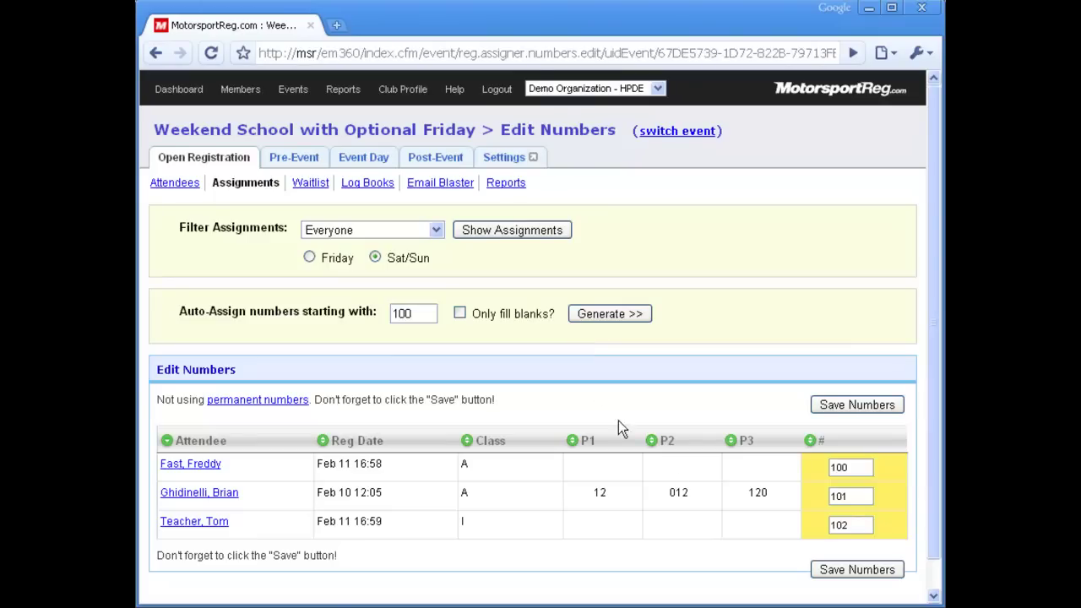
click(854, 570)
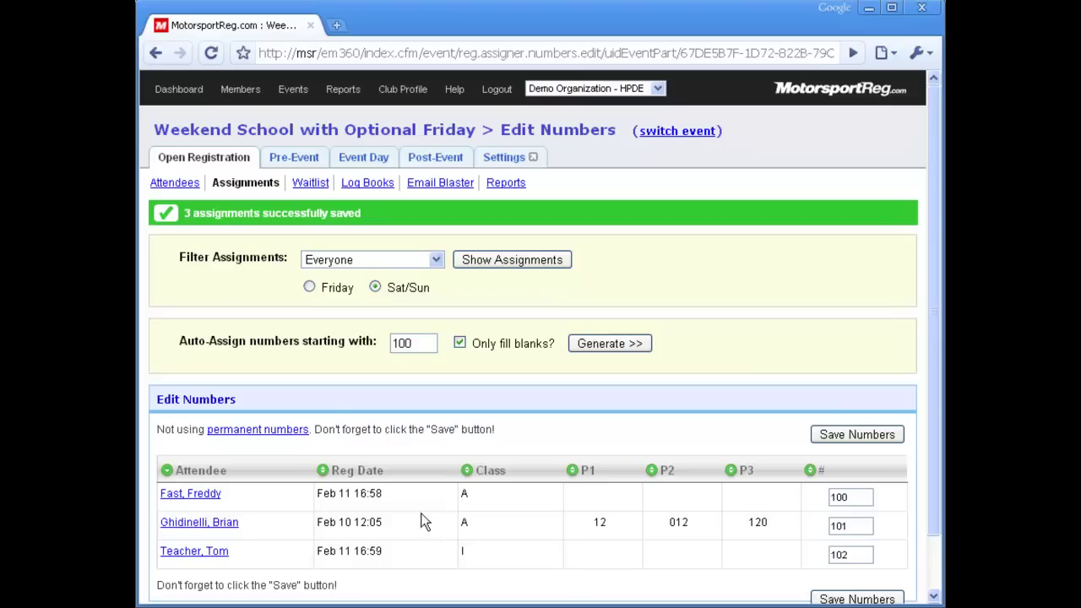
- In the class and group assignments, set the 1999 Mazda Miata driver's Friday and Sat/Sun classes to B and save
click(252, 186)
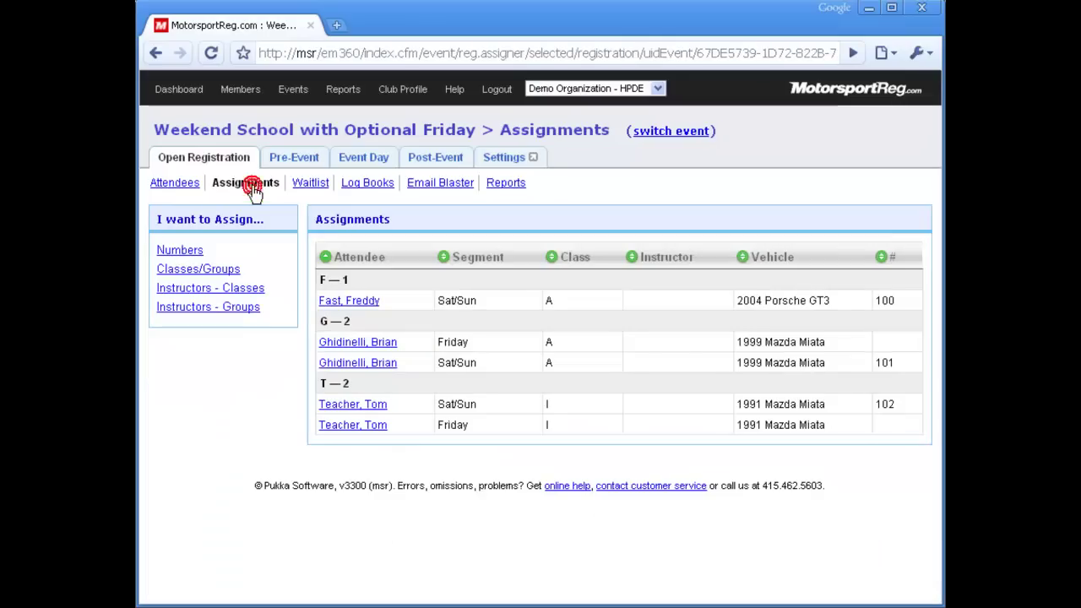
click(226, 270)
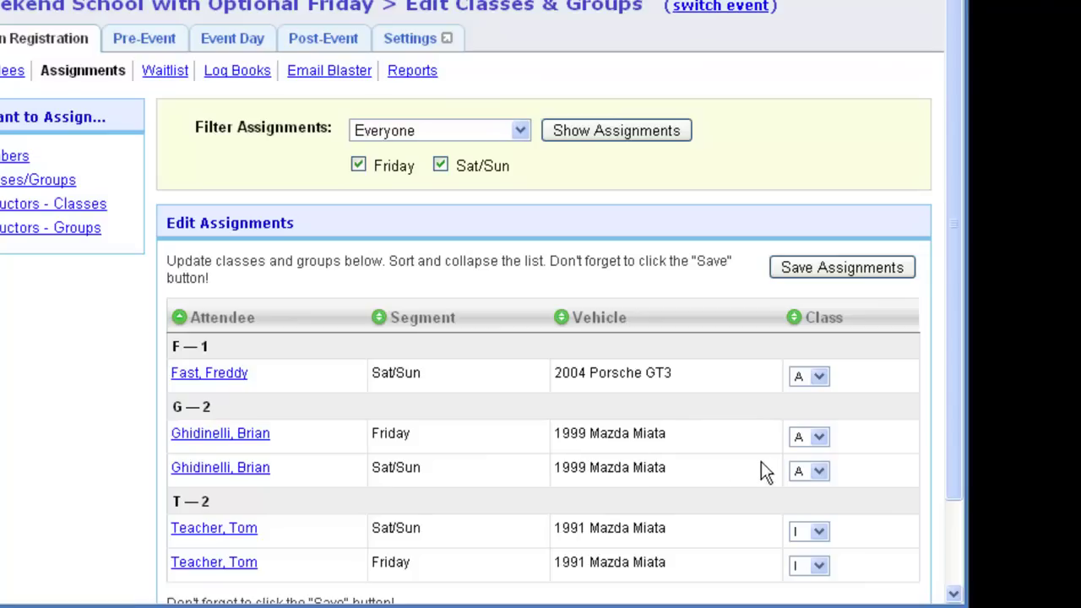
click(817, 436)
click(803, 487)
click(814, 475)
click(803, 524)
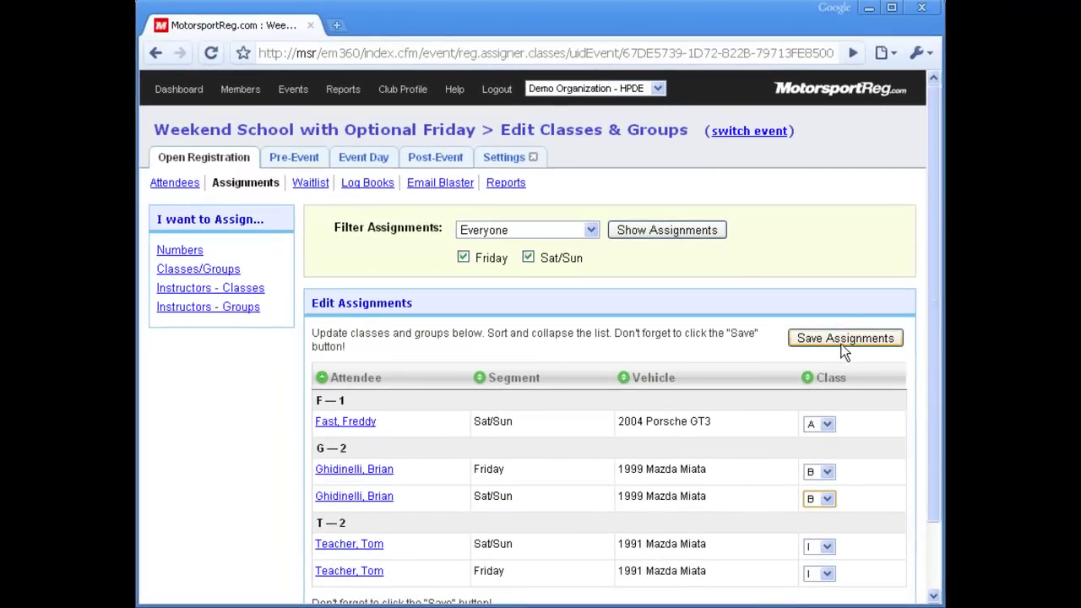
click(842, 341)
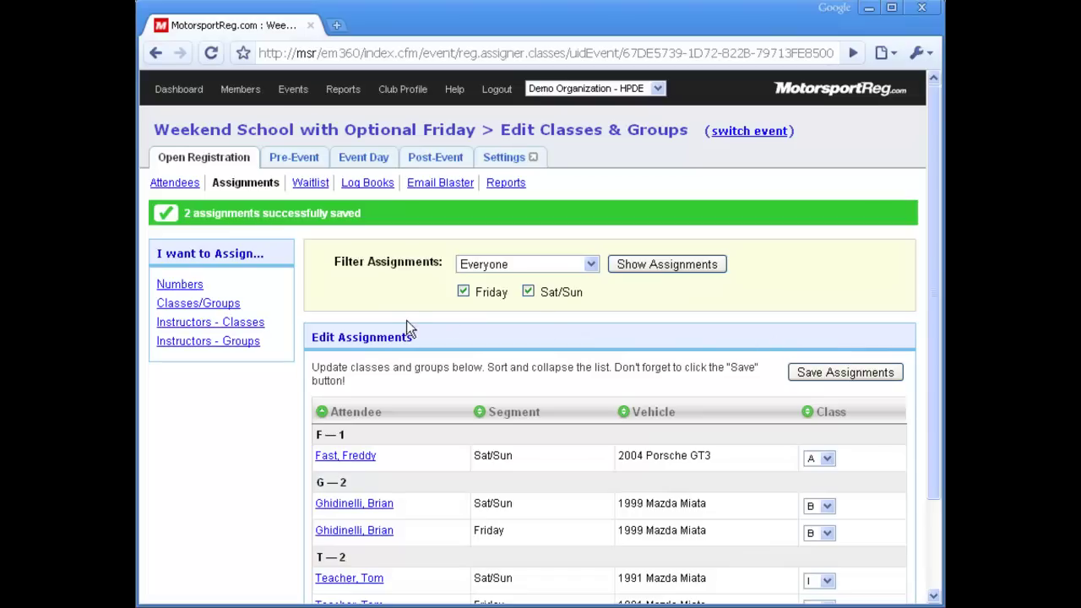
- Open the Sat/Sun instructor assignments by class and choose a class A and a class B student for the instructor, without saving
click(264, 329)
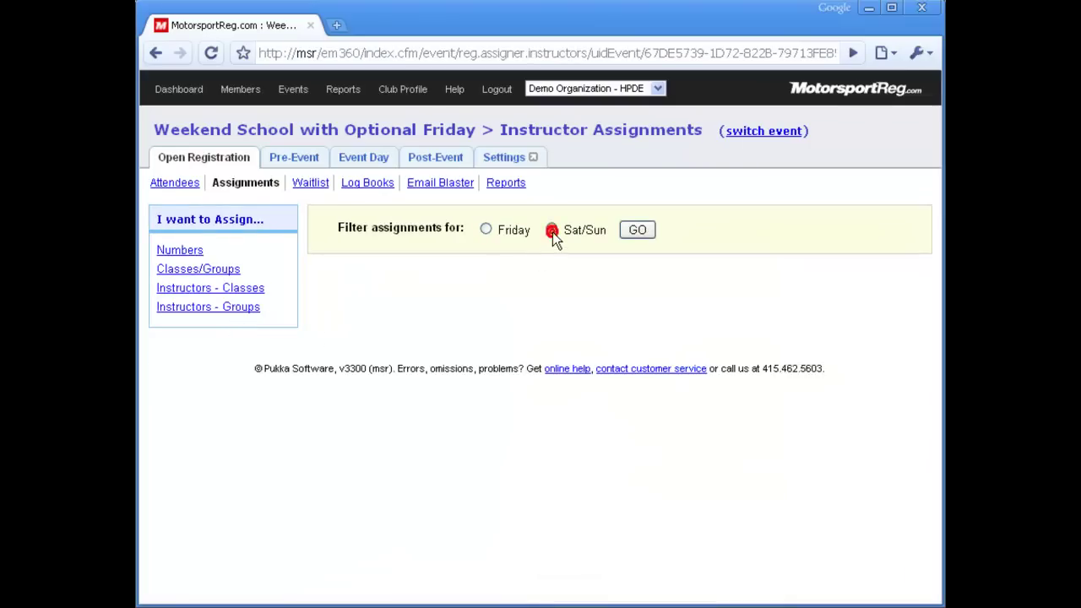
click(639, 231)
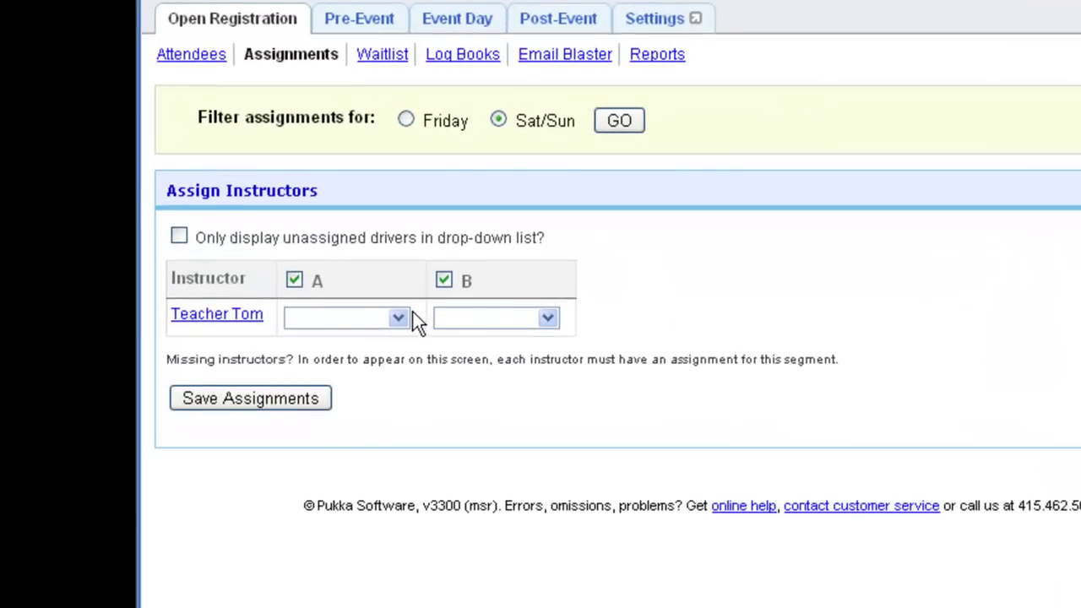
click(399, 319)
click(378, 365)
click(408, 316)
click(380, 356)
click(486, 311)
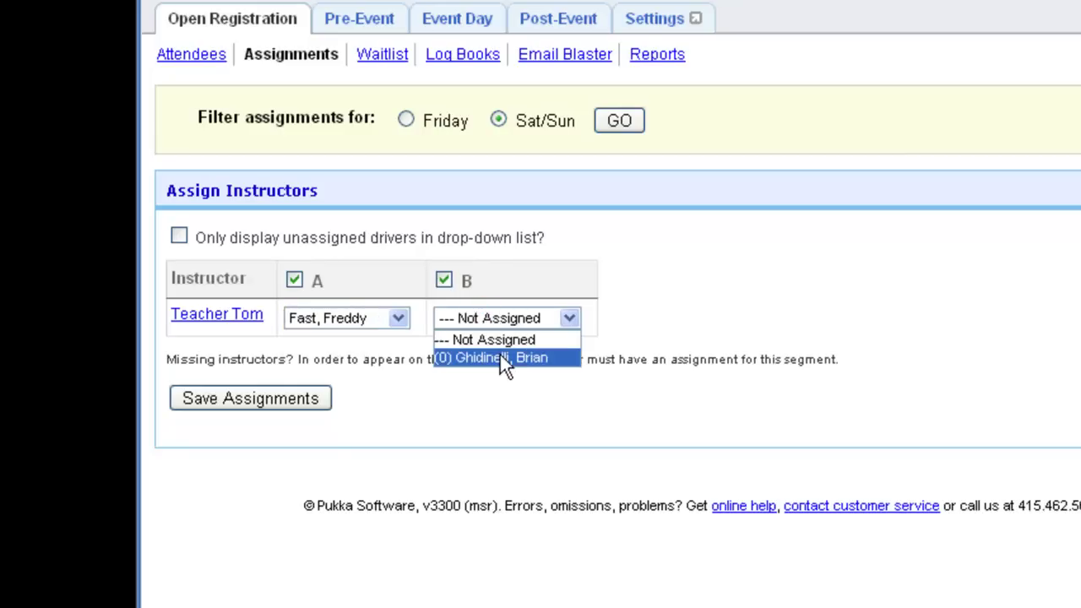
click(500, 355)
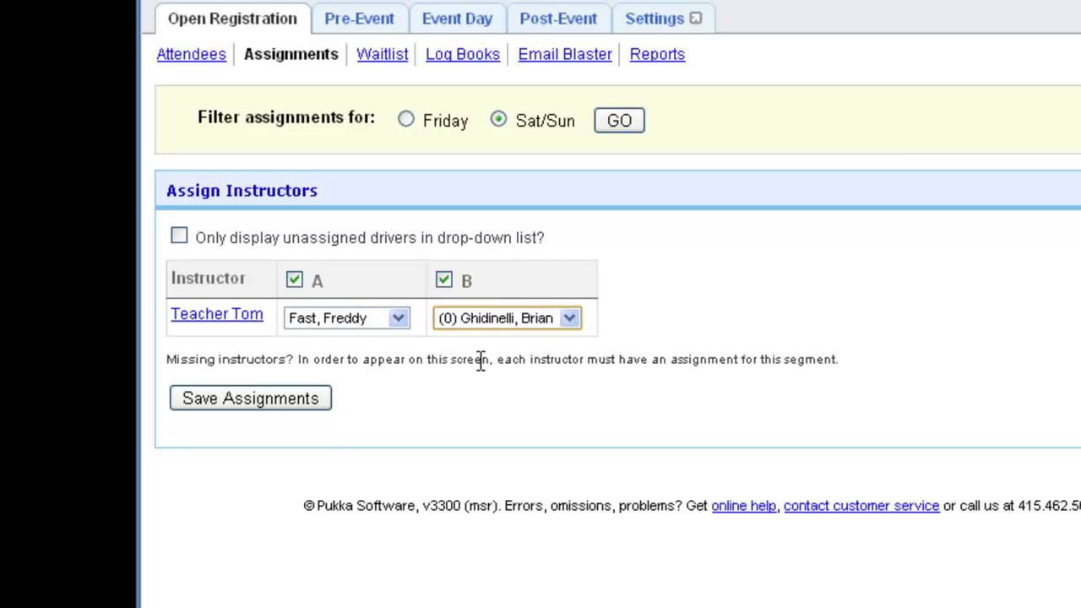
click(573, 317)
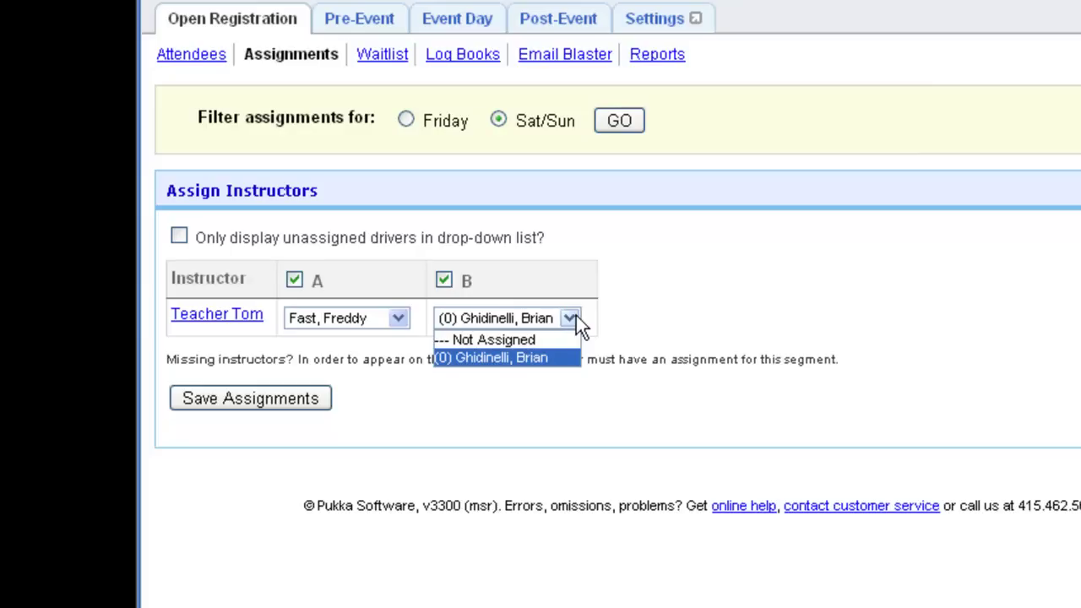
click(574, 318)
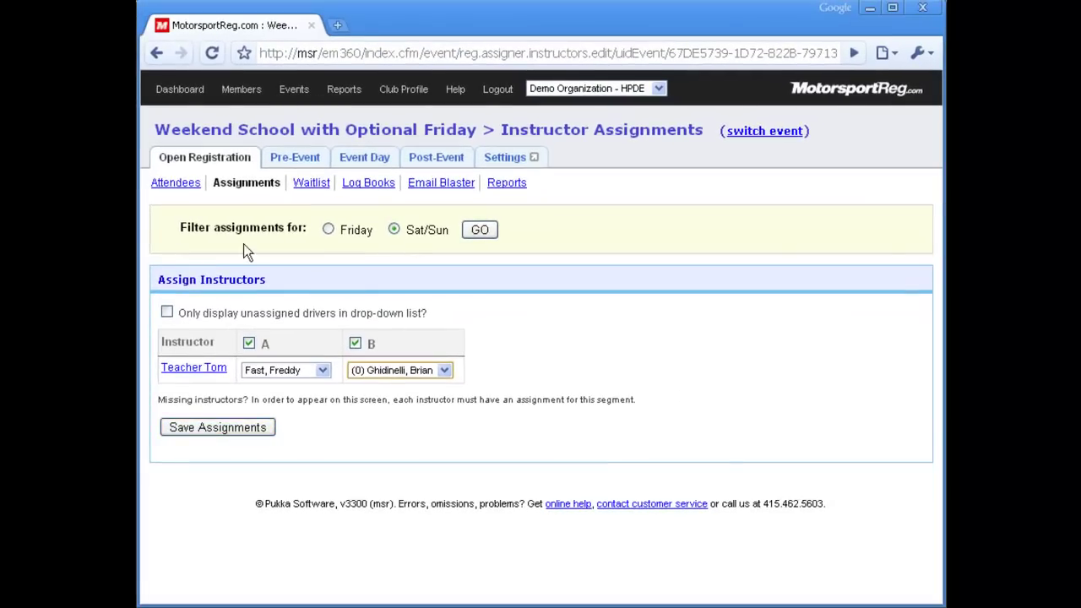
- Open the event's waitlist and change the first waitlisted attendee's status to Confirmed
click(311, 184)
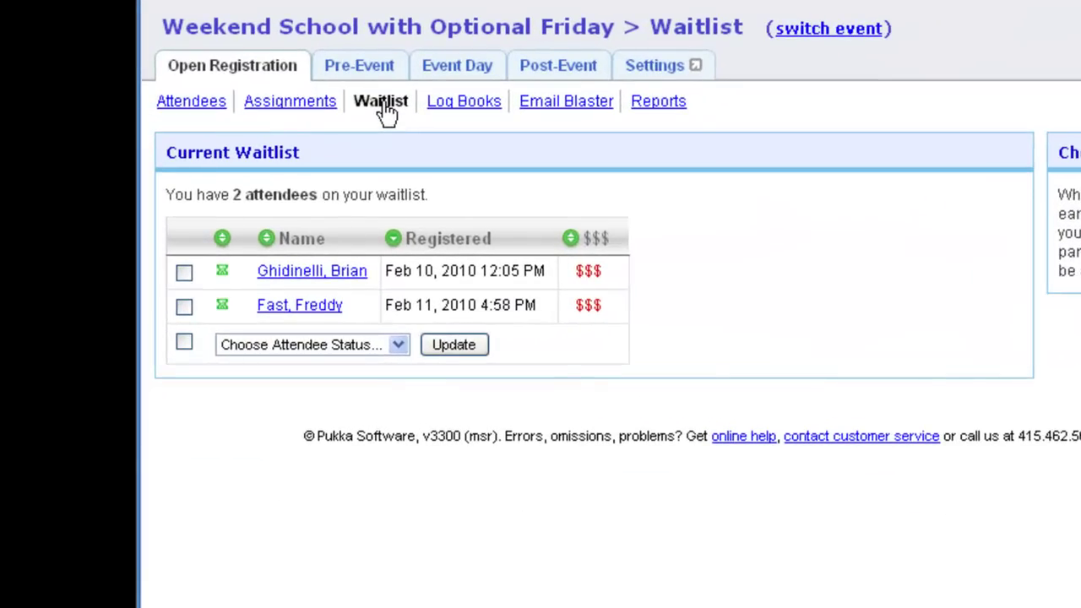
mouse_move(253, 304)
mouse_down()
mouse_move(278, 313)
mouse_move(247, 308)
mouse_up()
click(321, 346)
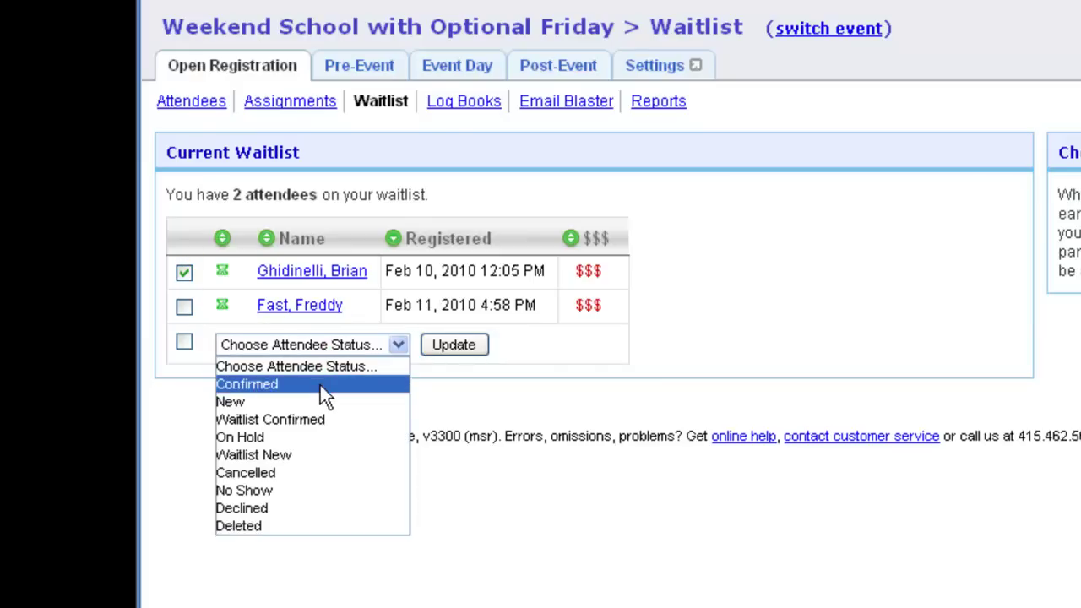
click(321, 384)
click(455, 346)
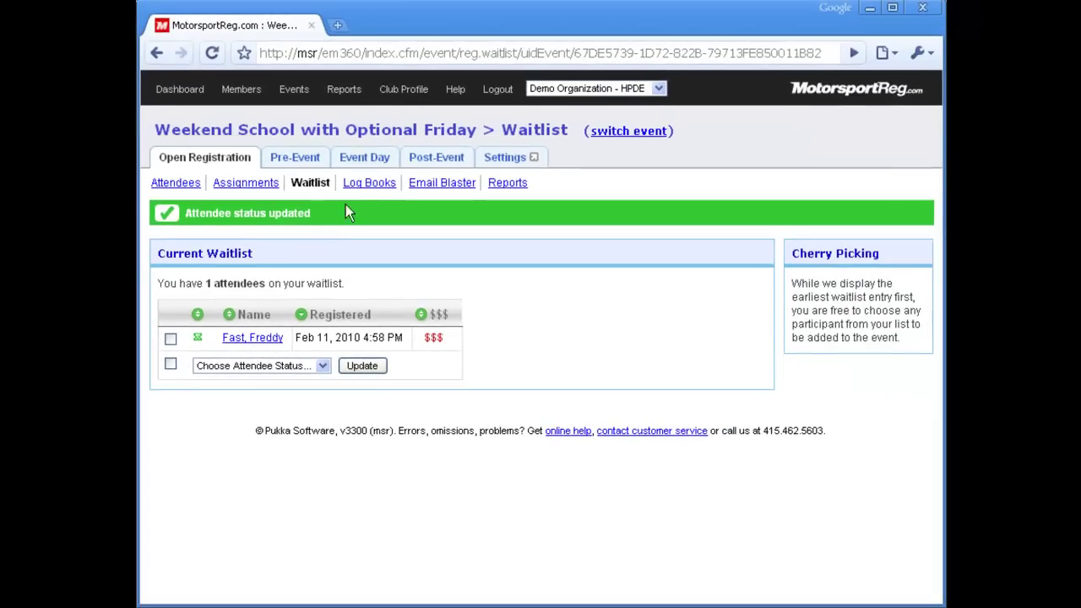
- Start a new log book entry with the class B student as subject and the instructor as the person filing it
click(369, 185)
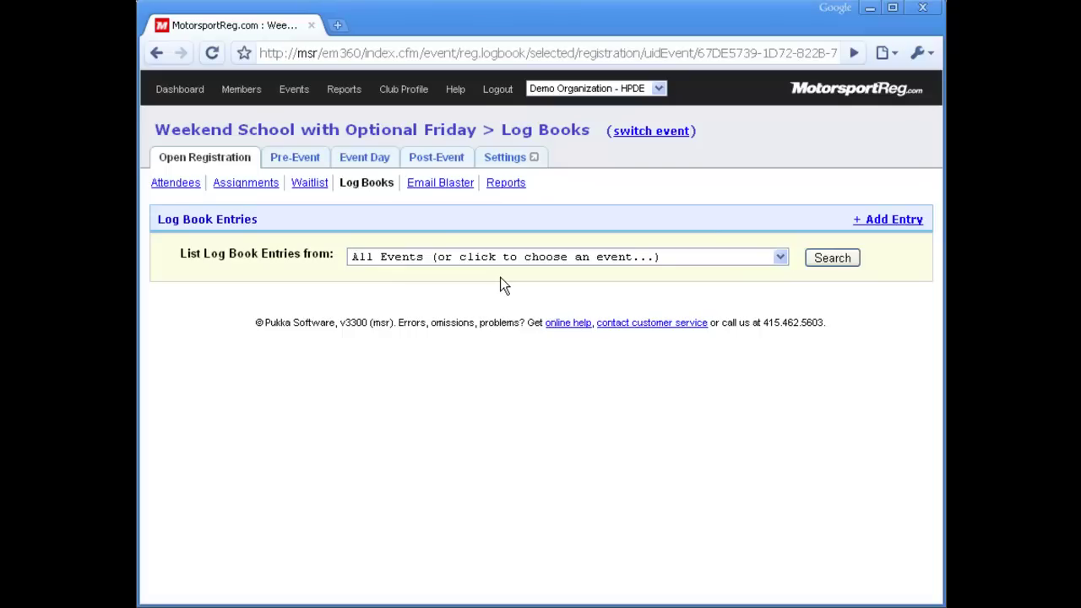
click(878, 219)
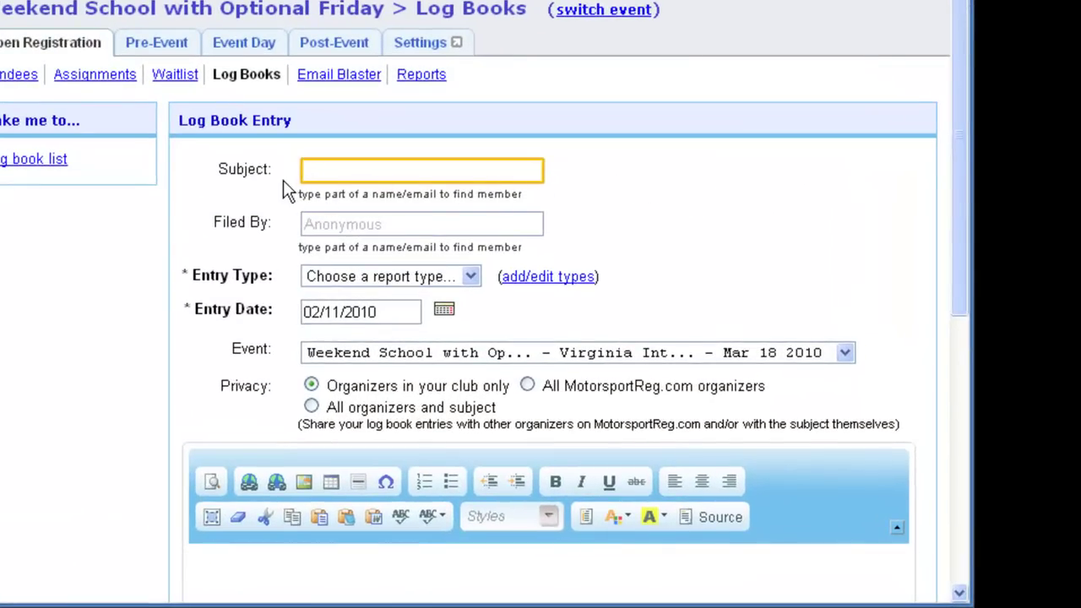
text(ghid)
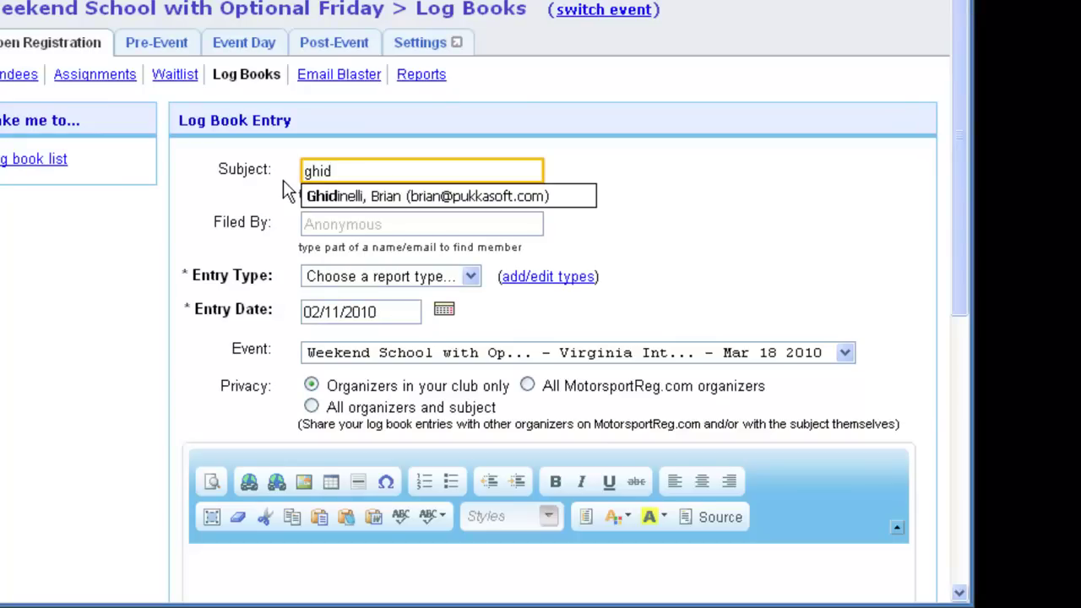
key(Return)
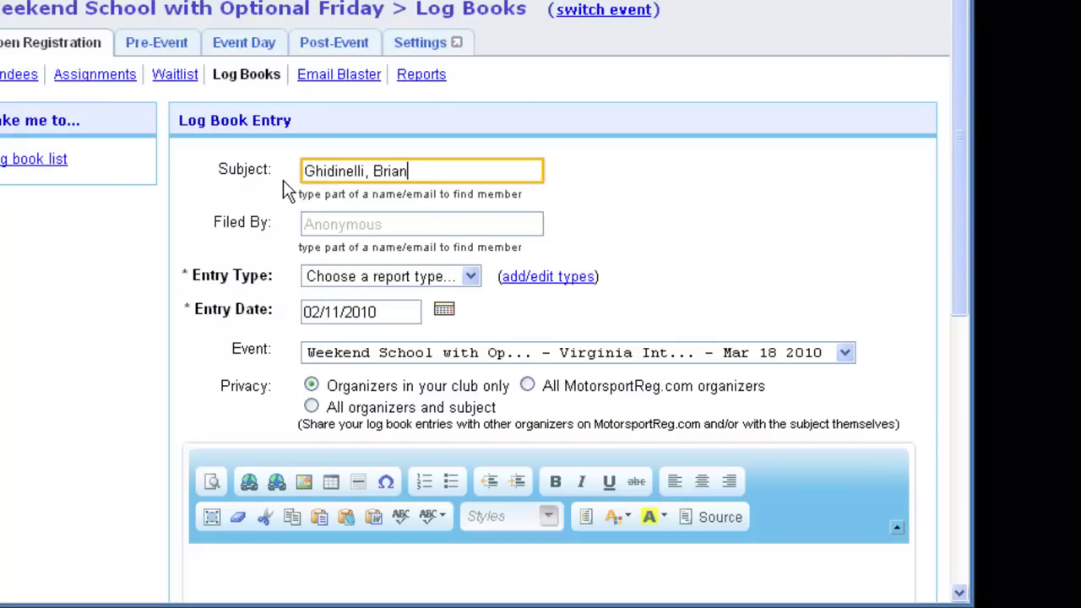
click(330, 214)
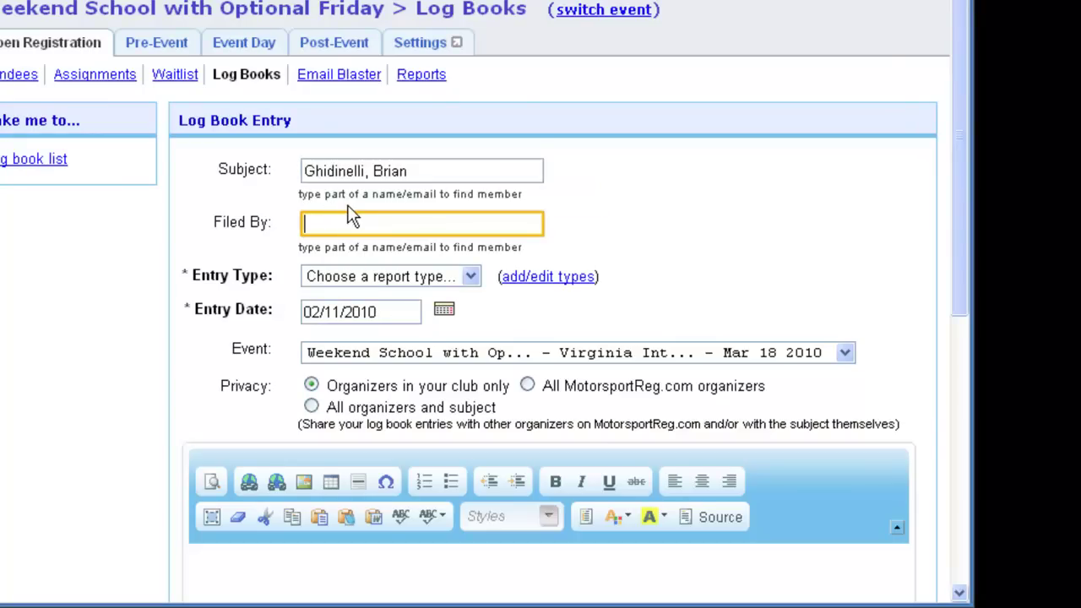
text(tom)
key(Down)
key(Return)
- Set the log book entry's type to Instructor Feedback and choose the Weekend School event of Mar 18 2010
click(417, 275)
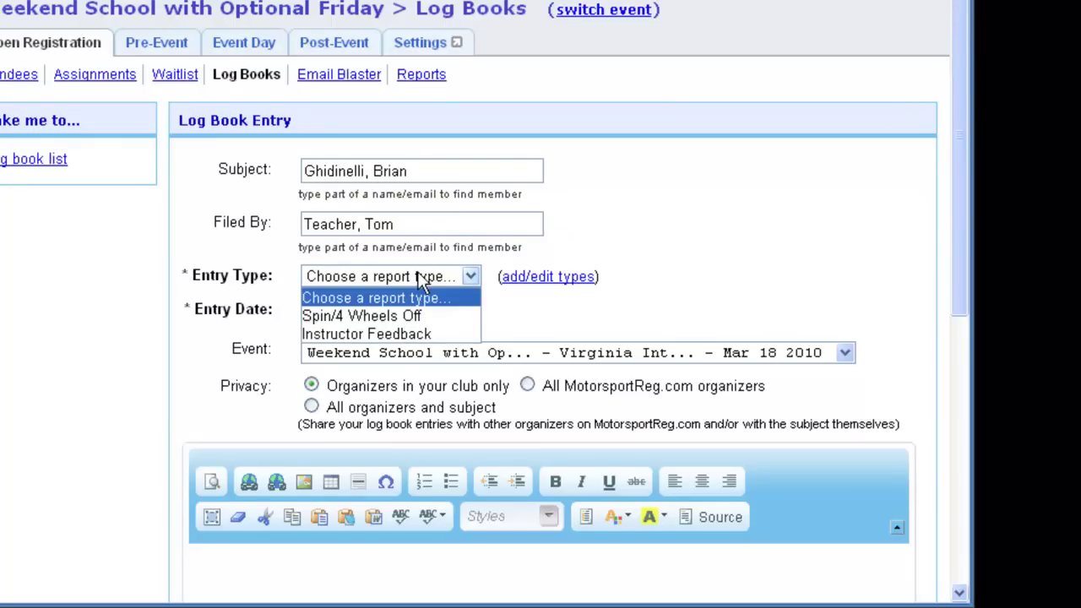
click(387, 334)
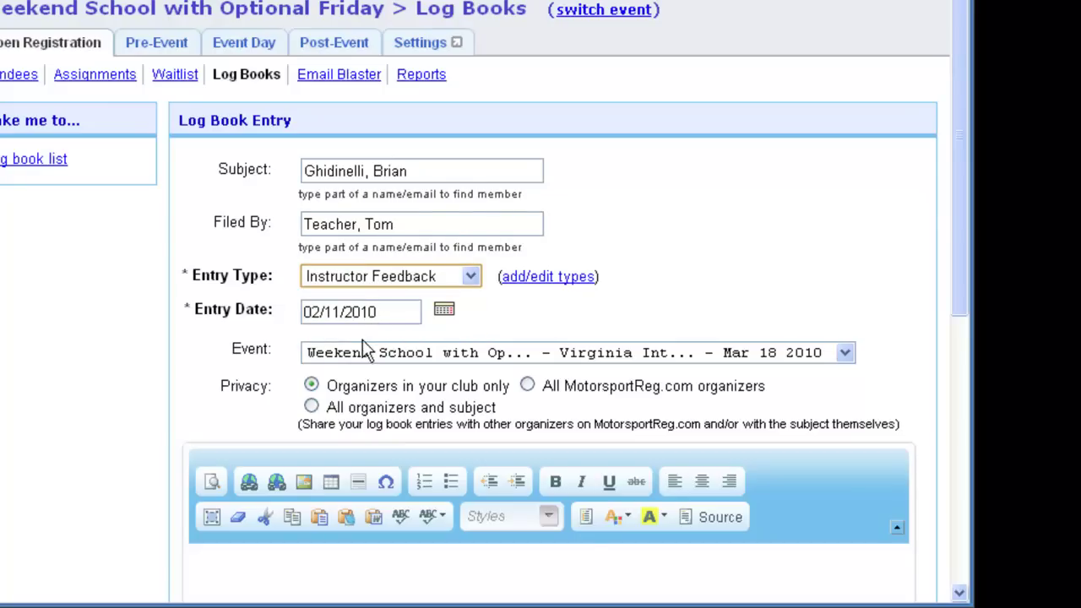
click(369, 344)
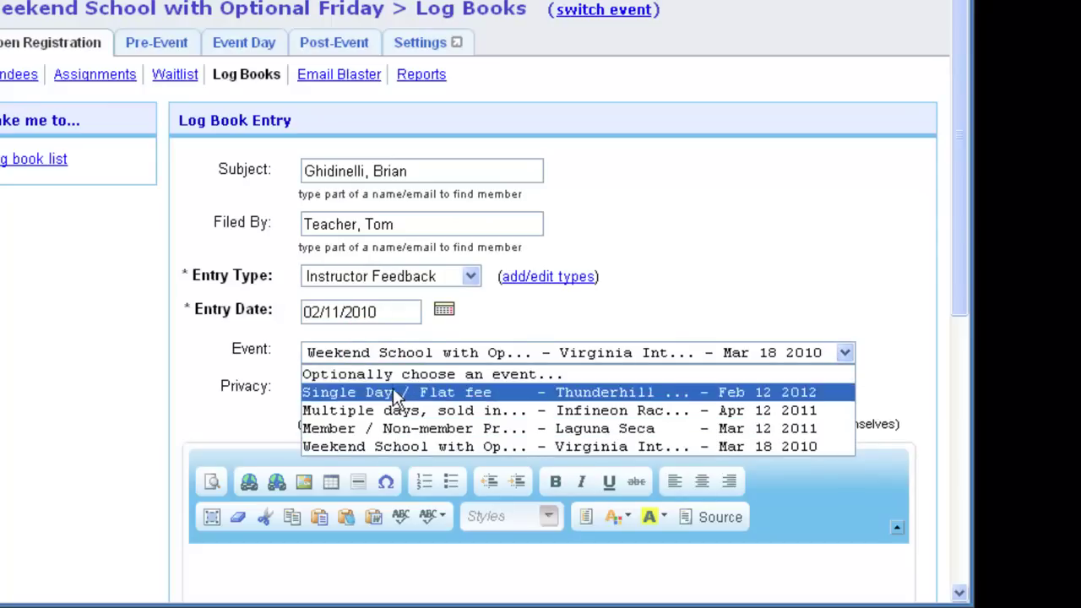
click(393, 440)
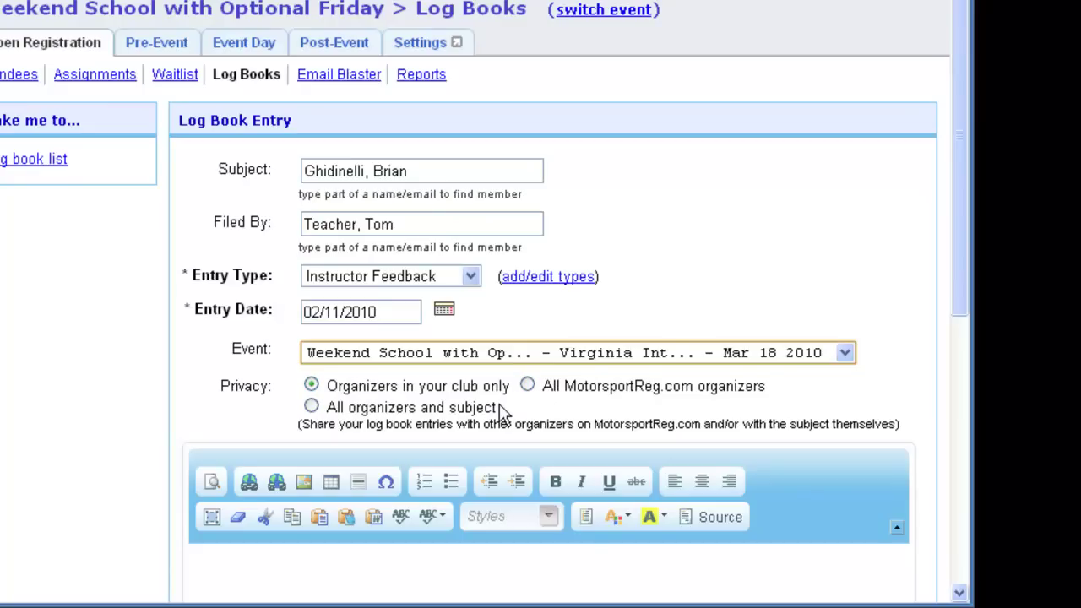
- Switch the entry's privacy to All organizers and subject, and return it to Organizers in your club only
drag(499, 407, 439, 411)
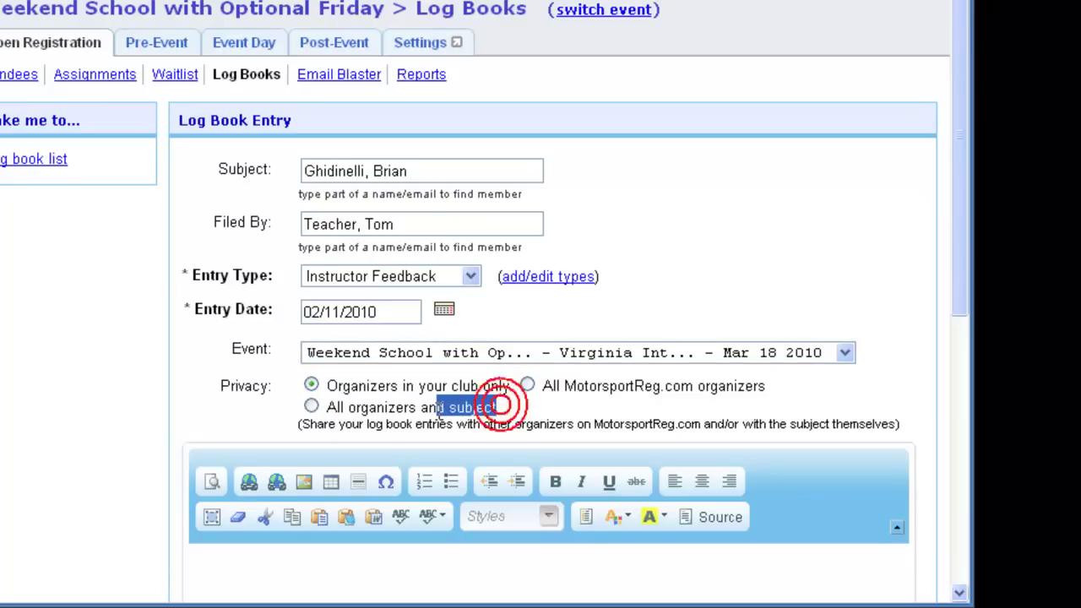
click(438, 411)
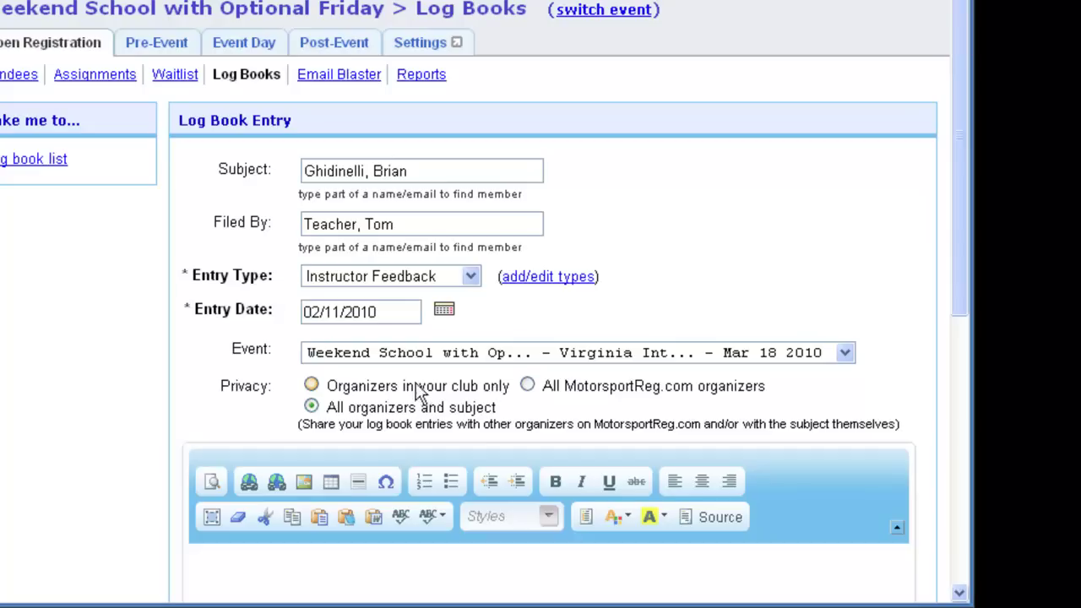
click(357, 387)
- Enter "Did great job." as the log book entry's report text and save the entry
scroll(254, 380, down, 5)
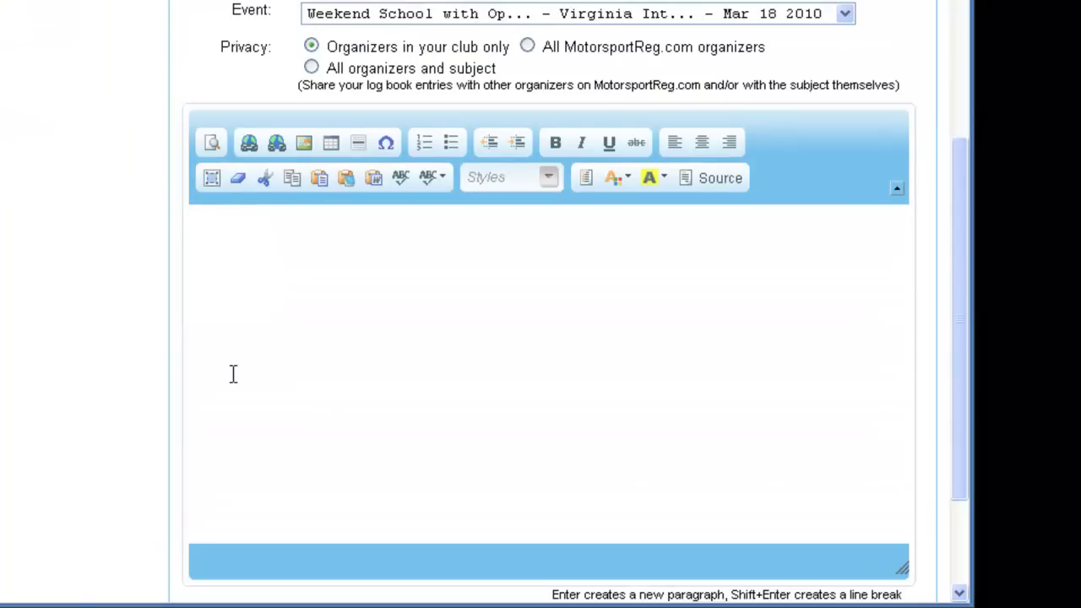
click(288, 325)
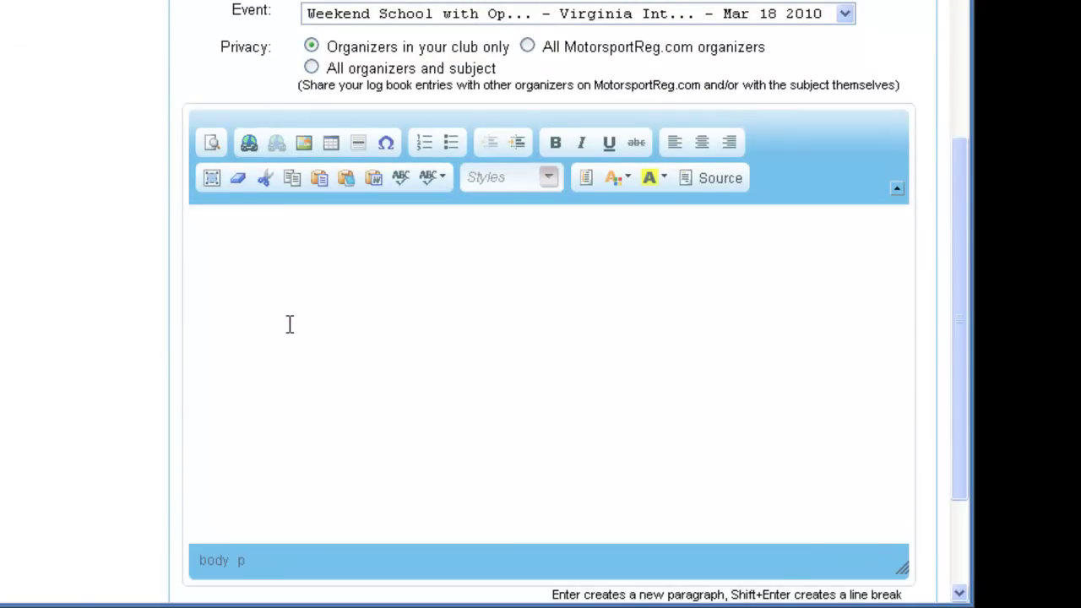
text(Did great job)
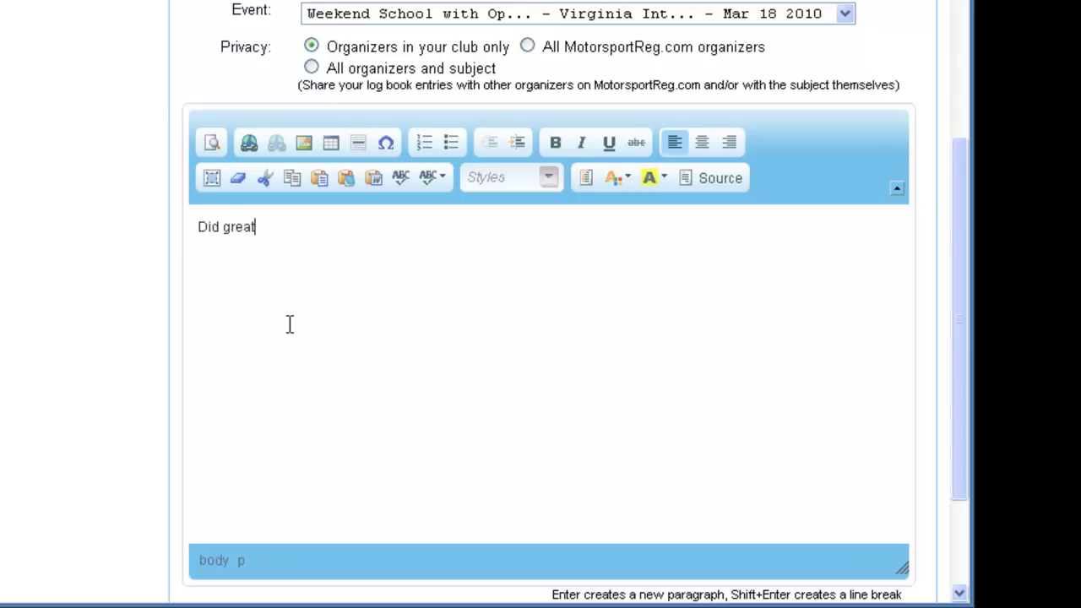
text(.)
scroll(289, 325, down, 3)
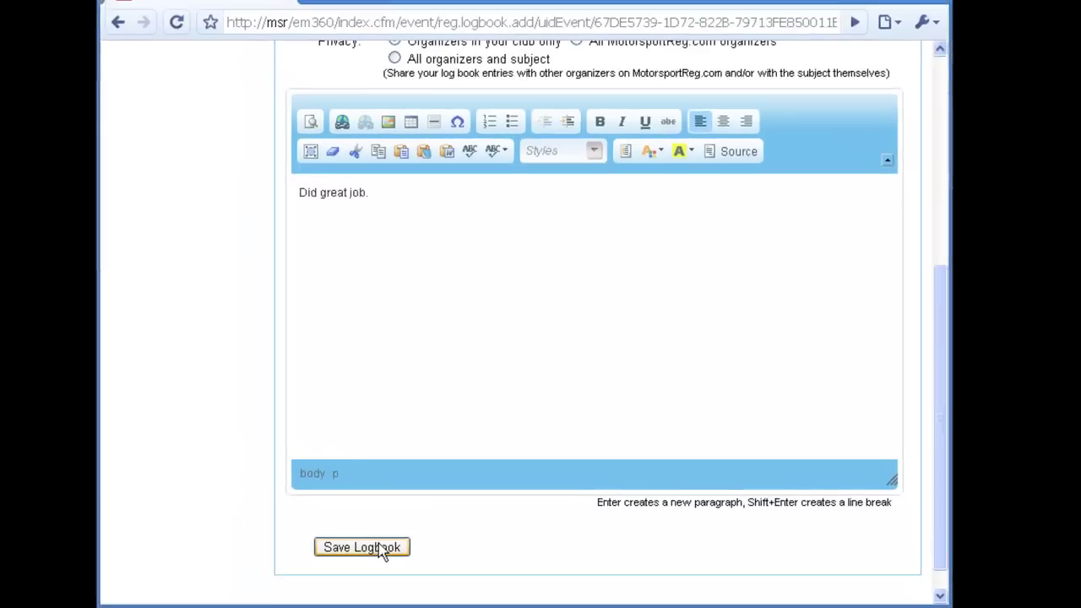
click(300, 541)
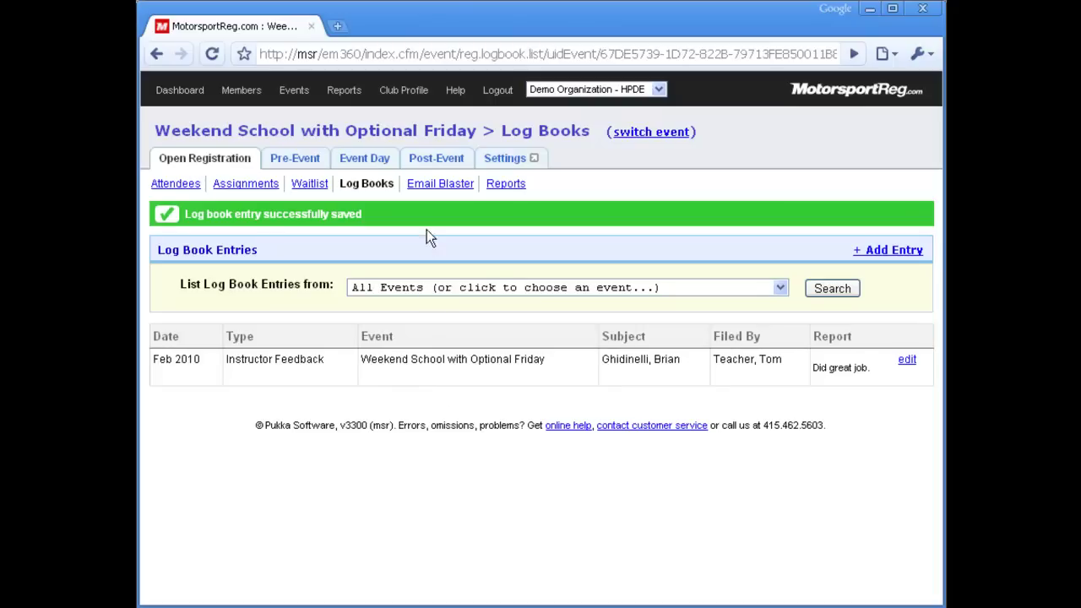
- Open the event's Email Blaster and choose Everyone as the message recipients
click(429, 191)
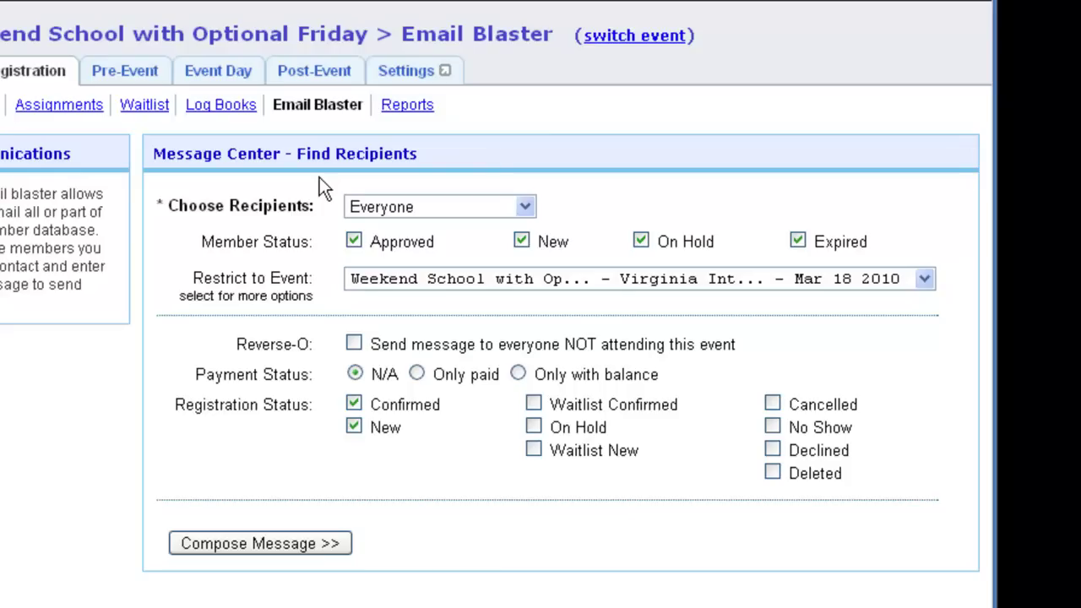
click(526, 207)
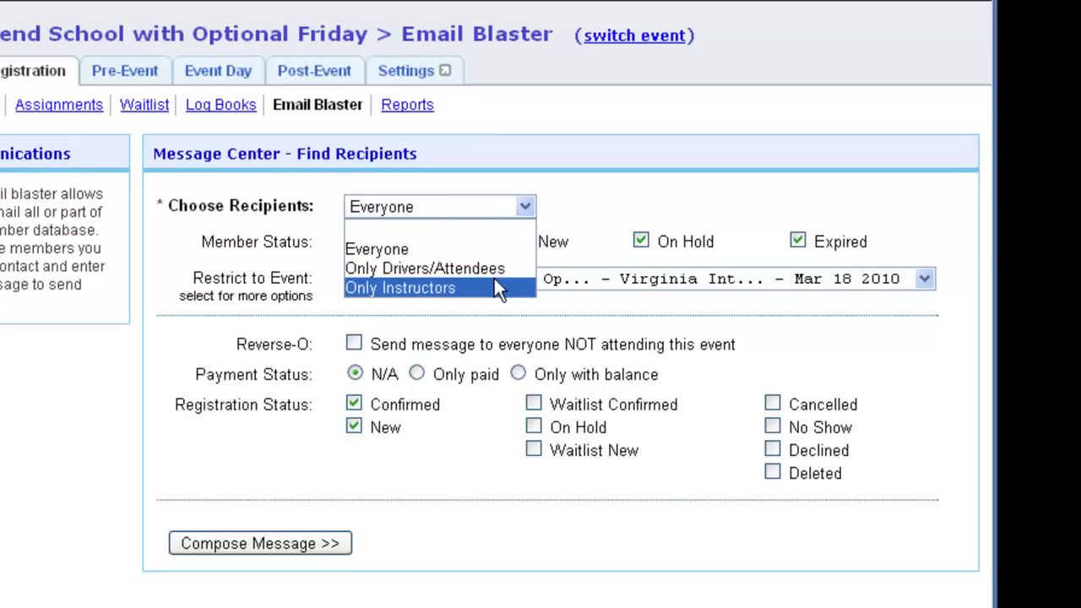
click(497, 249)
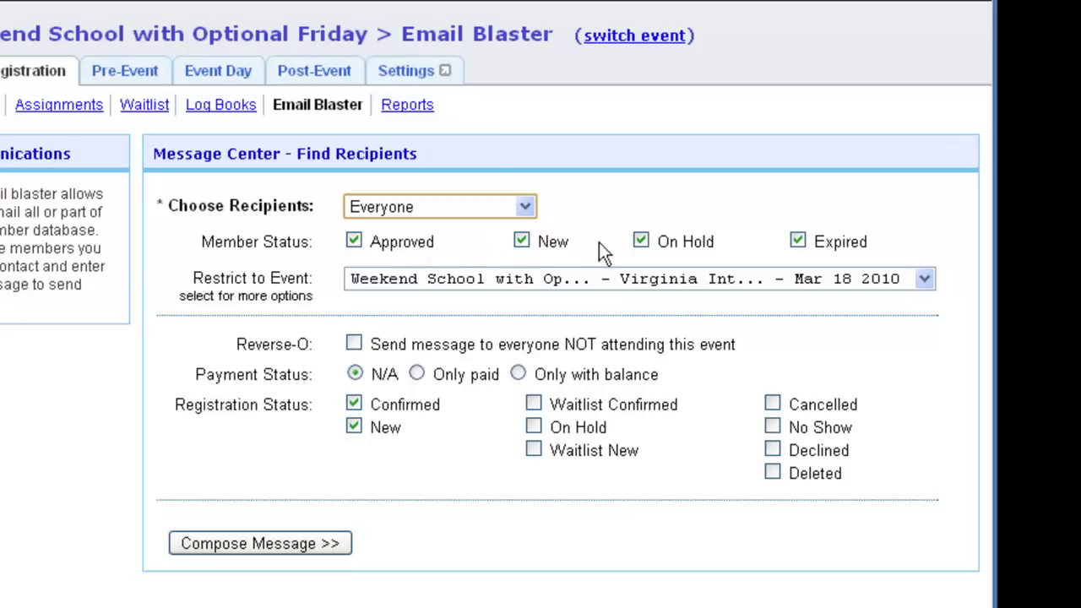
- Switch the event restriction to Don't restrict by event (All Members), and return it to the Weekend School event of Mar 18 2010
click(832, 278)
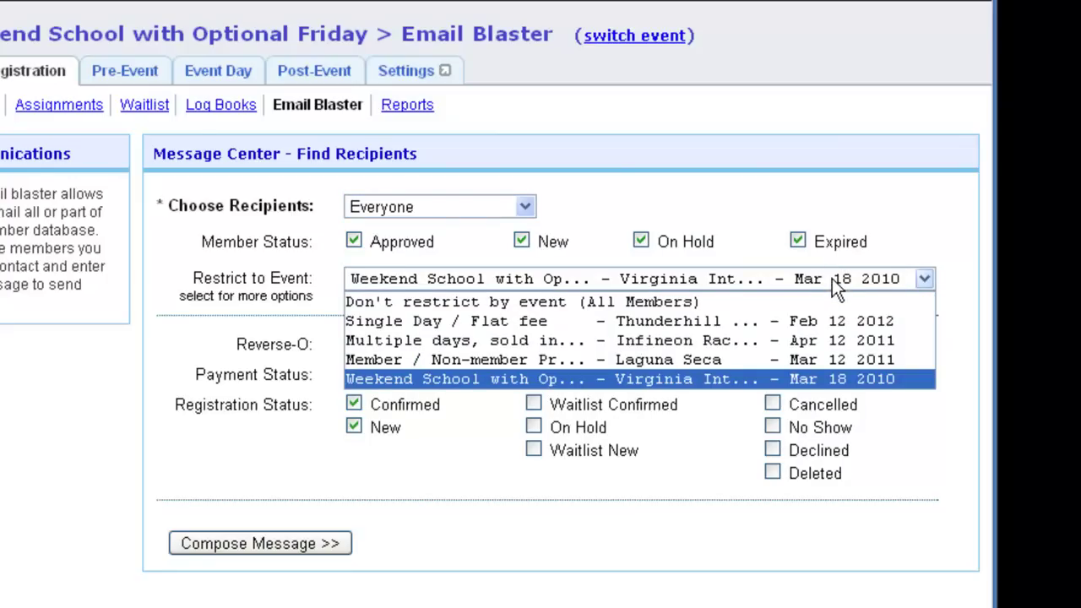
click(568, 304)
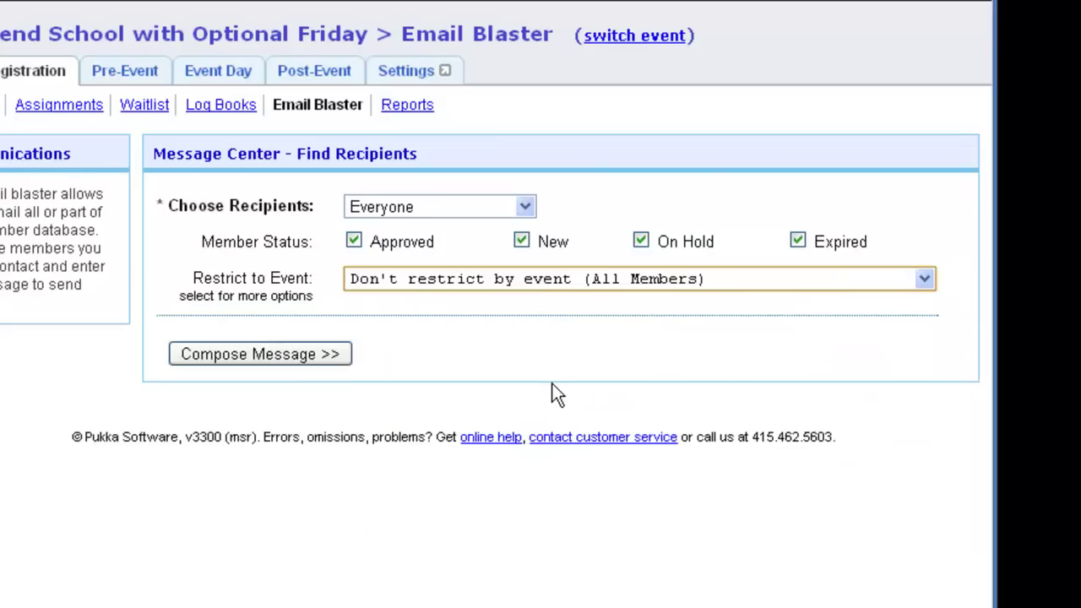
click(545, 280)
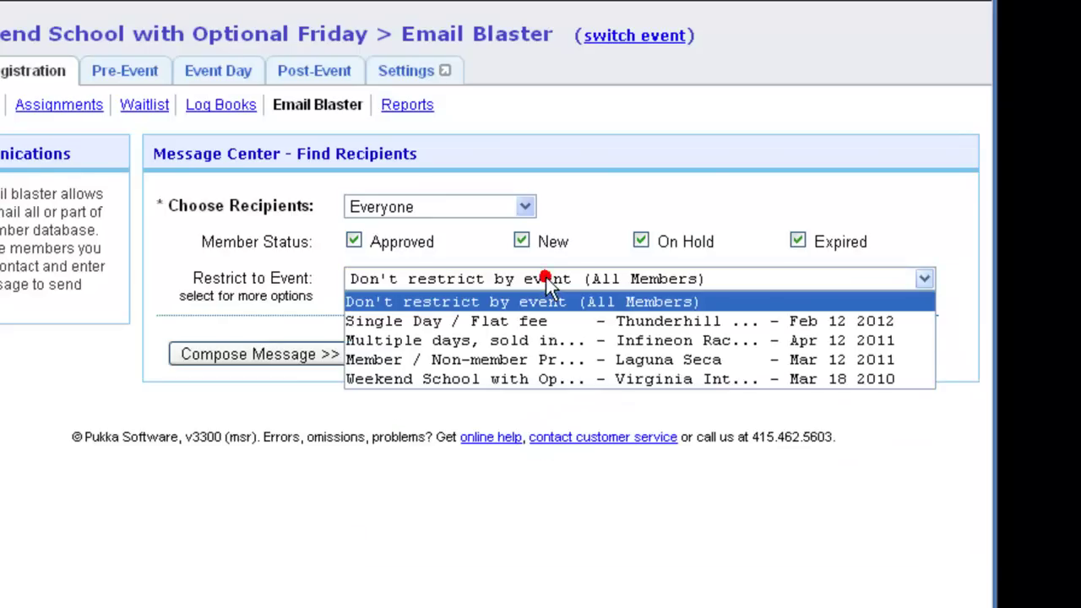
click(515, 379)
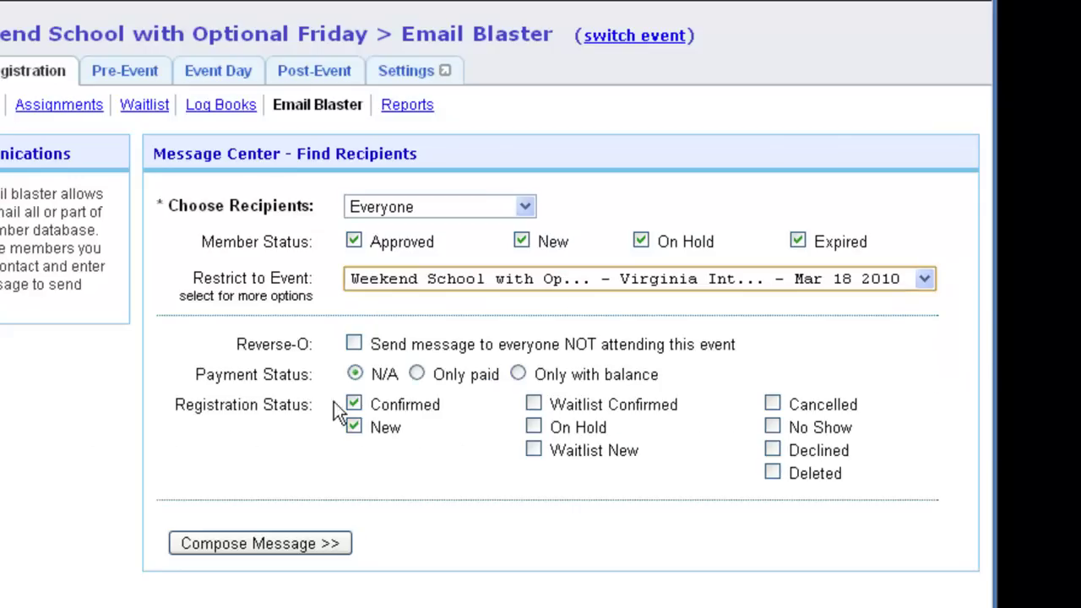
- Target everyone NOT attending this event and start composing the message
click(354, 346)
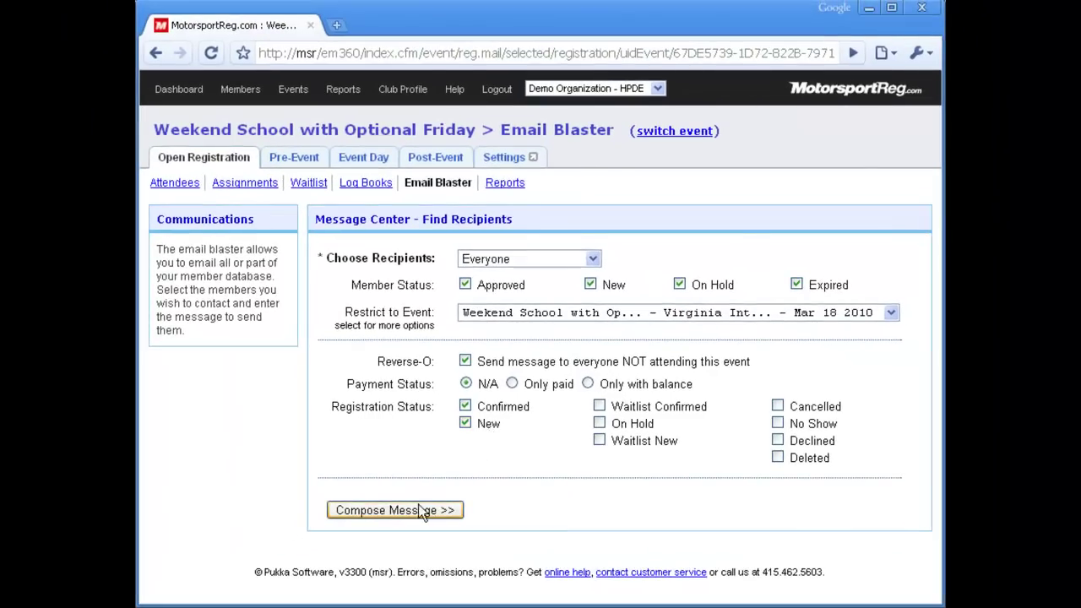
click(419, 506)
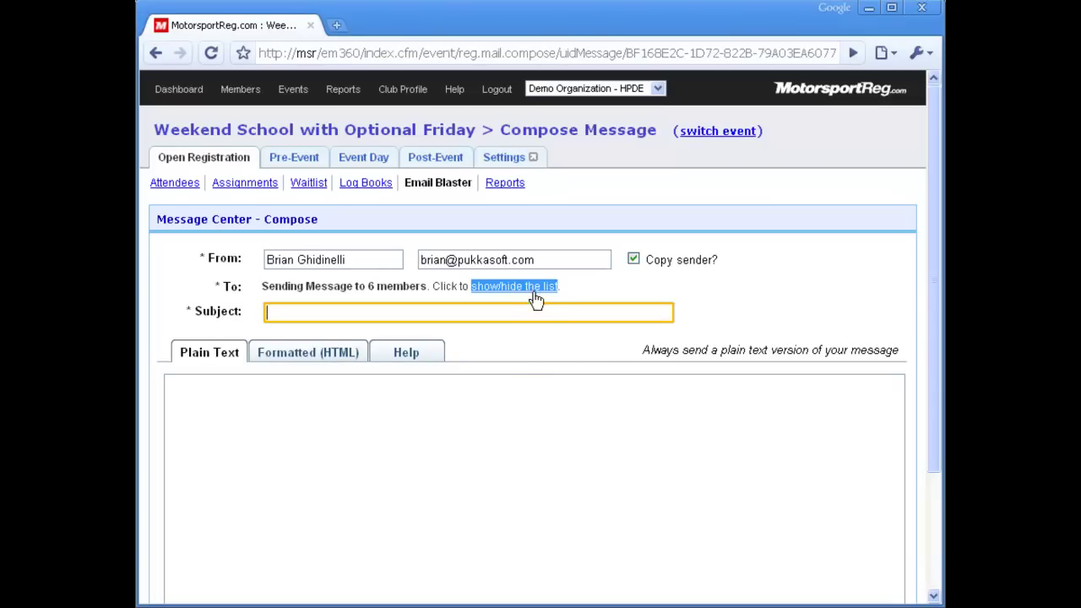
drag(498, 259, 253, 257)
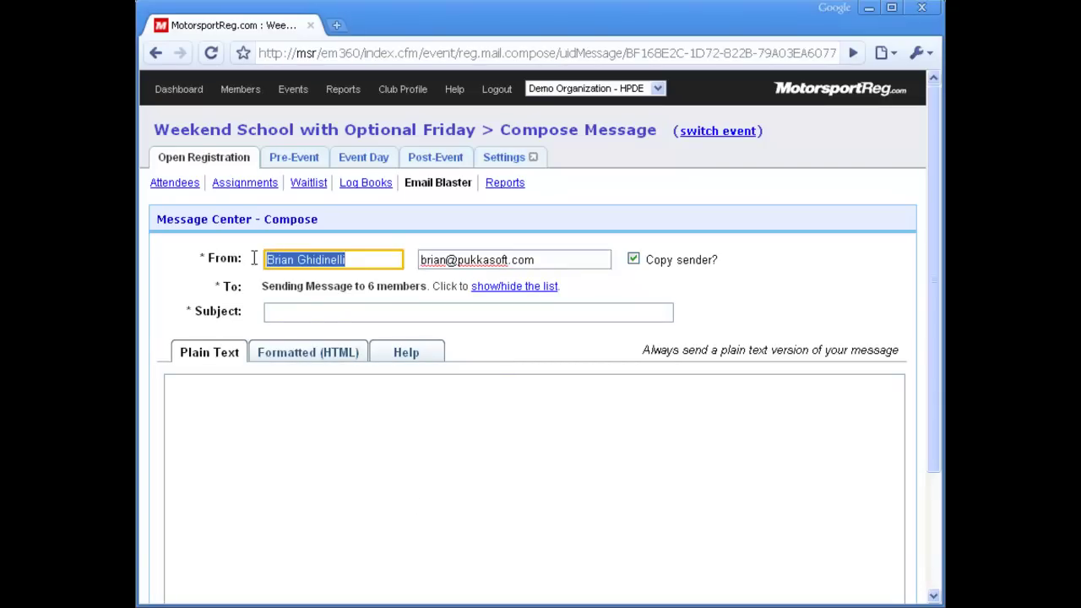
- Show the message's recipient list and exclude the second, third and fourth members from it
click(501, 287)
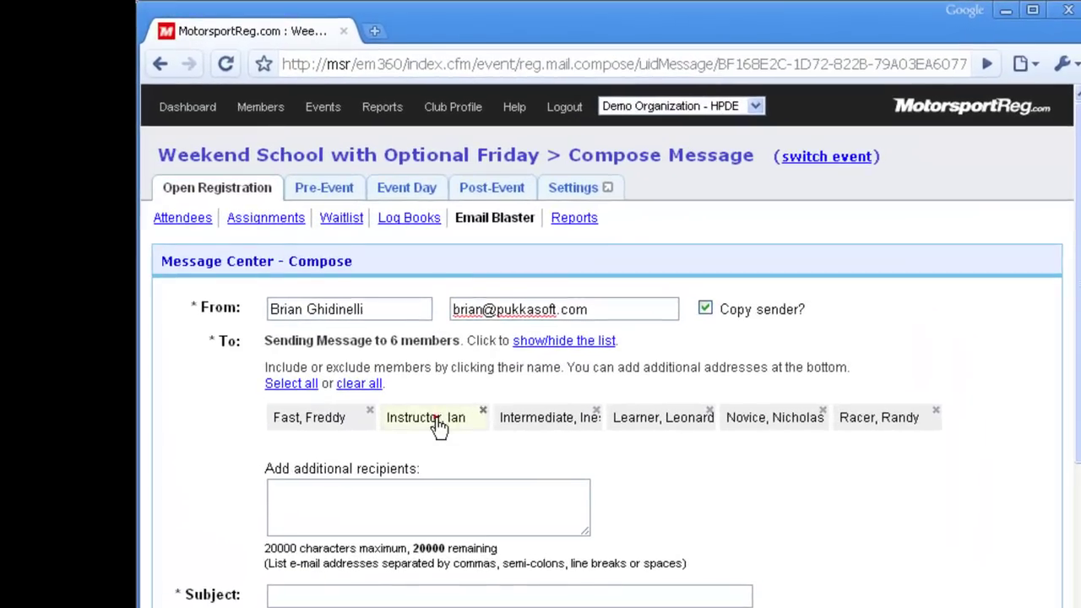
click(437, 419)
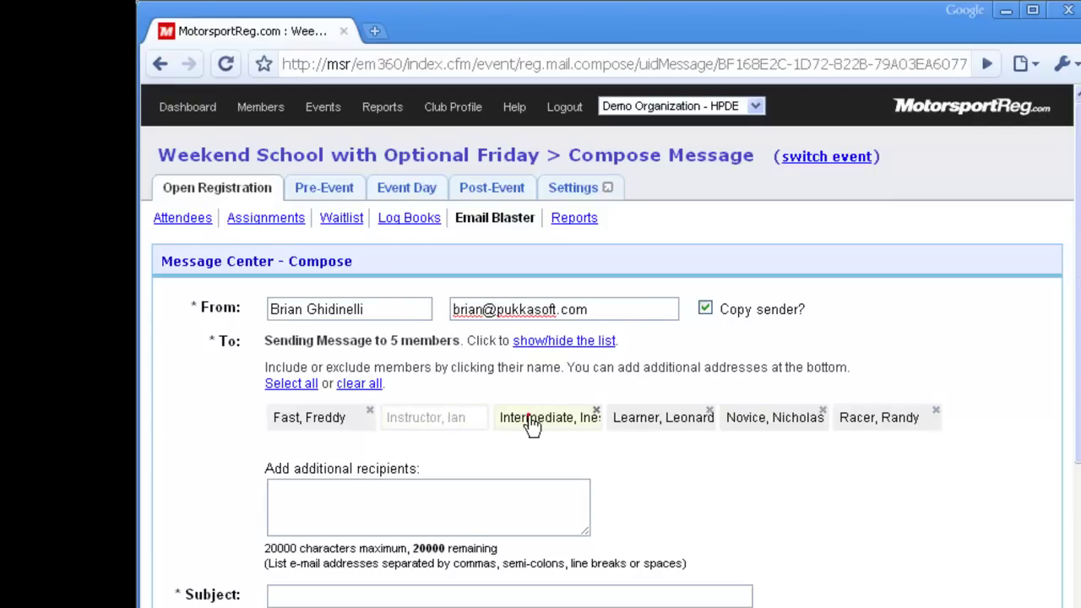
click(568, 421)
click(637, 422)
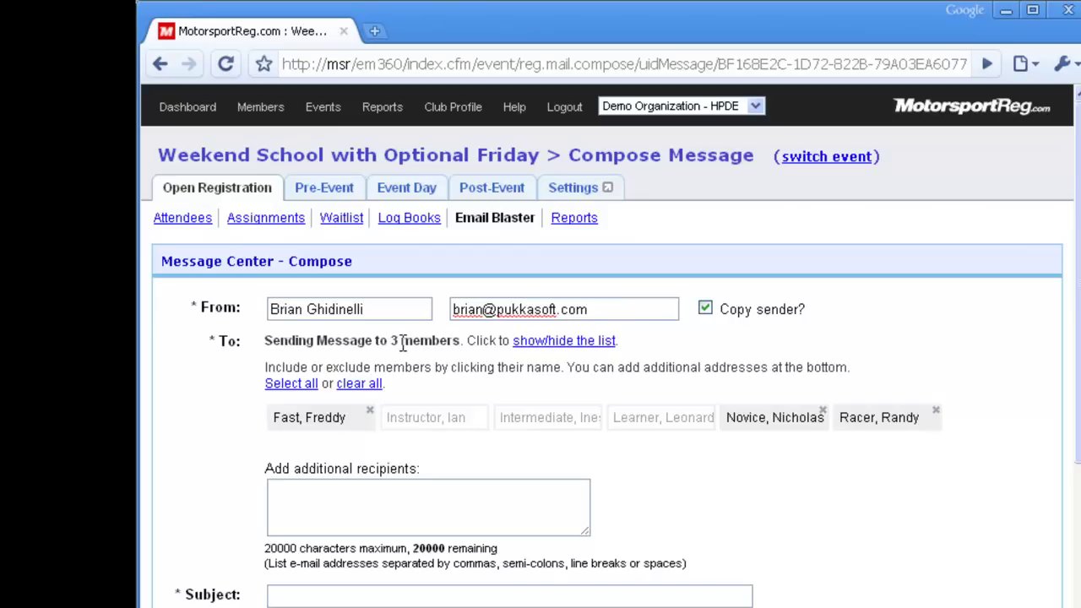
- Examine the message form's additional recipients field, its plain text and formatted (HTML) editors, and its help
click(343, 513)
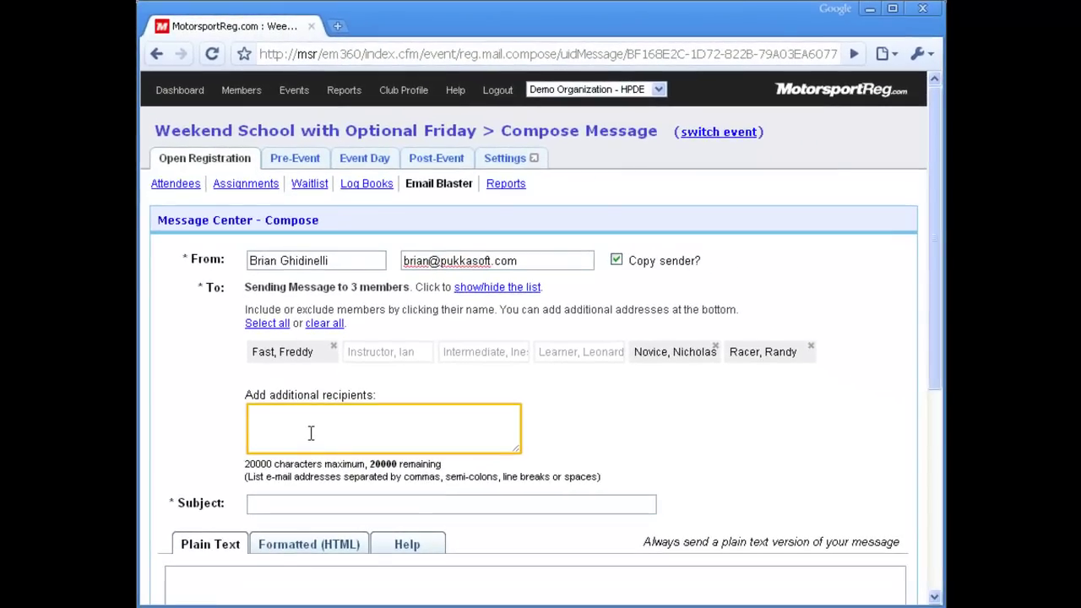
scroll(279, 431, down, 3)
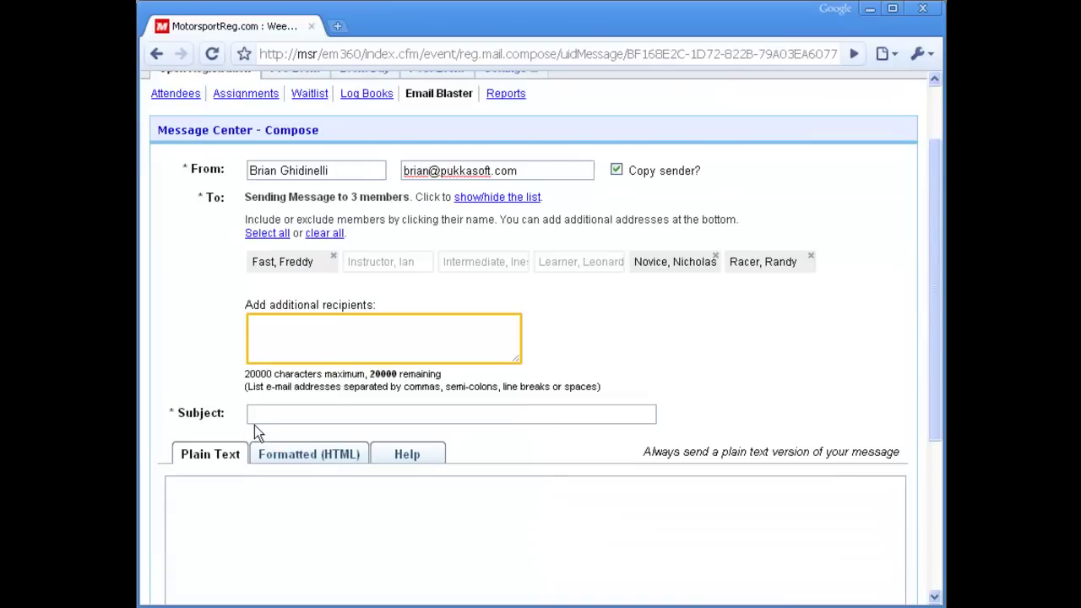
scroll(254, 425, down, 5)
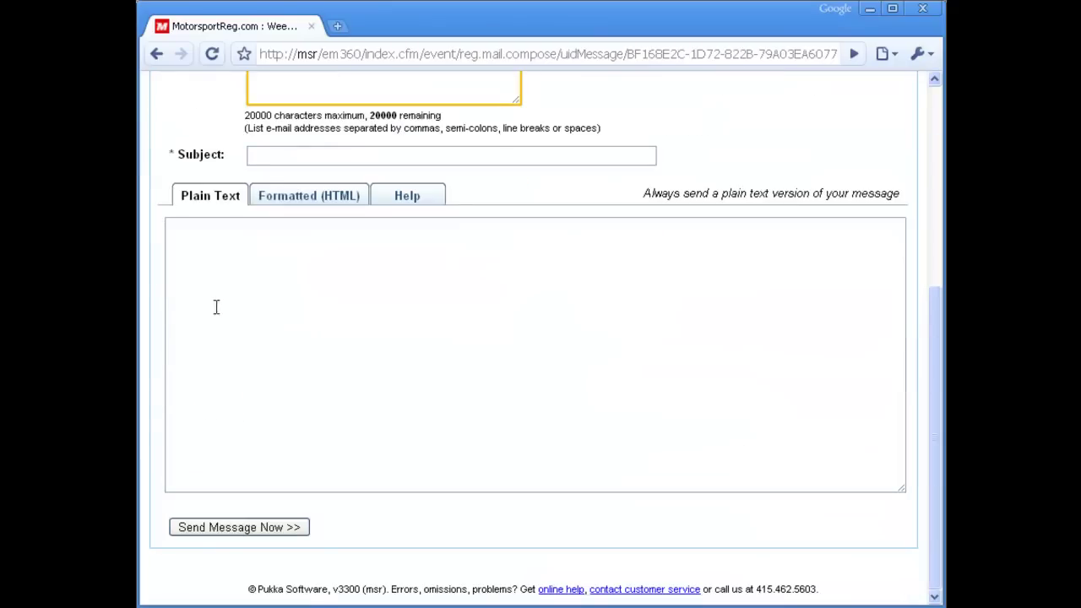
click(291, 194)
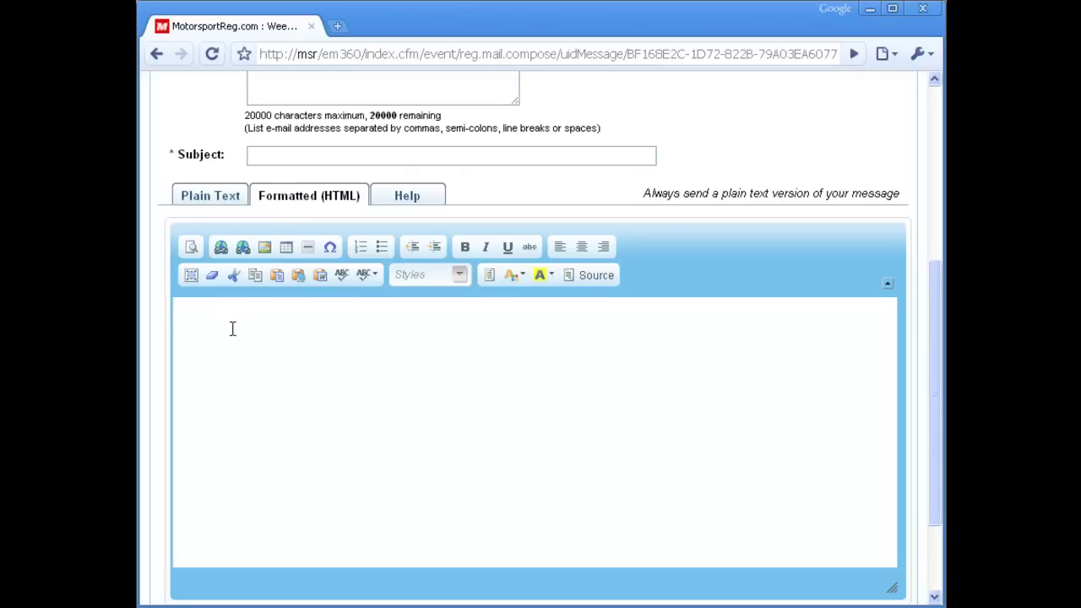
click(394, 197)
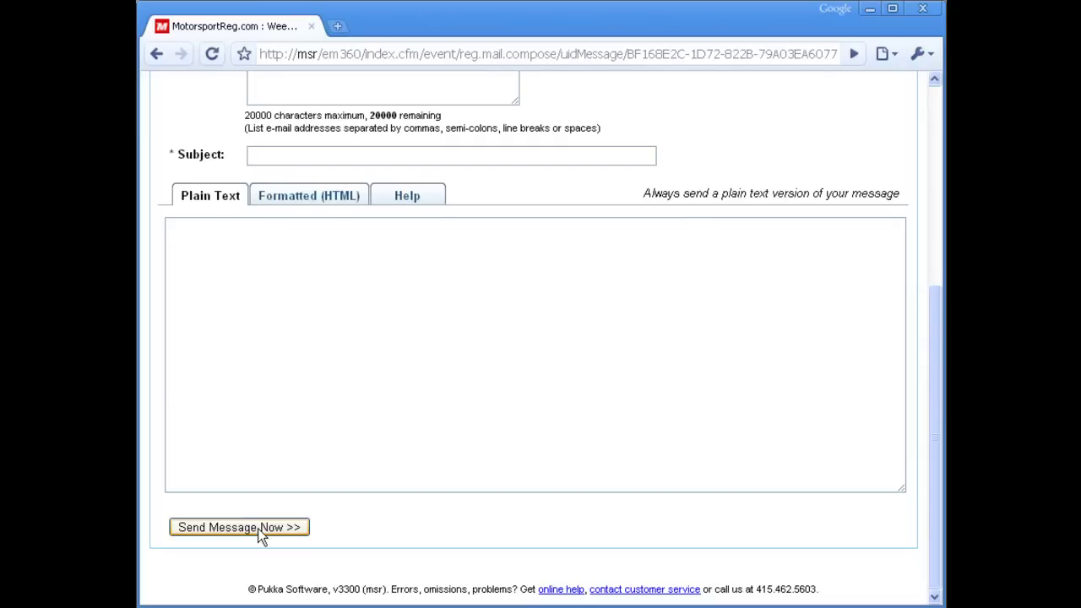
scroll(260, 534, up, 5)
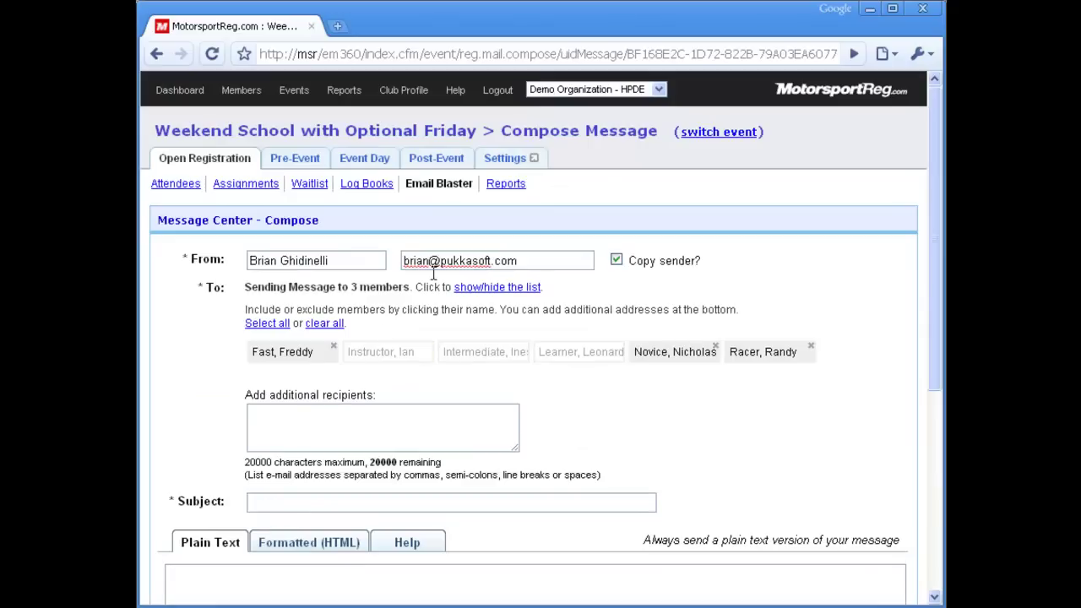
- Open the event's reports and examine the available report groups, from member and attendee reports to detail and accounting reports, plus the custom report option
click(503, 186)
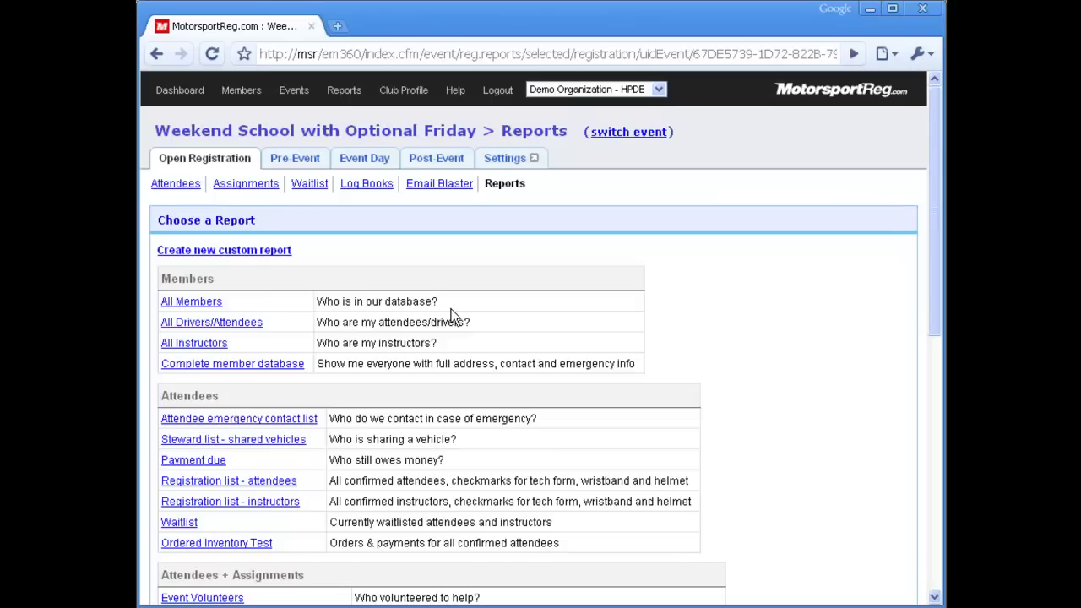
scroll(376, 329, down, 5)
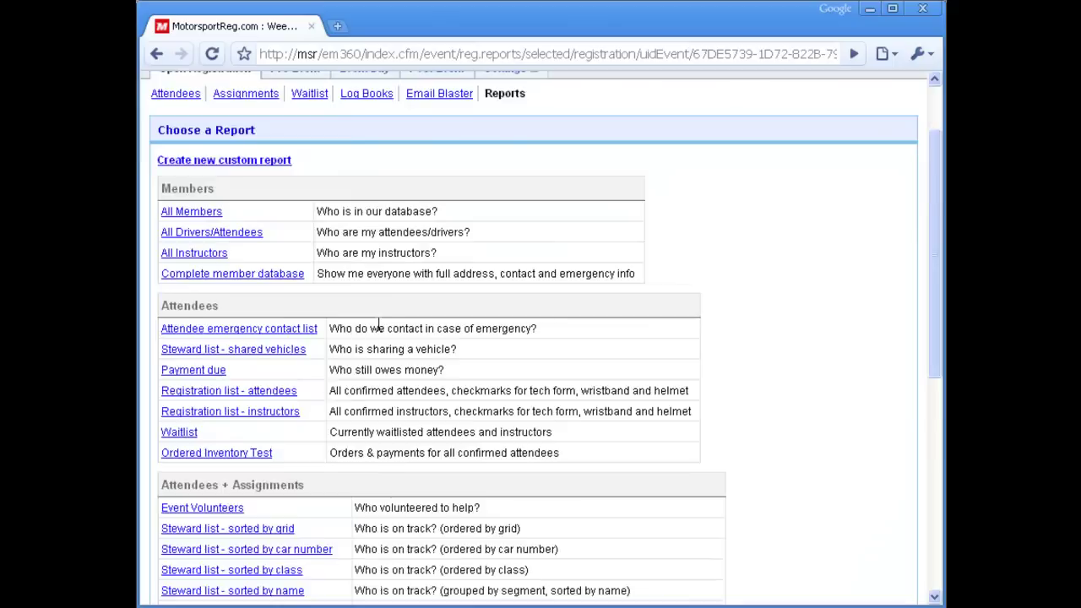
scroll(372, 327, down, 1)
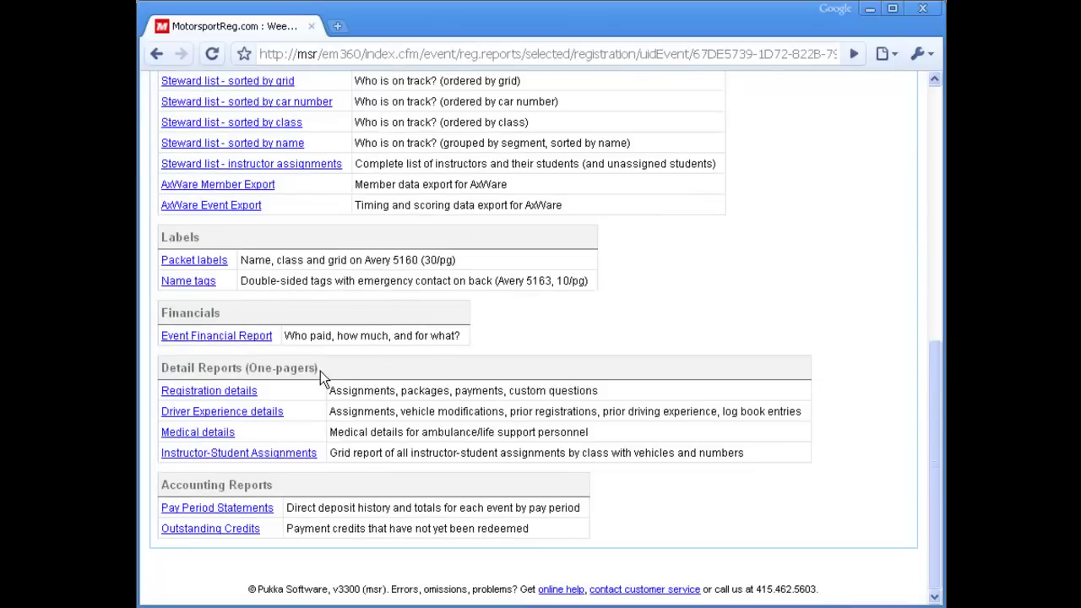
triple_click(217, 393)
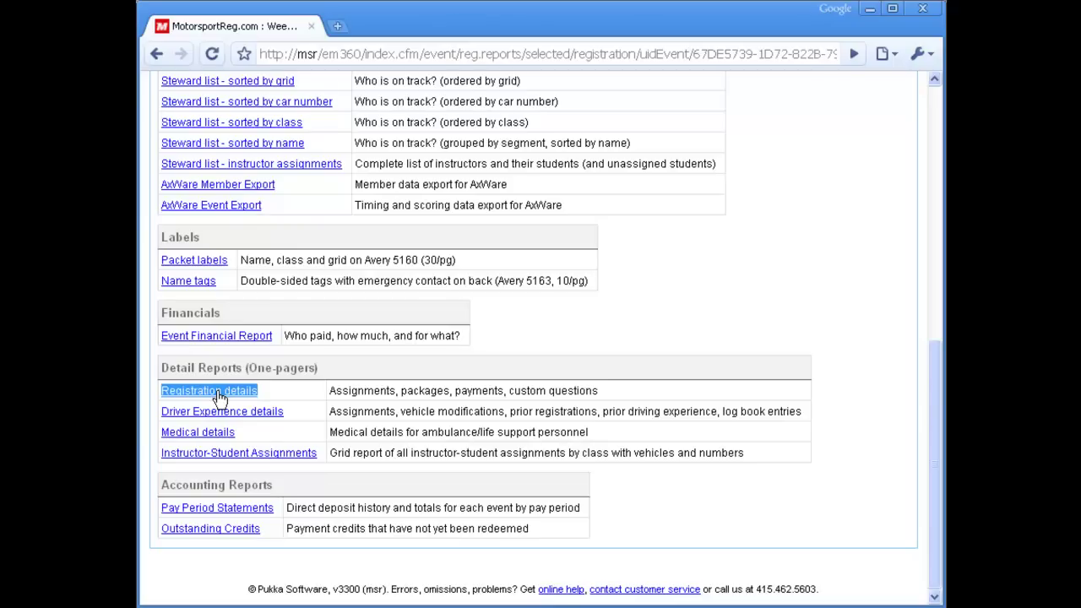
click(263, 379)
scroll(364, 299, up, 3)
scroll(364, 308, up, 3)
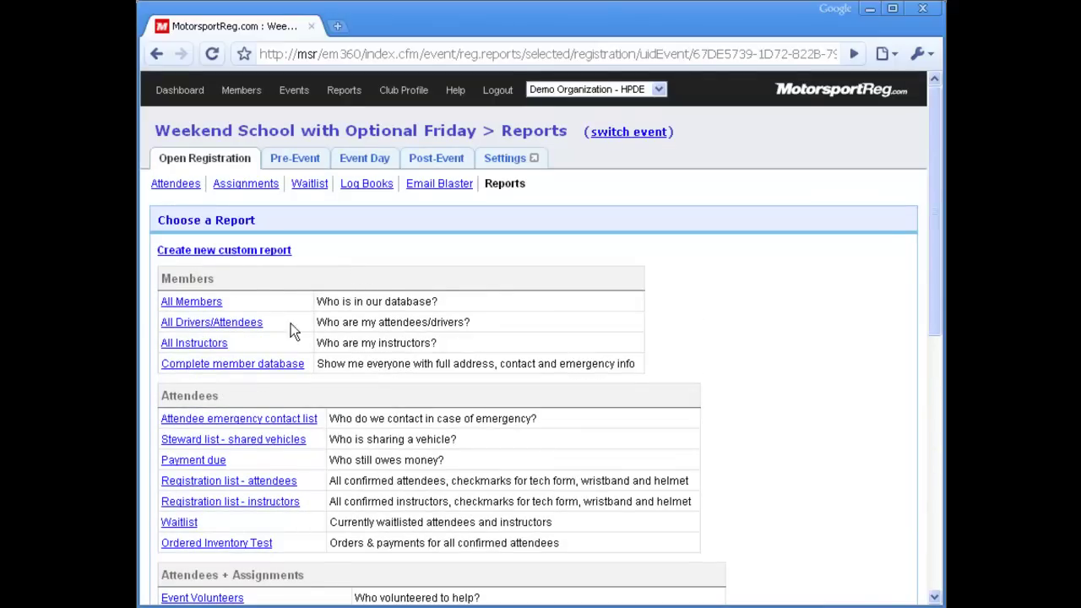
triple_click(248, 331)
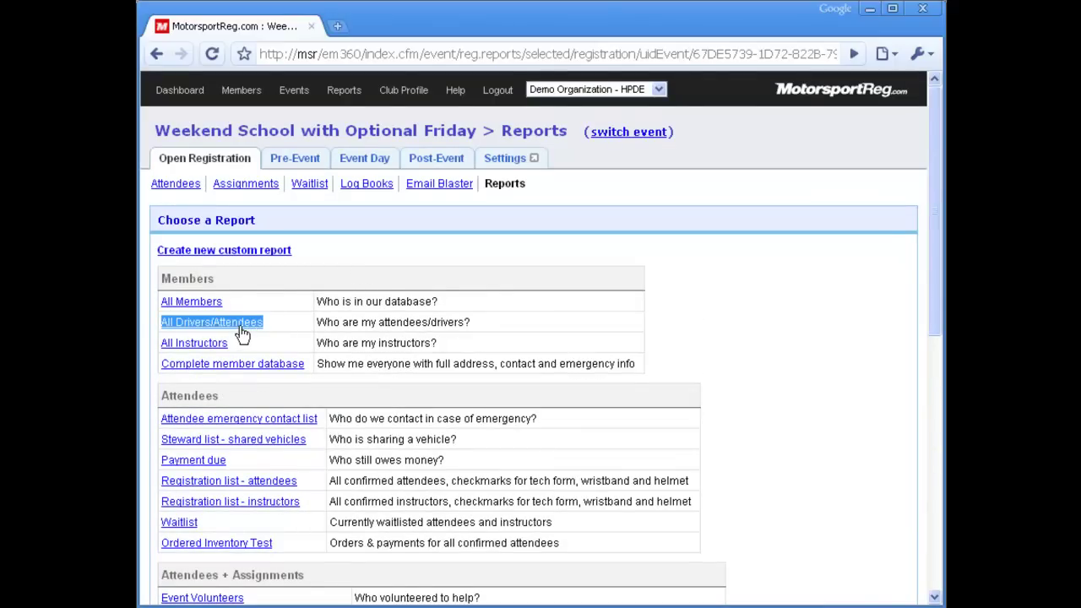
click(278, 304)
triple_click(258, 257)
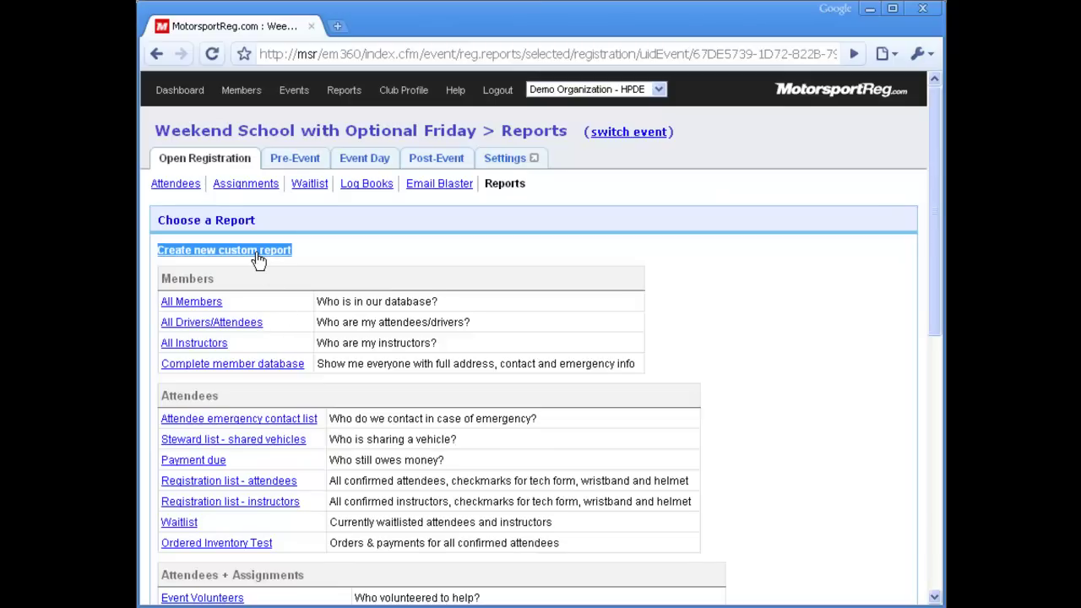
click(303, 272)
- Open the "Steward list - sorted by class" report and bring up its column selection for editing
scroll(304, 287, down, 4)
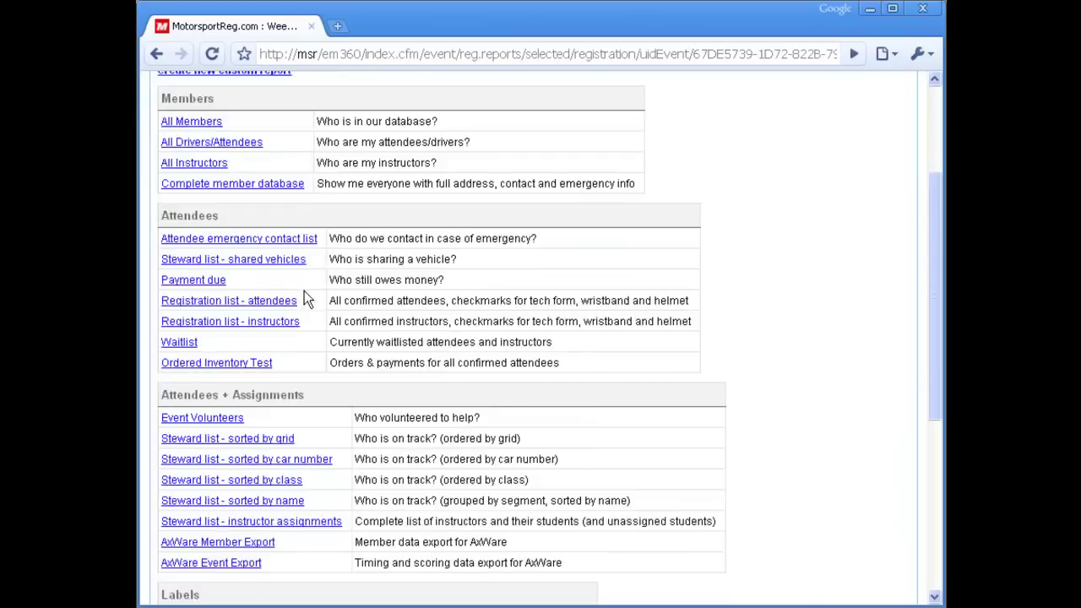
triple_click(300, 321)
triple_click(291, 304)
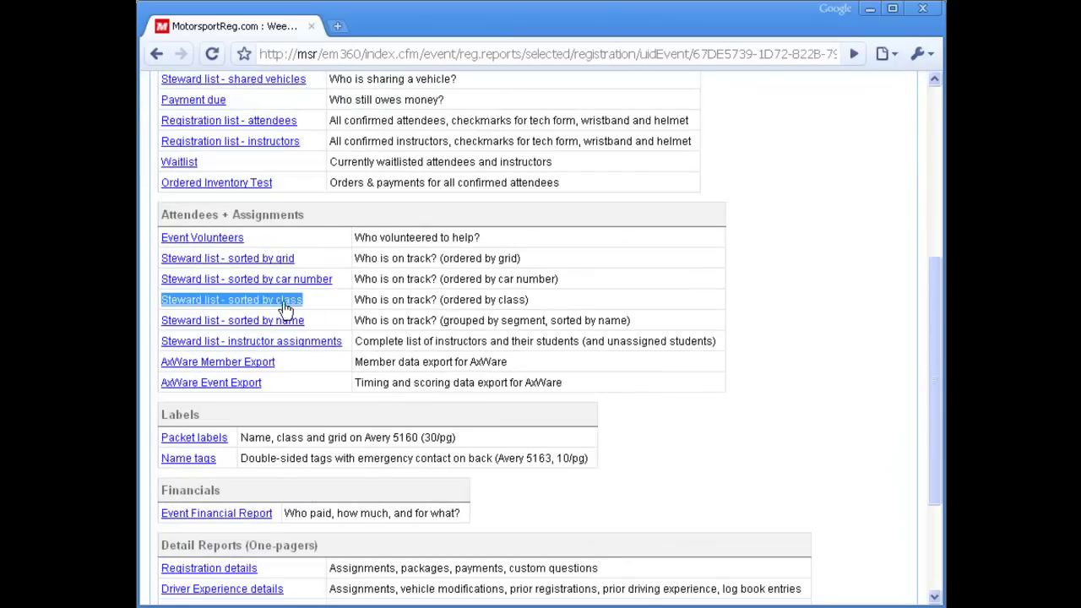
click(228, 306)
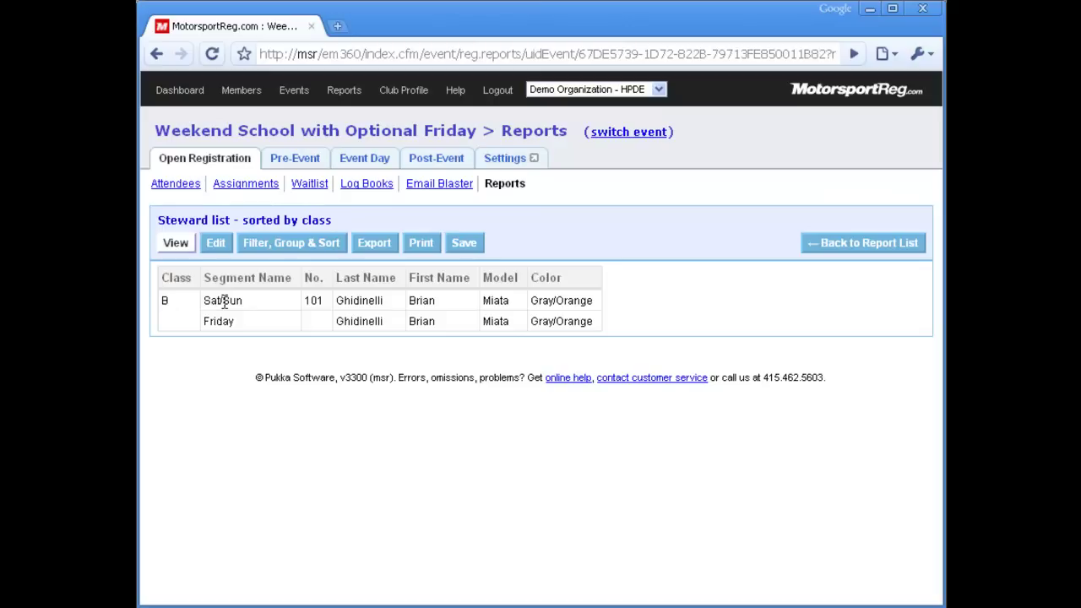
click(212, 246)
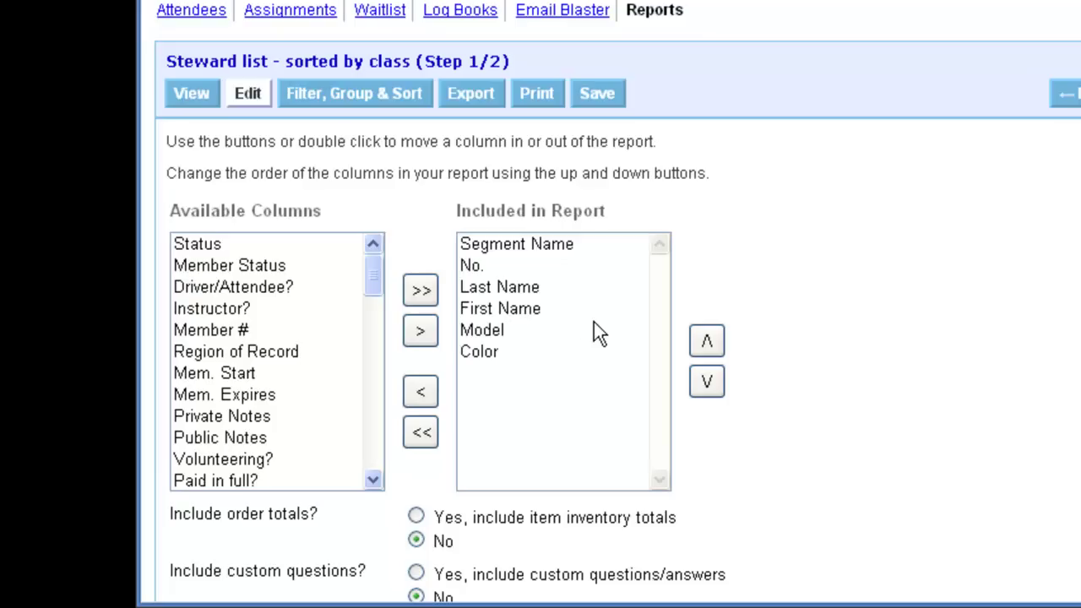
- Add the Status, Paid in full? and Member Status columns to the steward list report
double_click(245, 244)
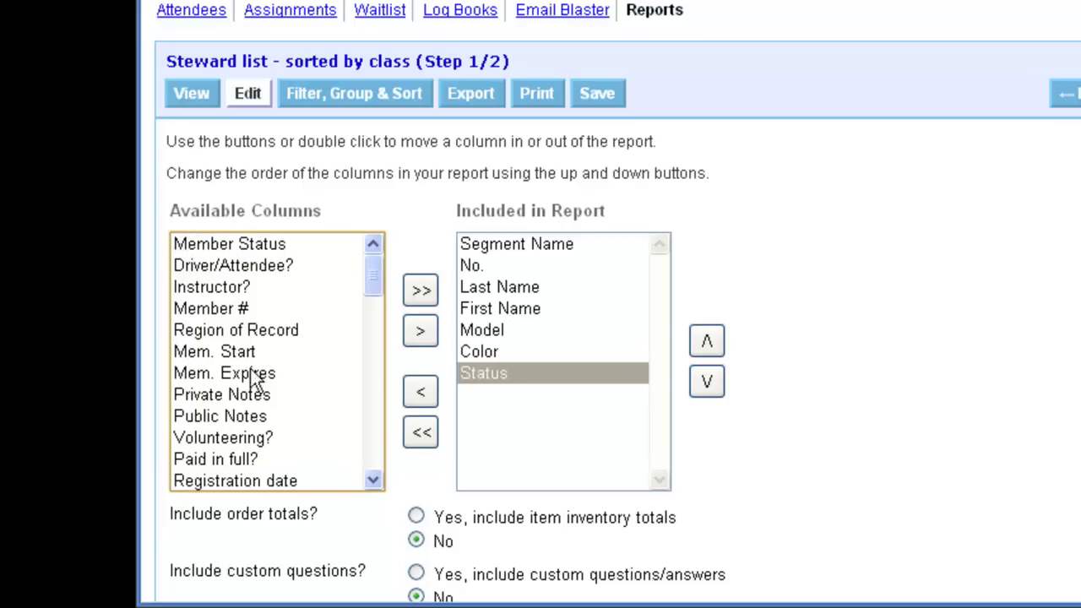
double_click(241, 459)
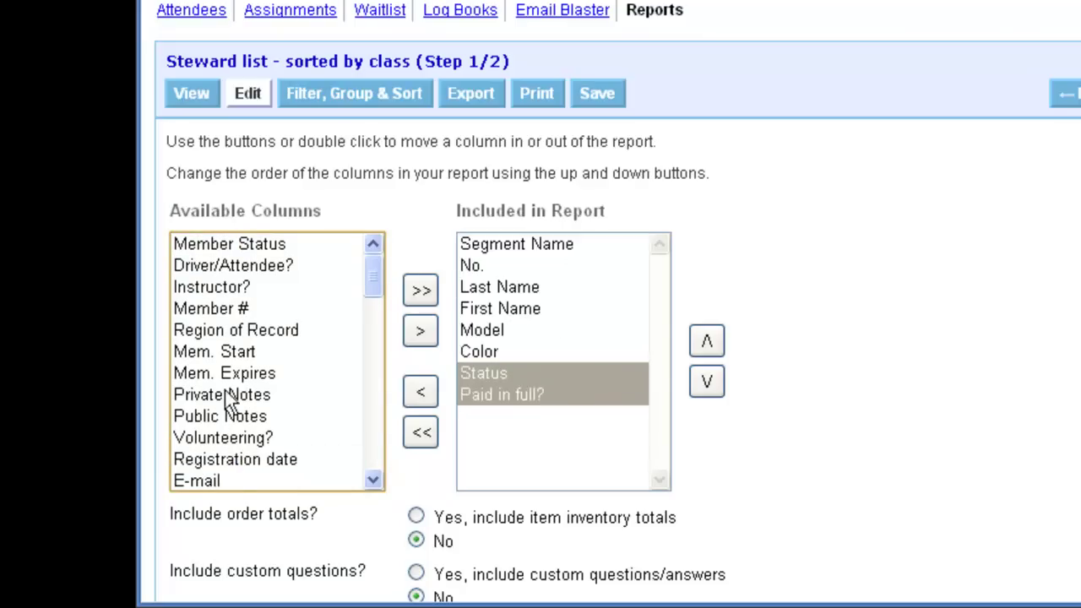
double_click(223, 245)
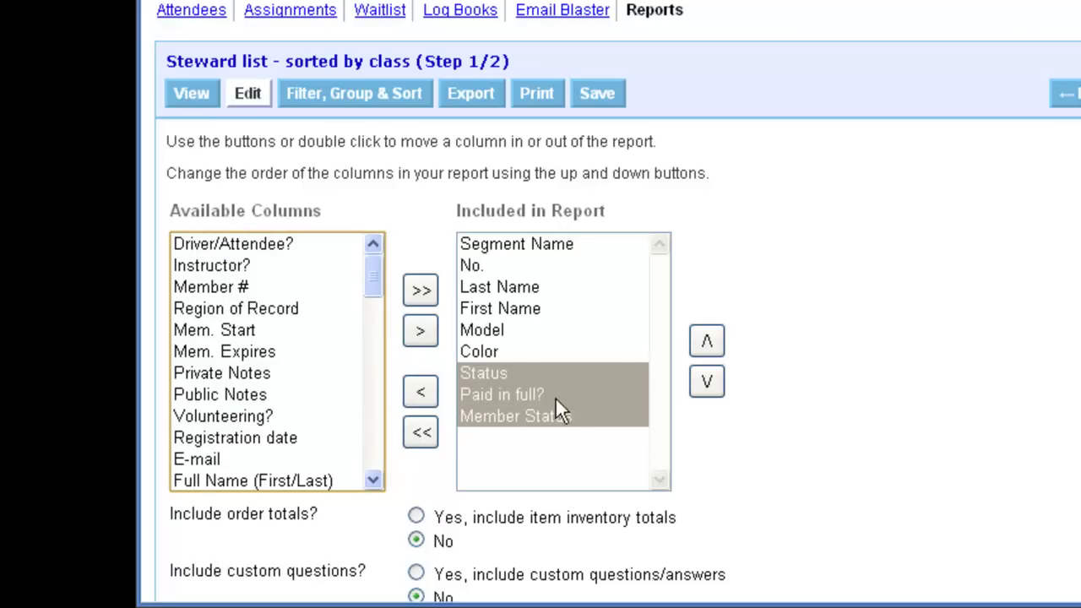
- Move the Status column up in the report's column order so it directly follows the No. column
click(593, 375)
click(704, 339)
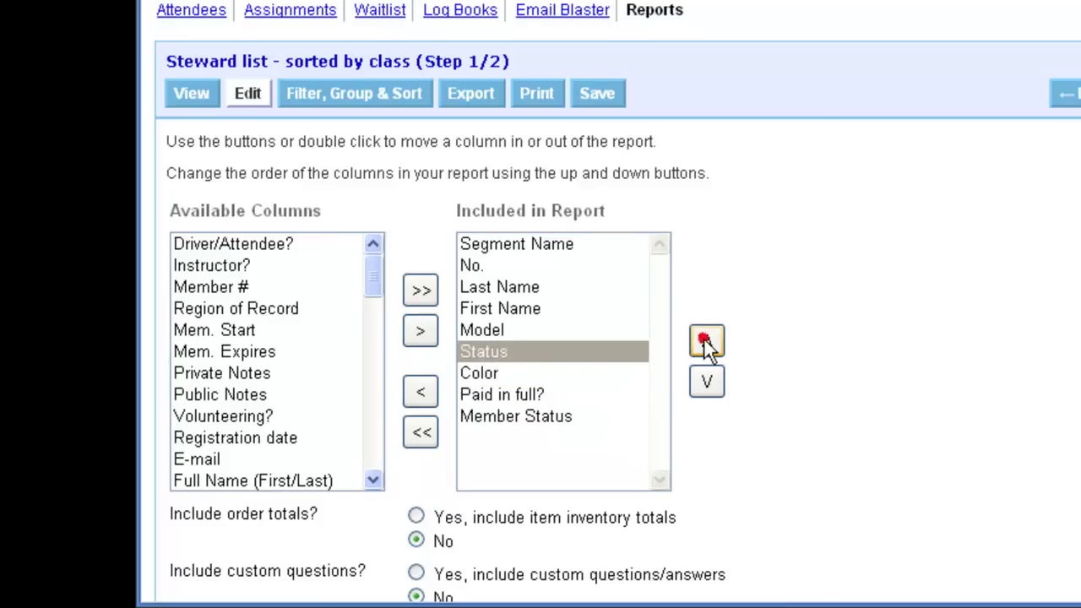
click(704, 339)
click(704, 339)
click(705, 340)
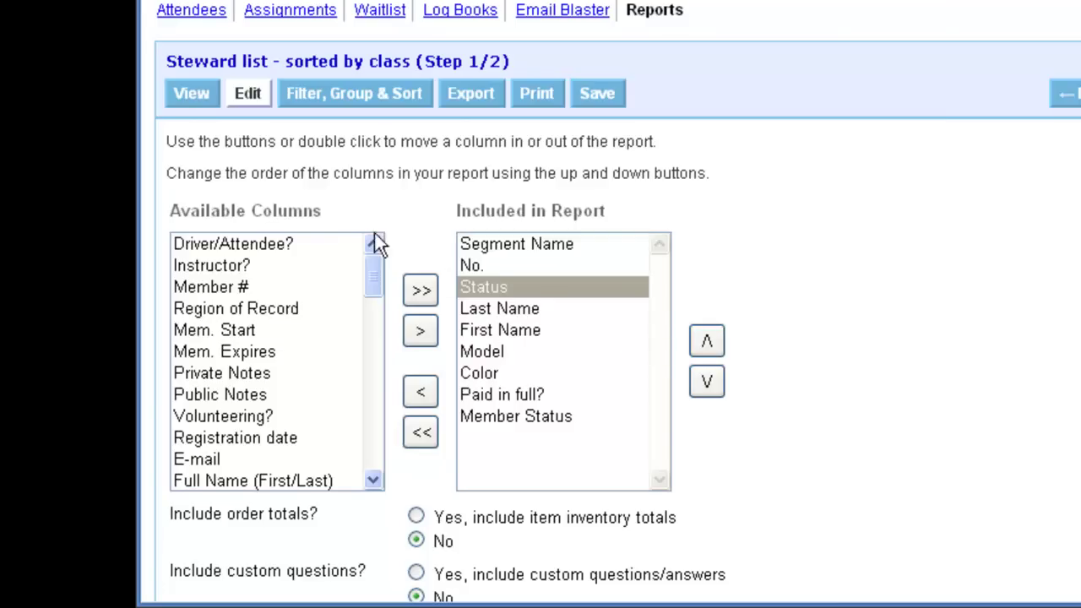
- Review the other available columns, leave club questions out of the report and save the column selection
scroll(222, 291, down, 4)
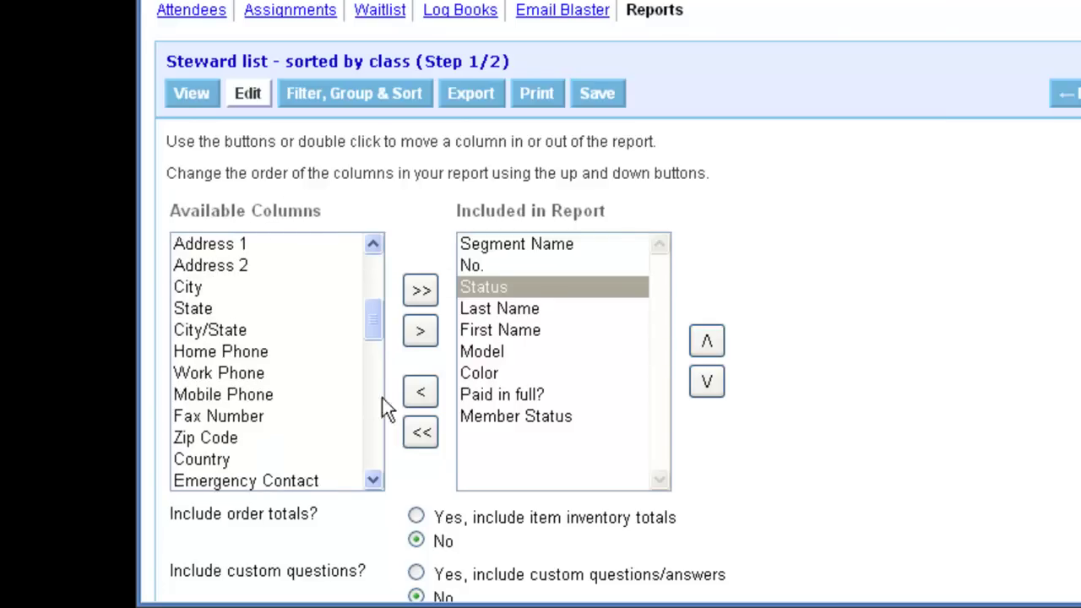
scroll(422, 439, down, 3)
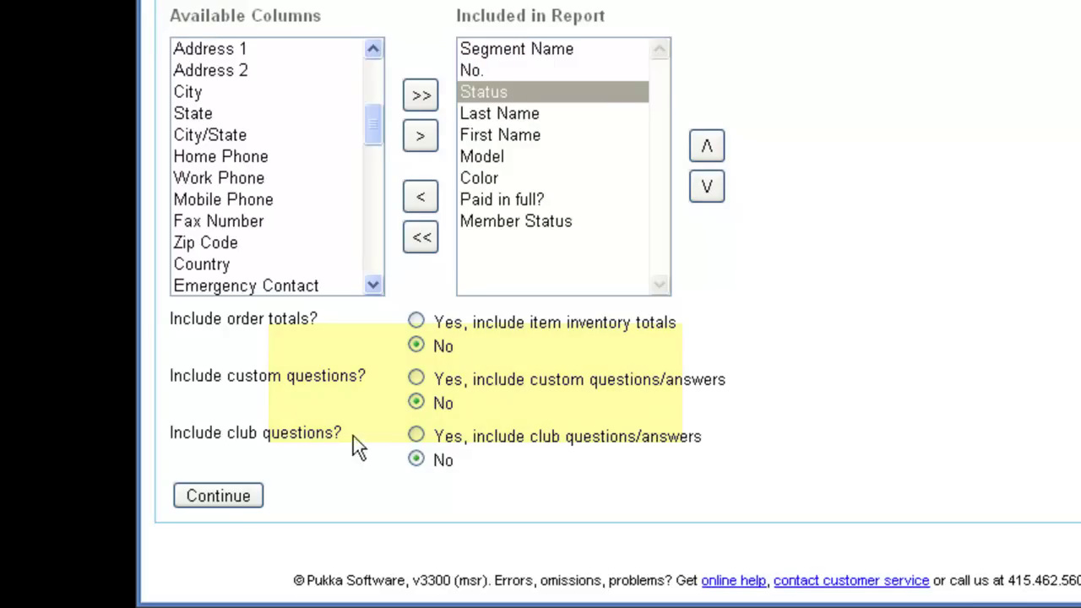
click(416, 457)
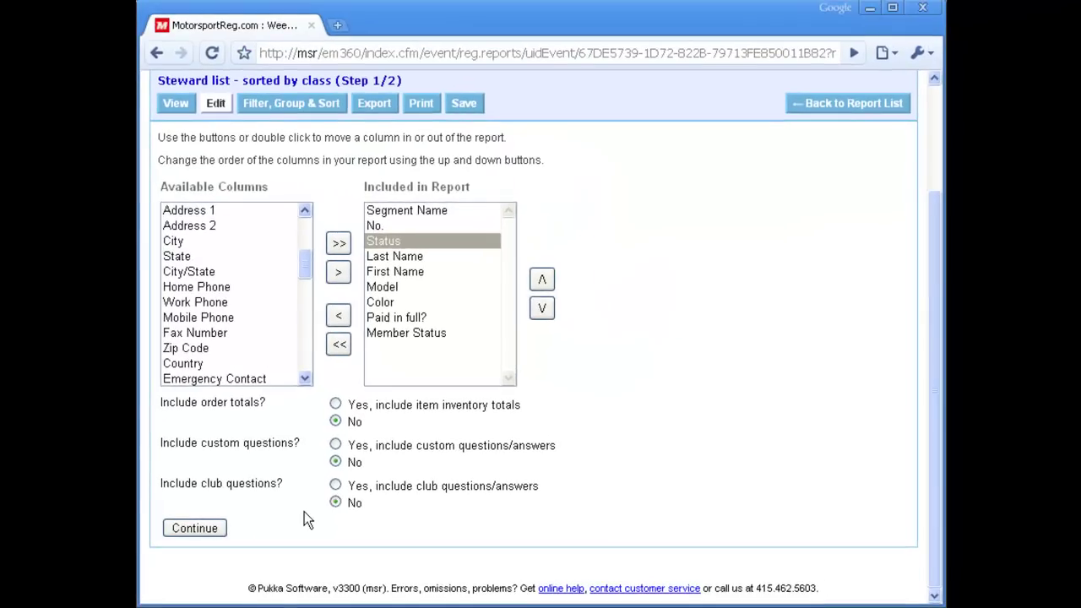
click(194, 528)
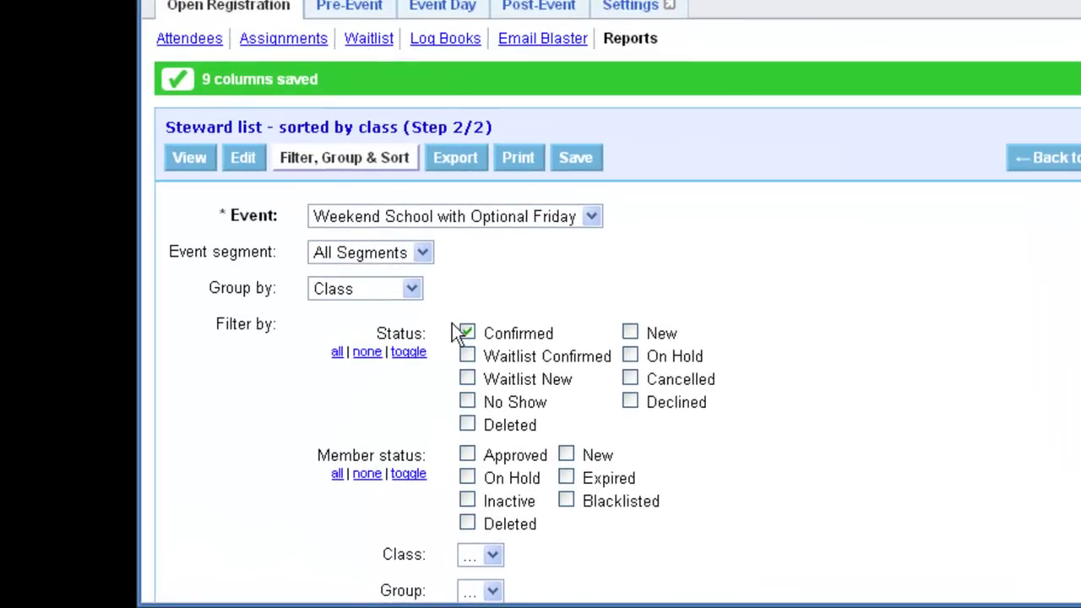
- Keep all event segments, group the report by Segment and include registrations with New status alongside Confirmed
click(422, 252)
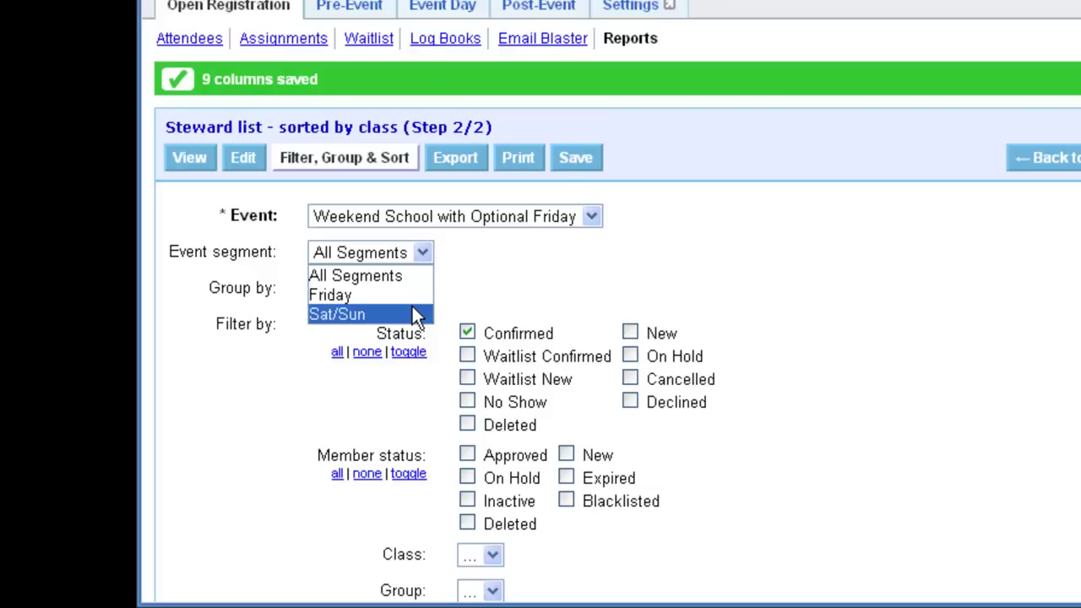
click(410, 279)
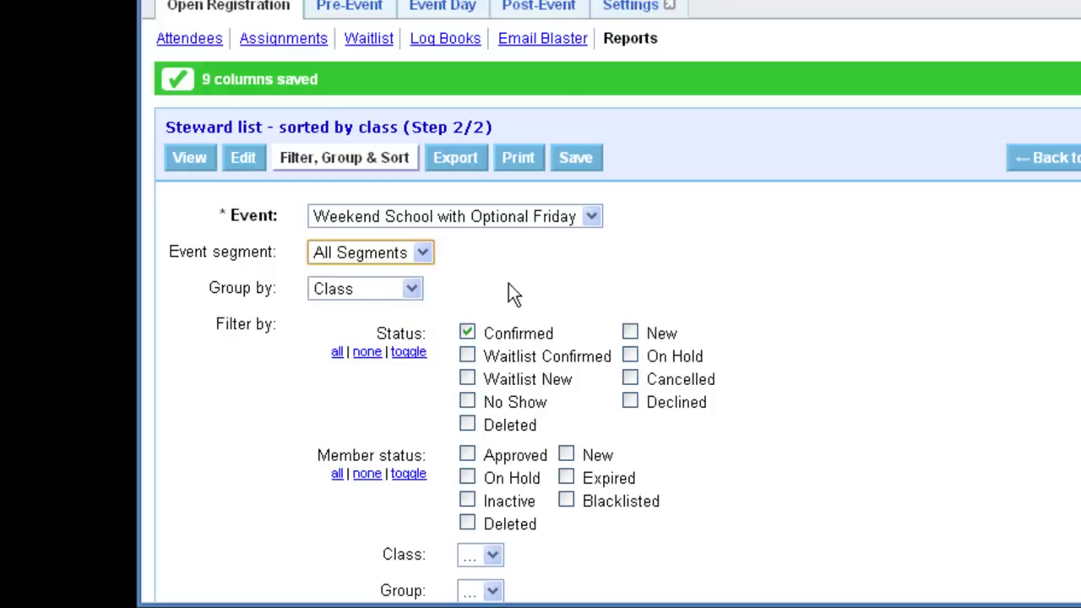
click(411, 288)
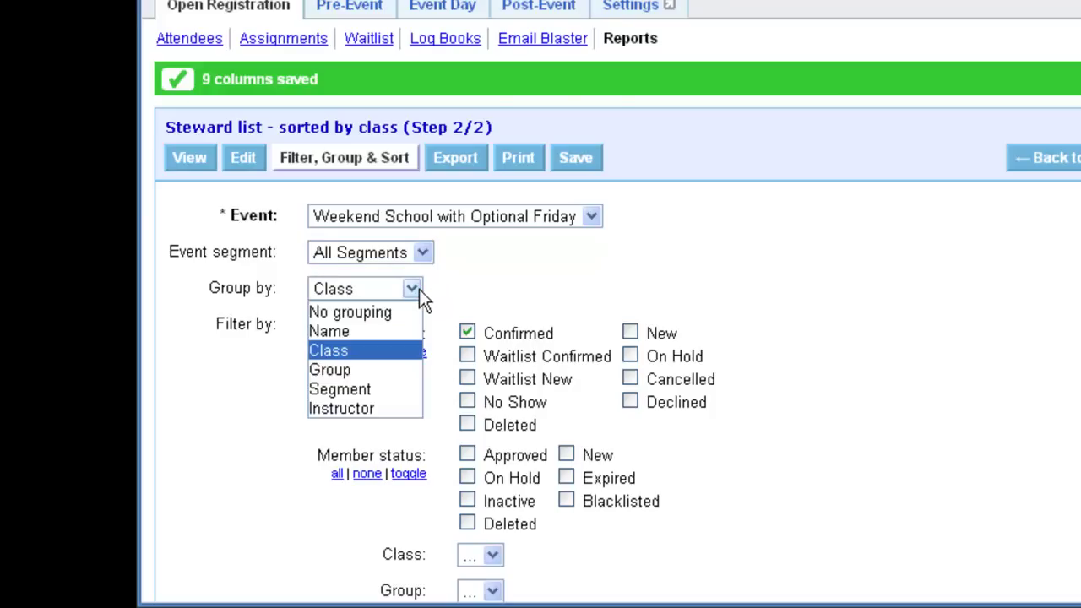
click(355, 389)
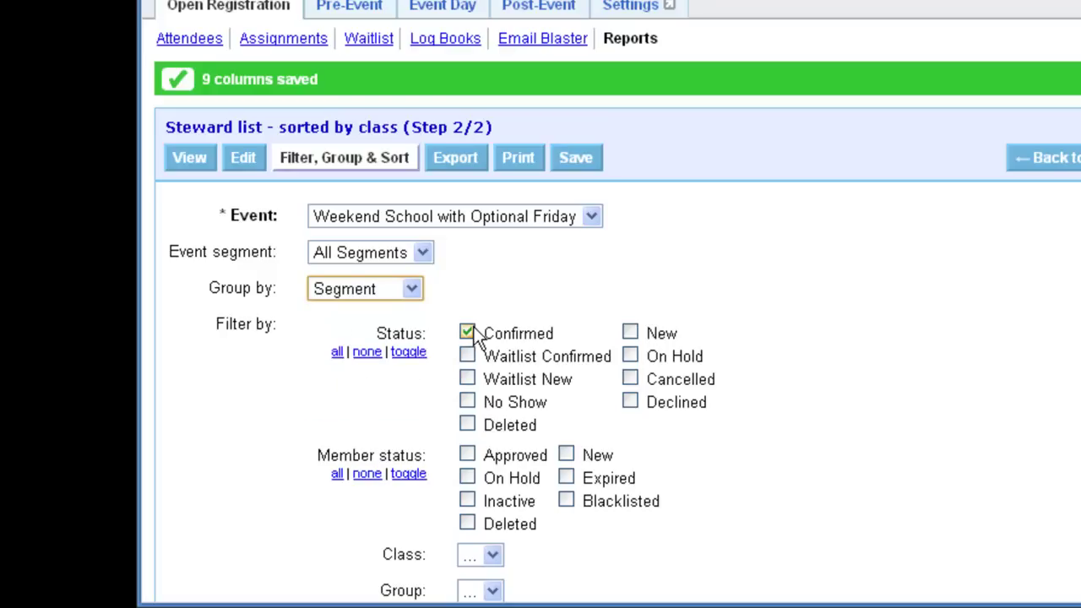
click(629, 333)
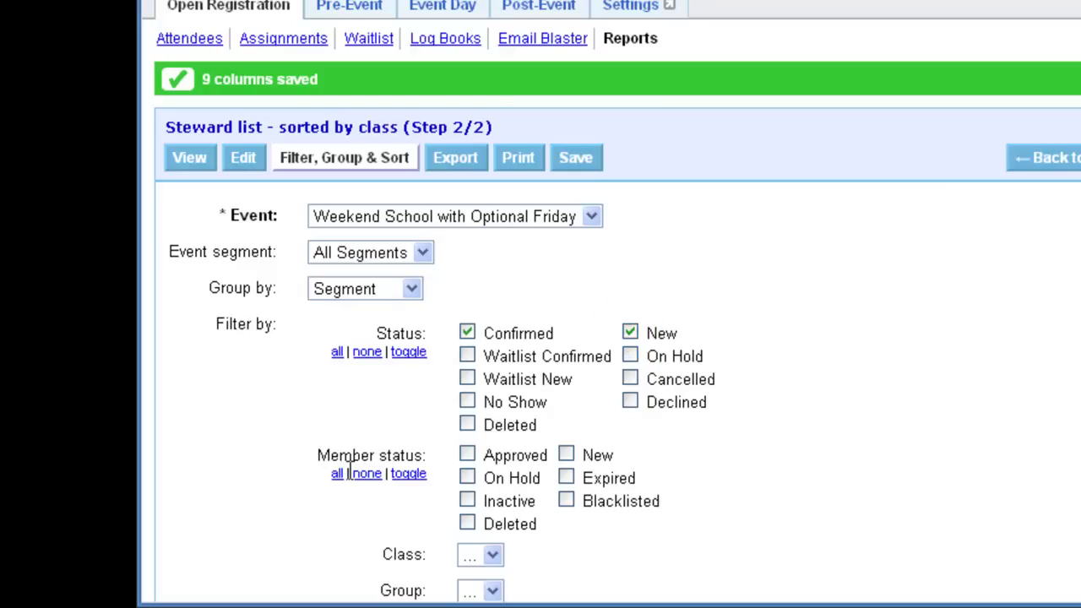
- Include all attendees in the report, keep the default name sorting and display the resulting report
scroll(349, 470, down, 5)
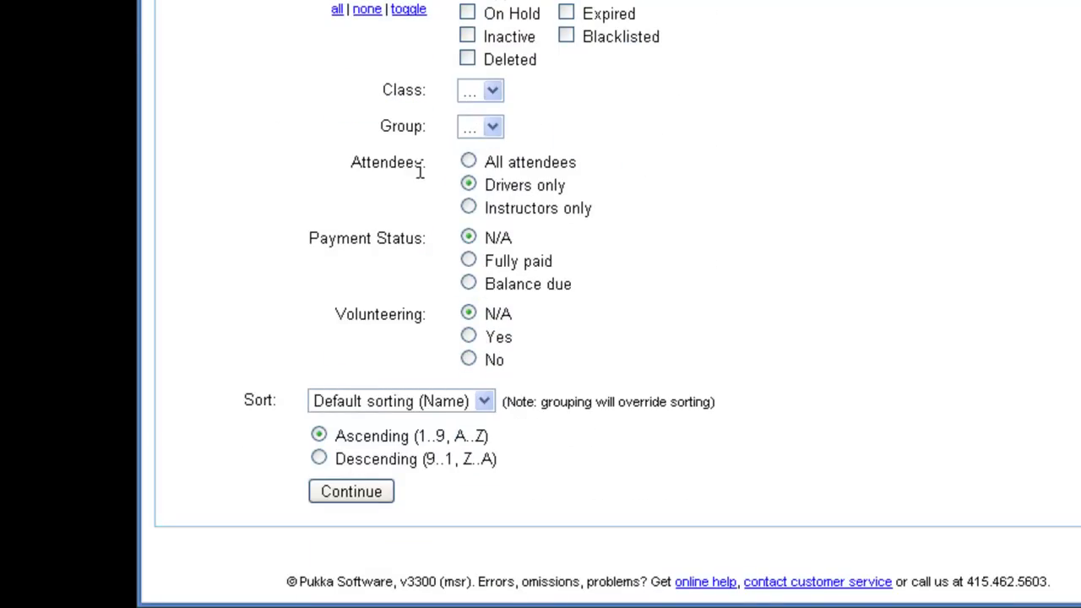
click(469, 162)
click(485, 402)
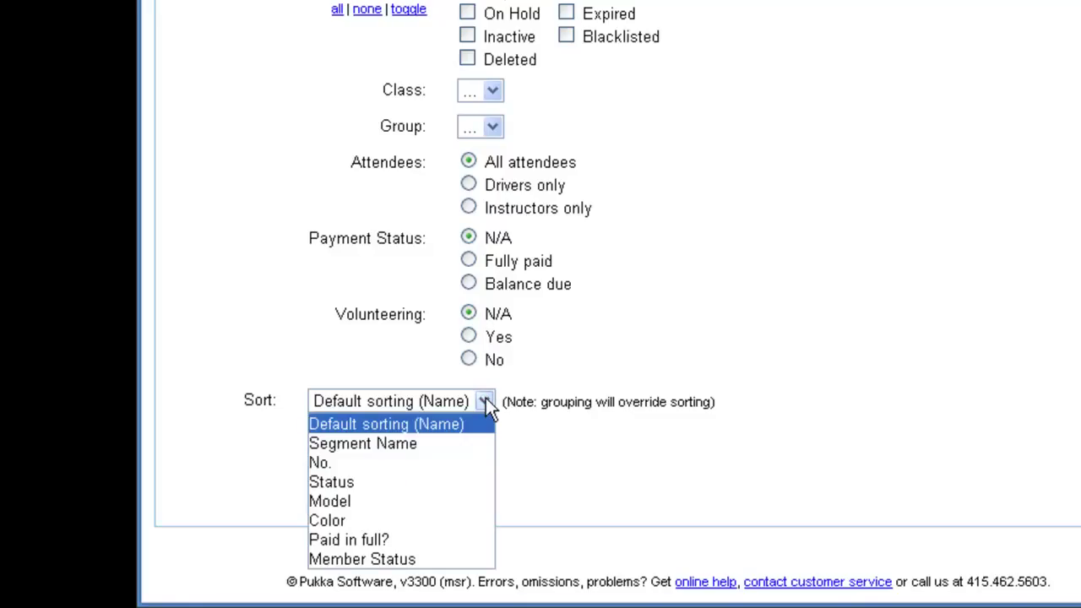
click(486, 402)
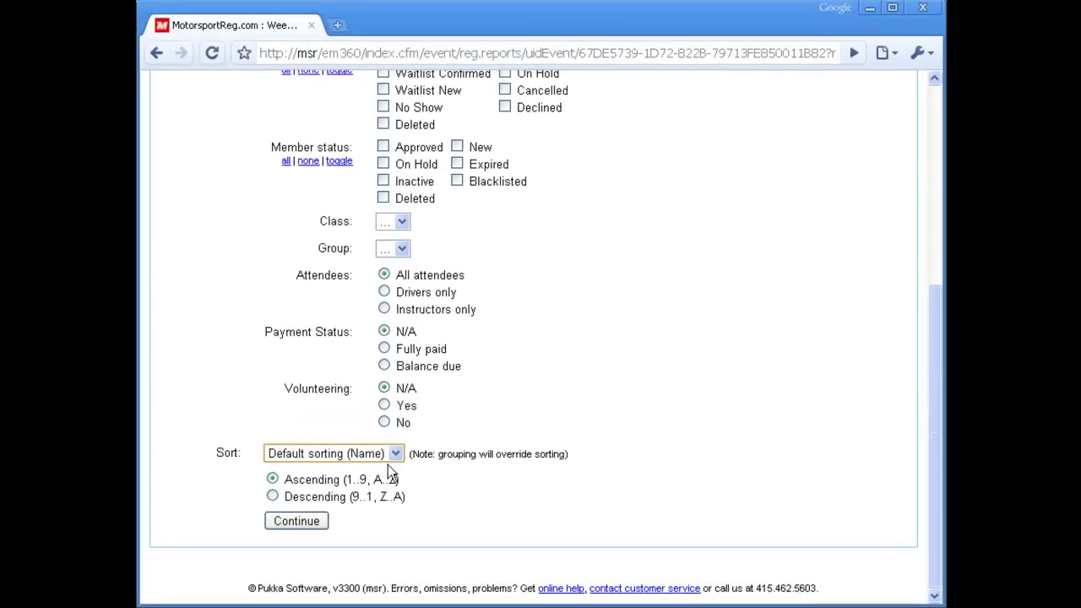
click(300, 521)
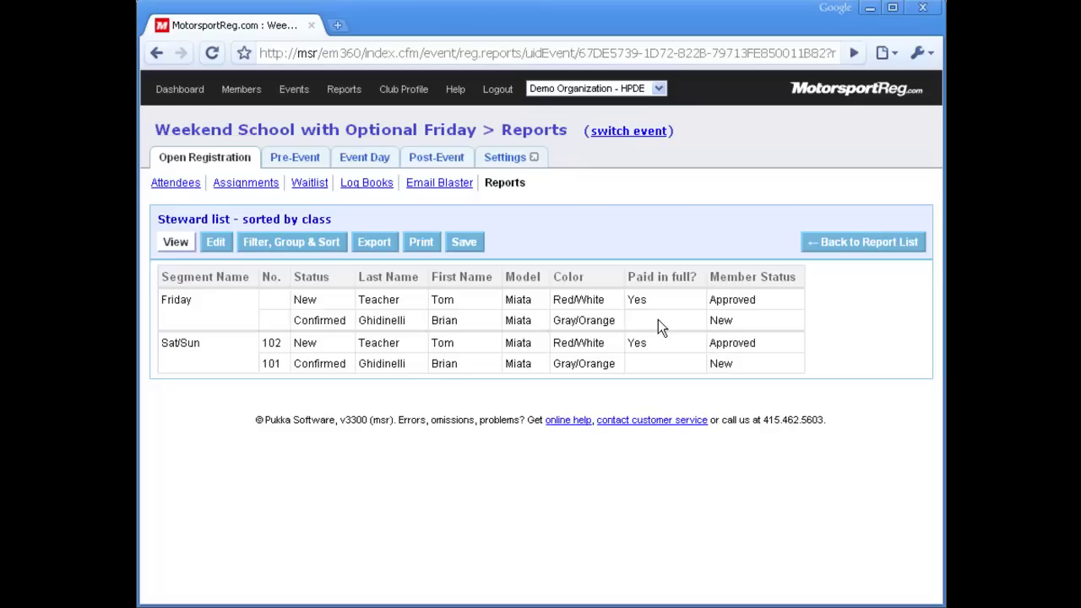
- Check the report's export formats and its print options, selecting PDF as the print format
click(375, 243)
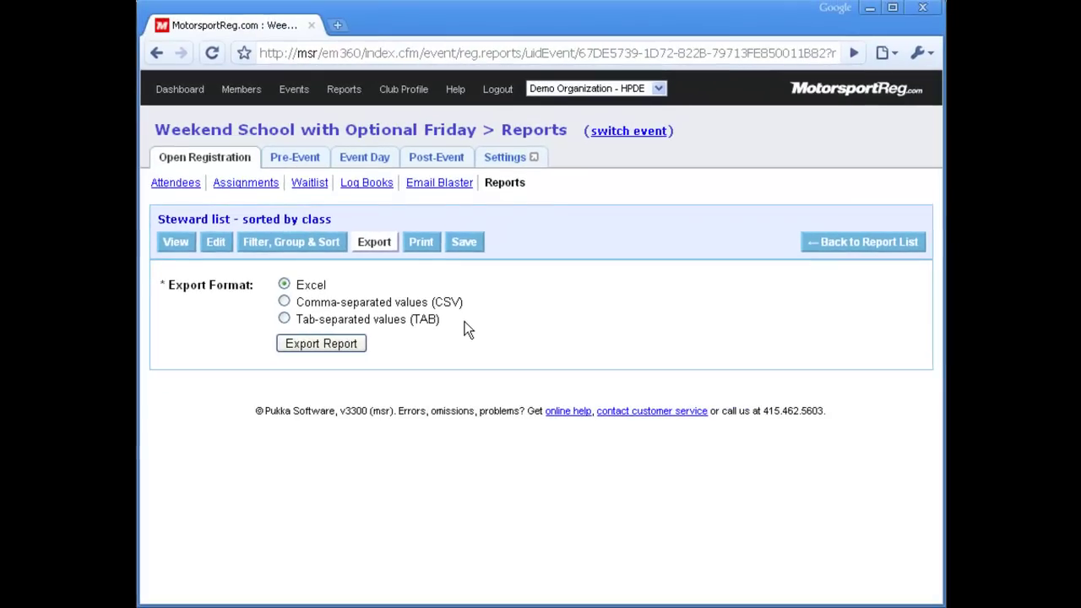
click(423, 243)
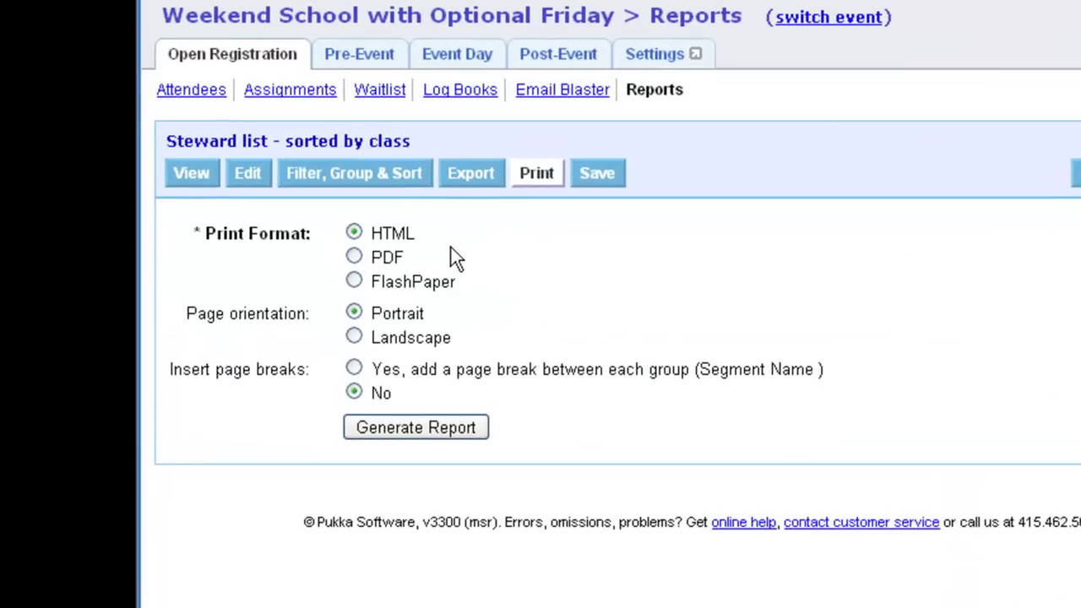
click(388, 256)
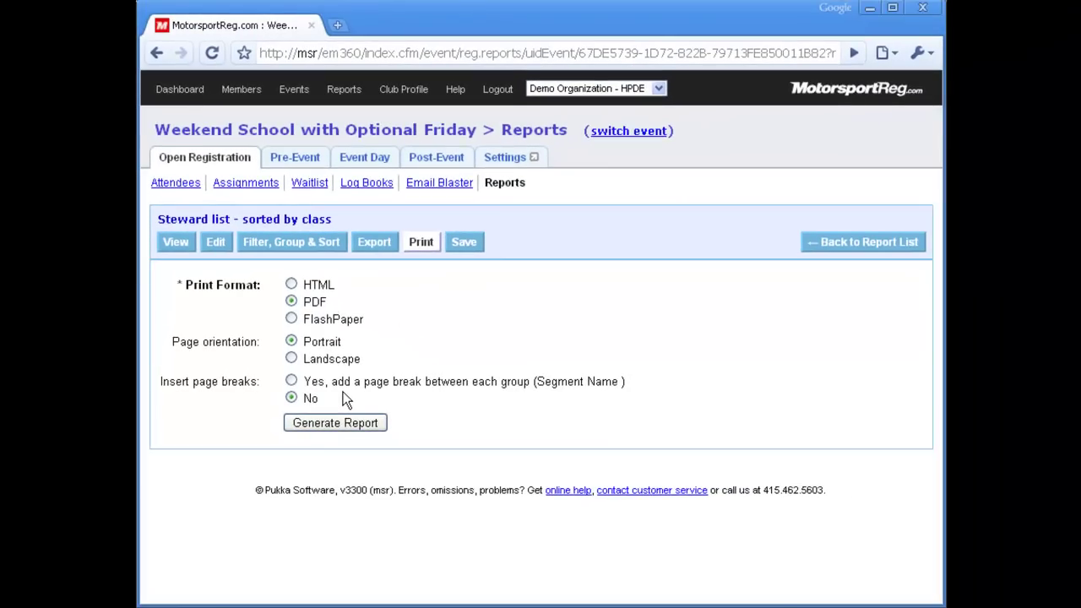
- Bring up the report's save settings and rename the report as "New Favorite Report"
click(456, 243)
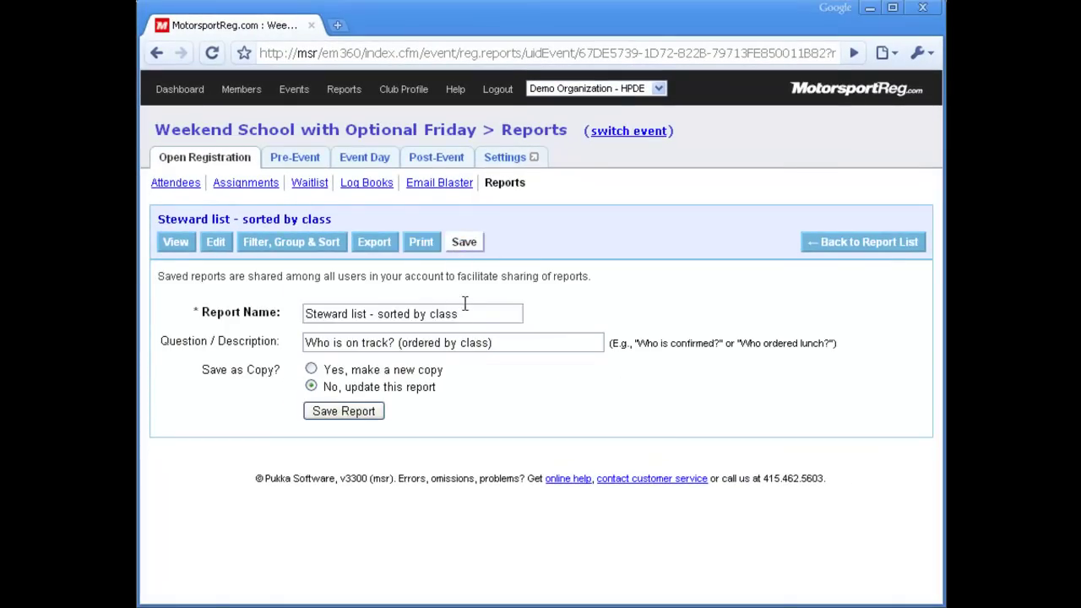
drag(464, 313, 279, 315)
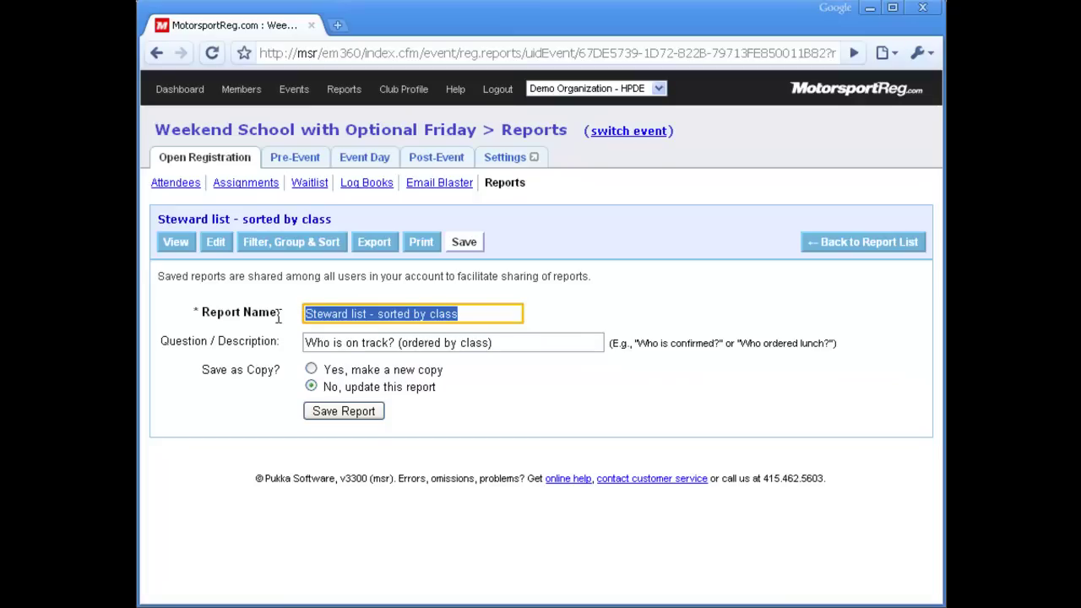
text(New Favorite Resport)
key(BackSpace)
key(BackSpace)
key(BackSpace)
key(BackSpace)
key(BackSpace)
text(port)
- Change the report's description to "Who is on track? (grouped by day)" and save the report
key(Tab)
key(End)
key(ctrl+shift+Left)
key(ctrl+shift+Left)
key(ctrl+shift+Left)
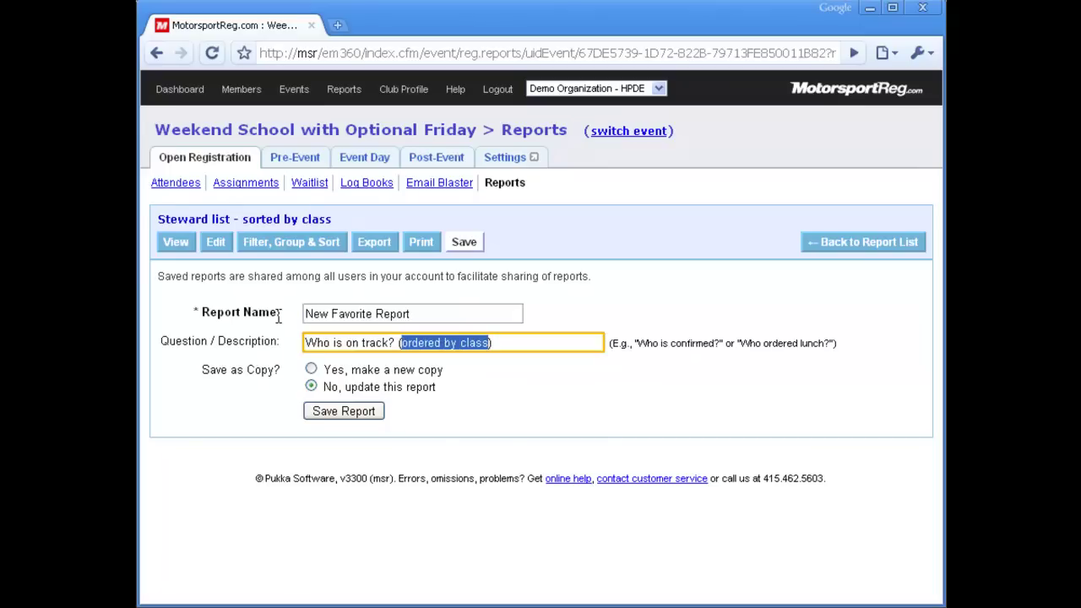
text((grouped b segm)
key(BackSpace)
key(BackSpace)
key(BackSpace)
key(BackSpace)
key(BackSpace)
text(y day)
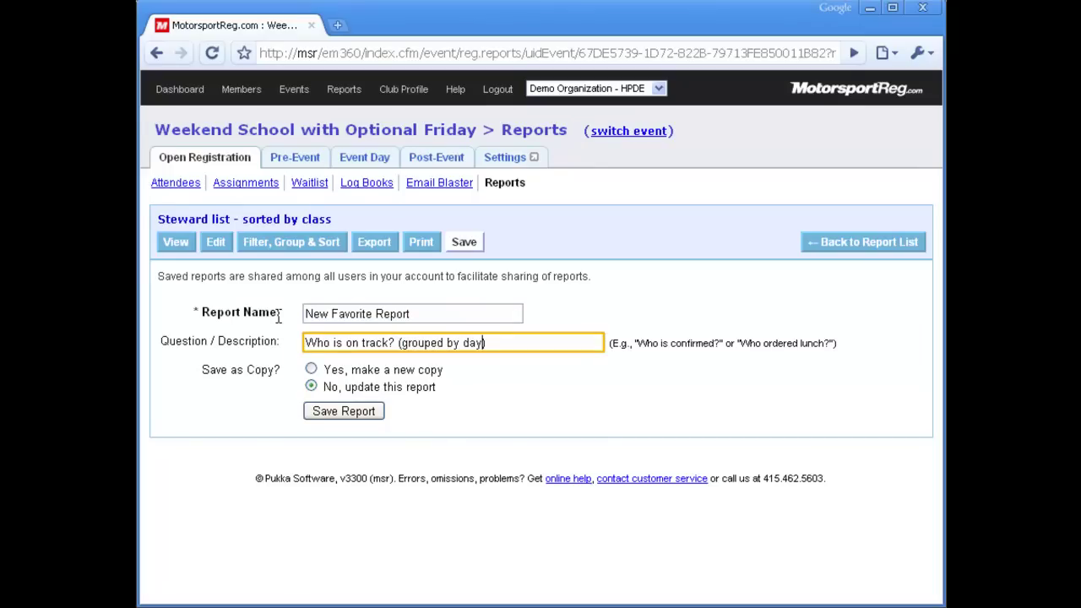
click(342, 410)
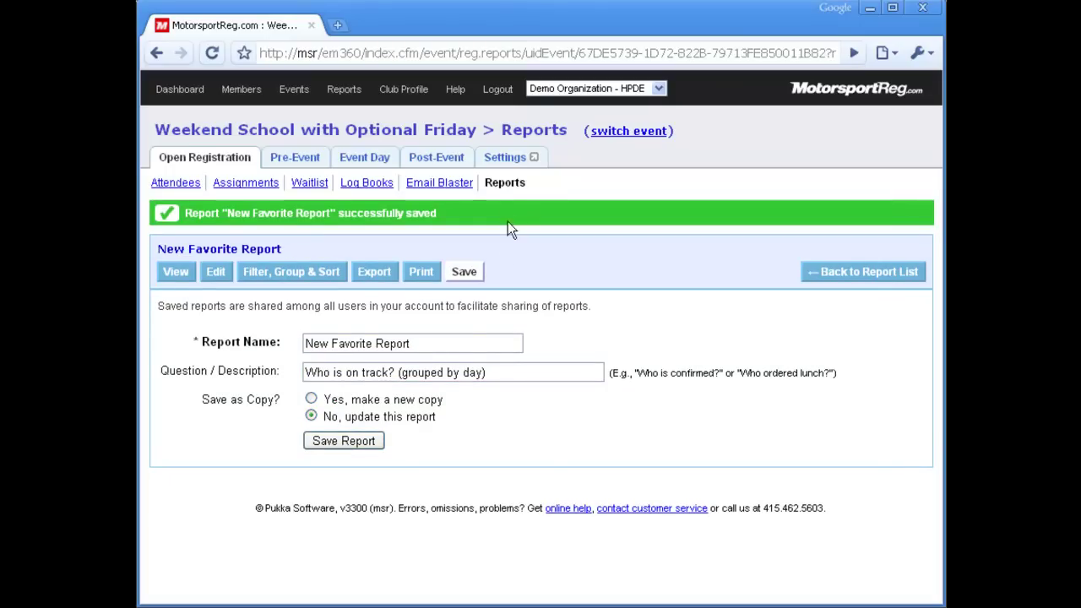
- View the saved New Favorite Report from the event's report list, and return to the list
click(510, 185)
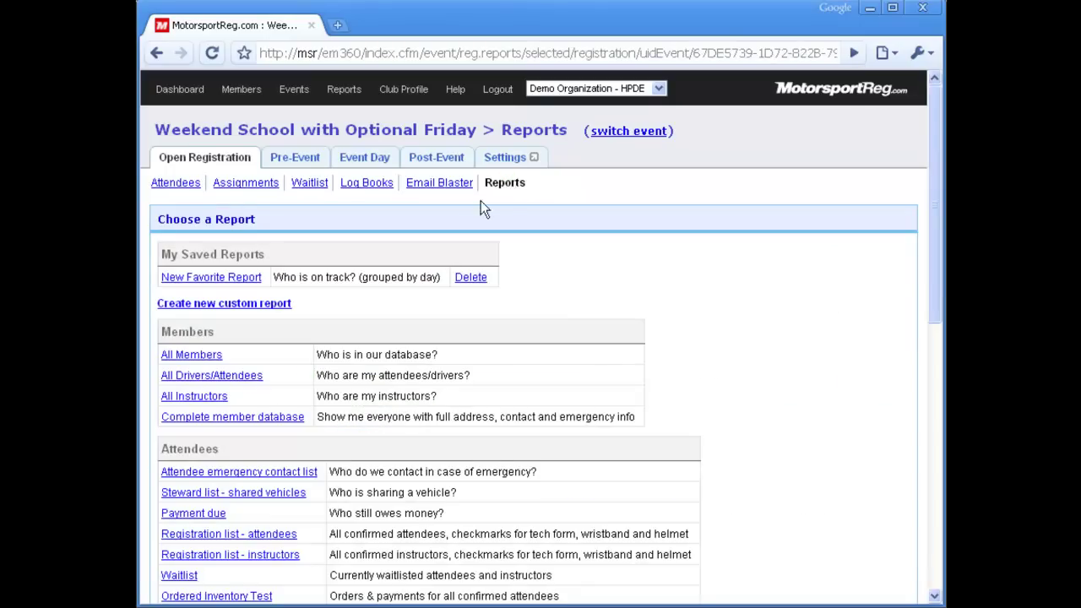
click(251, 280)
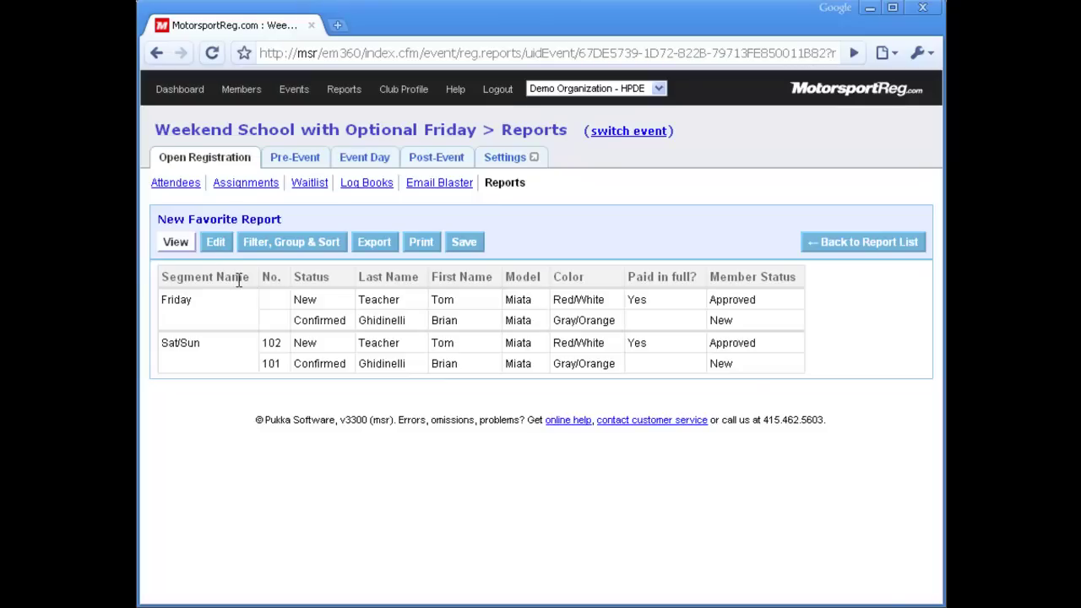
click(522, 184)
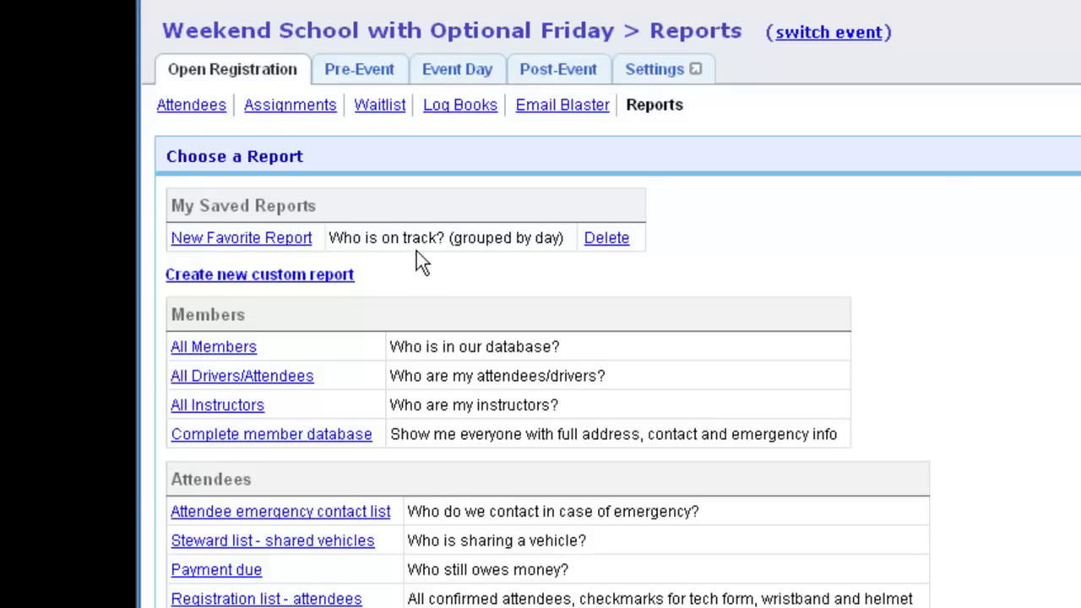
- View the AxWare Event Export report among the attendee and assignment reports, and return to the report list
scroll(418, 265, down, 5)
scroll(413, 268, down, 2)
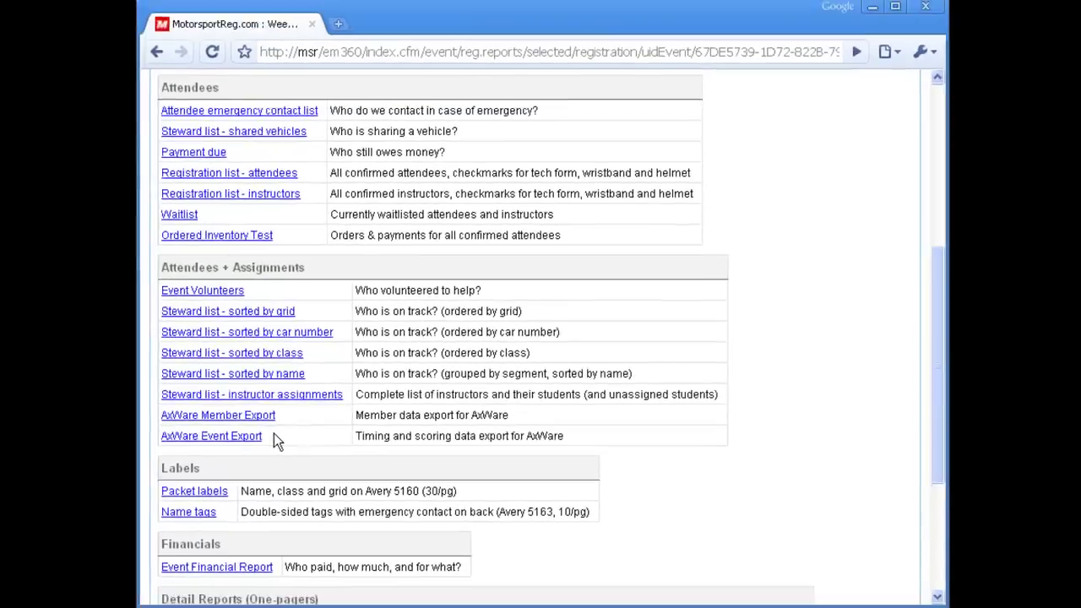
click(253, 436)
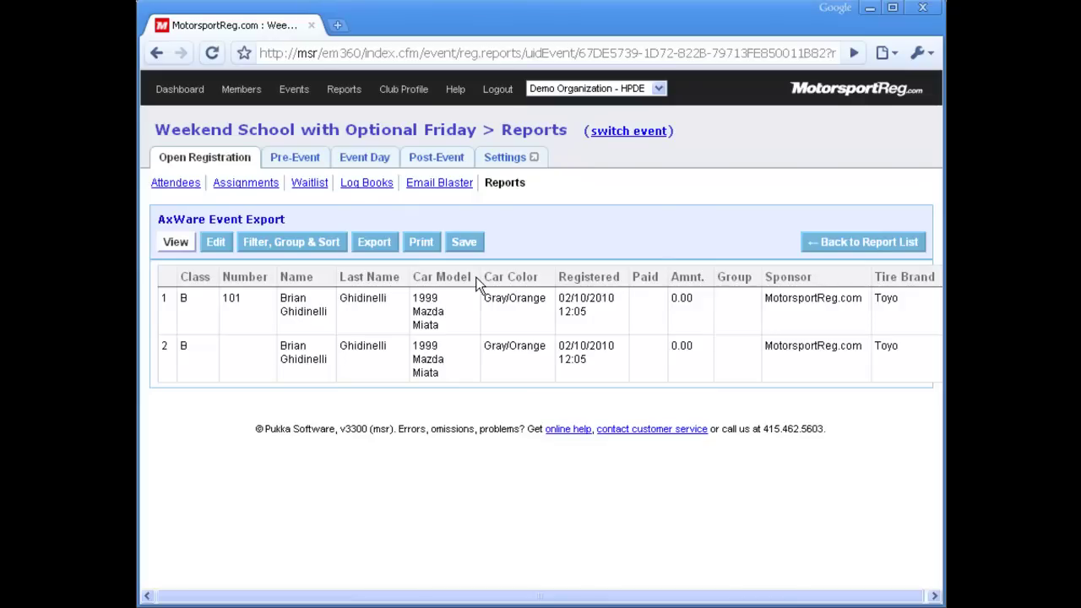
key(alt+Left)
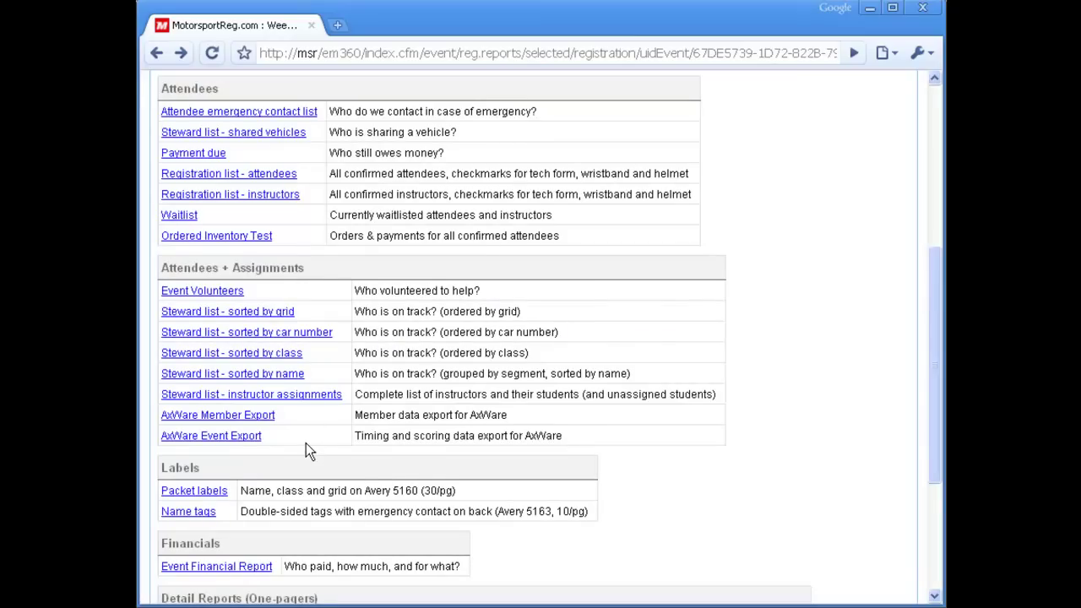
- Examine the label reports and the Event Financial Report entry in the report list
scroll(306, 442, down, 3)
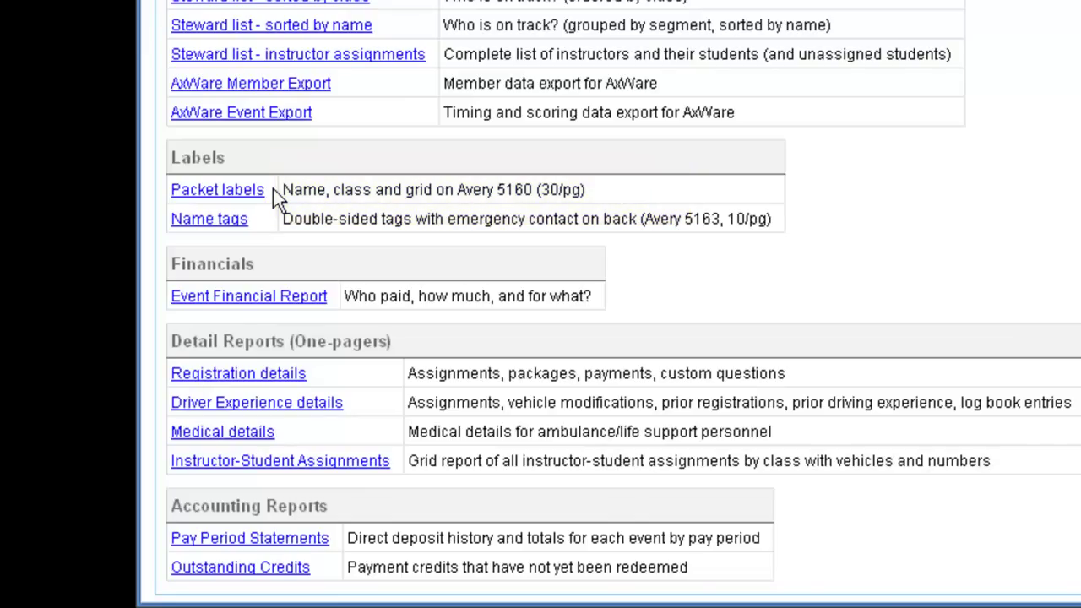
scroll(329, 167, down, 1)
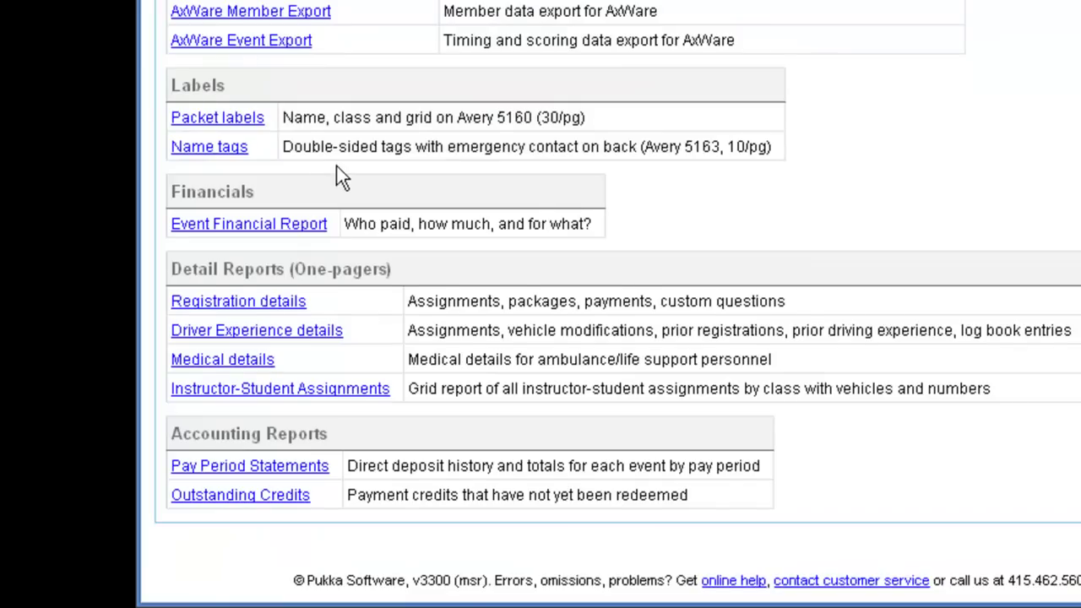
drag(331, 212, 313, 235)
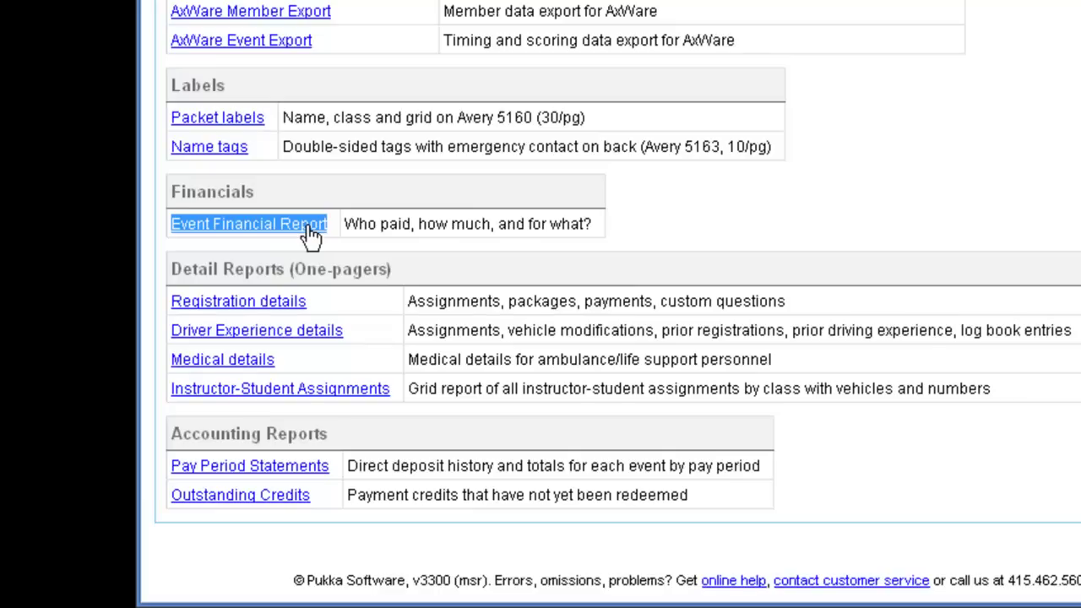
- Examine the one-page detail reports and the accounting reports, including Outstanding Credits, in the report list
click(361, 285)
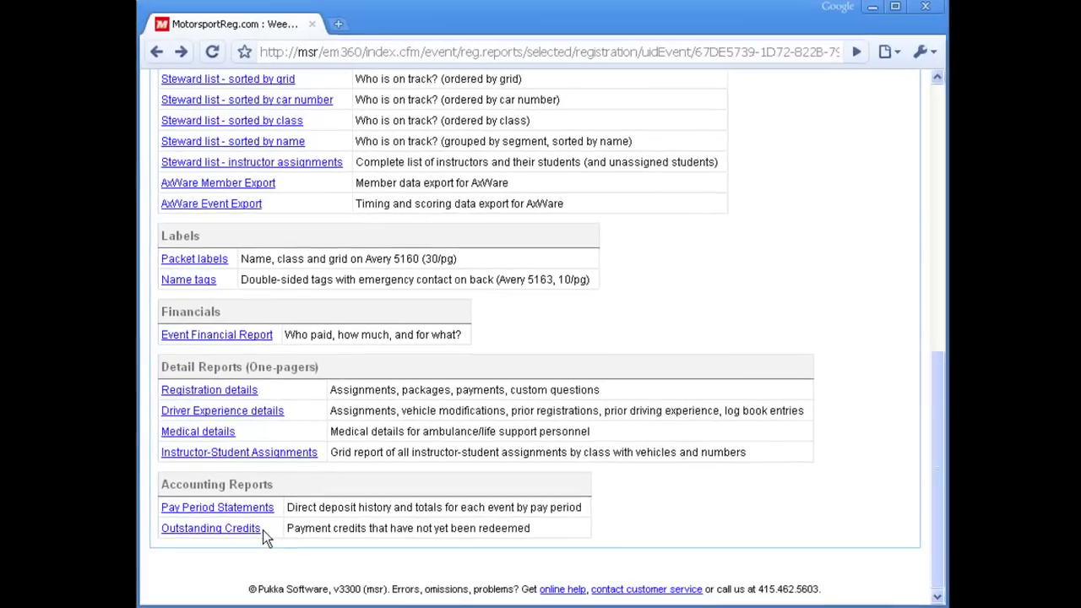
click(254, 528)
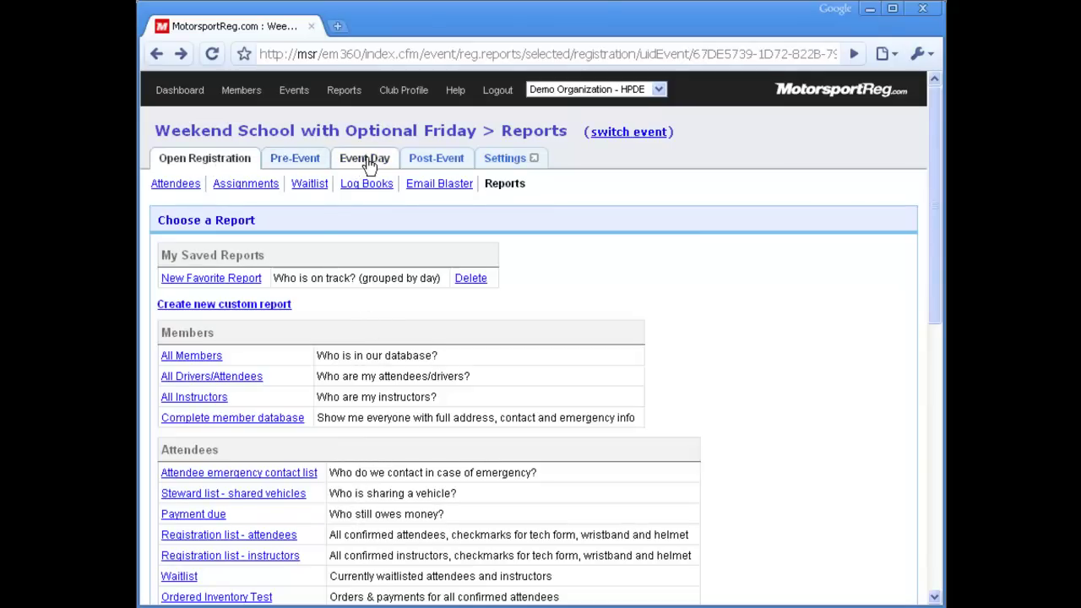
- Change the status of the second and third registrations in the post-event attendee list to Cancelled
click(436, 160)
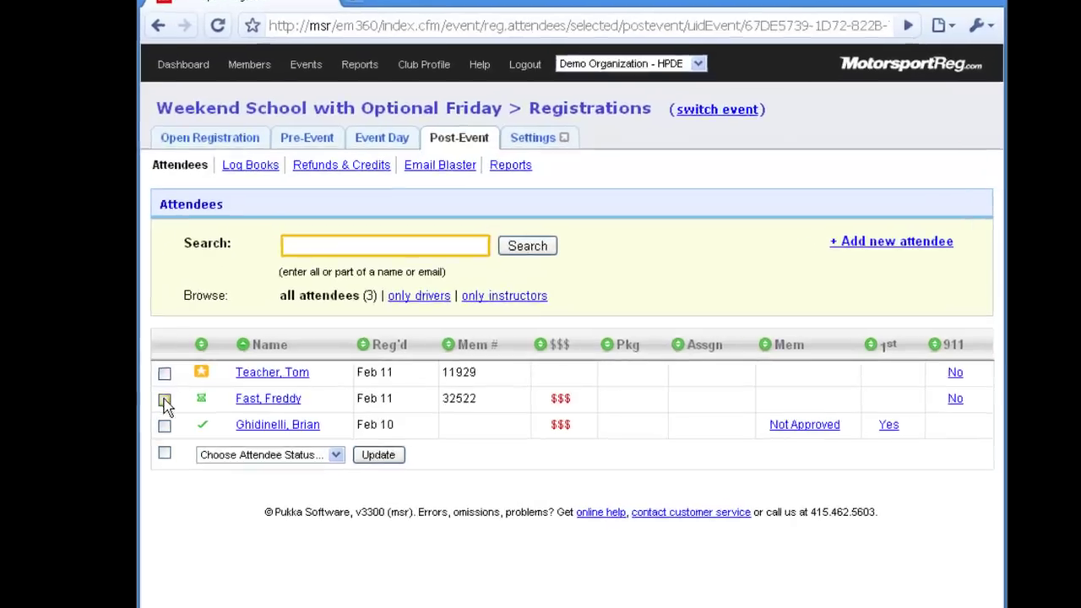
click(162, 402)
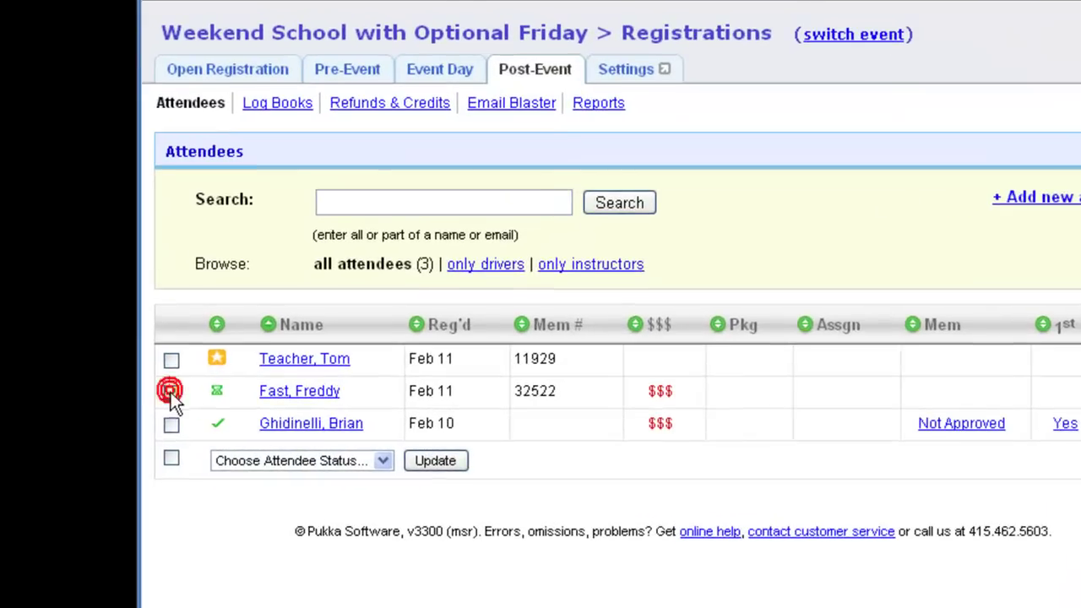
click(162, 425)
click(257, 457)
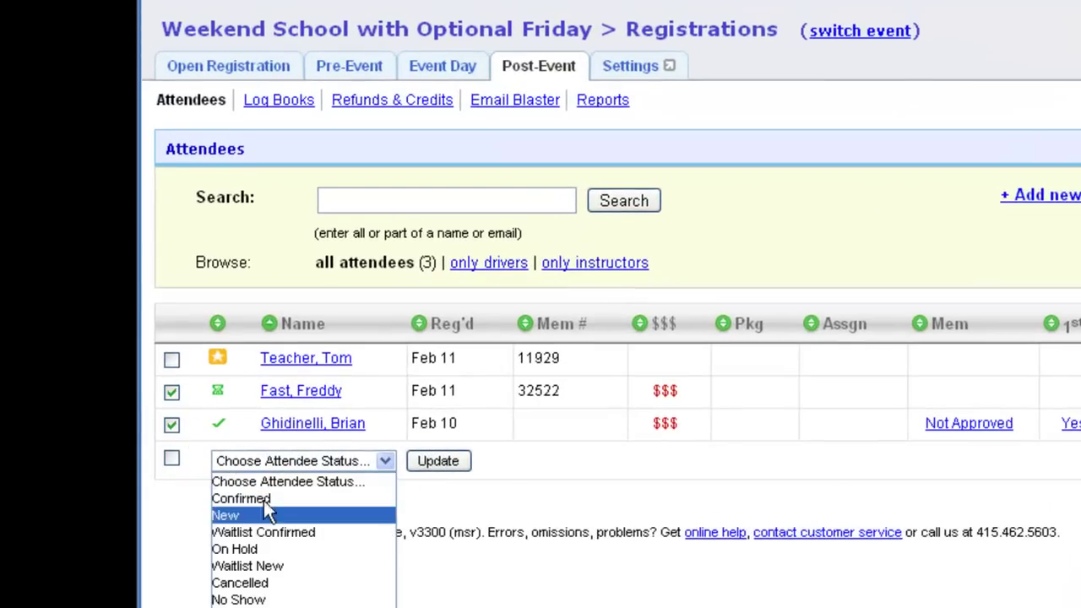
click(274, 582)
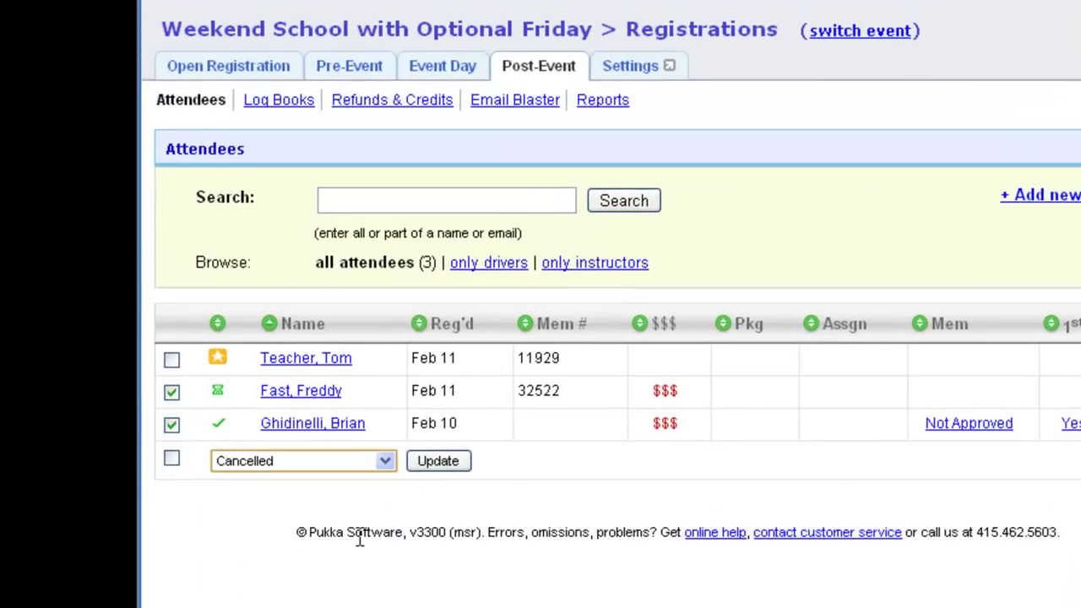
click(429, 461)
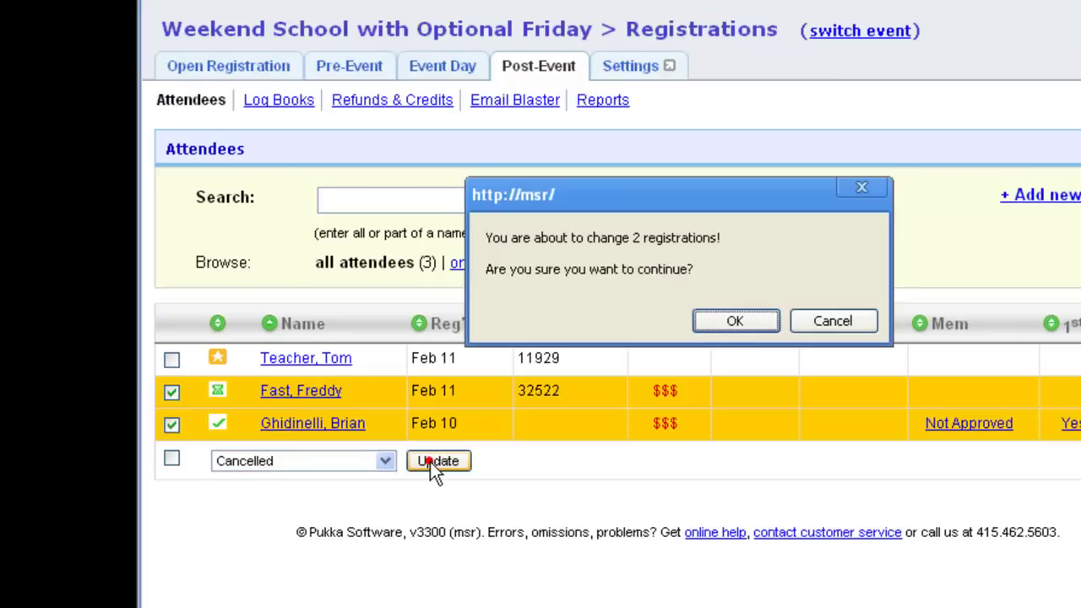
click(718, 331)
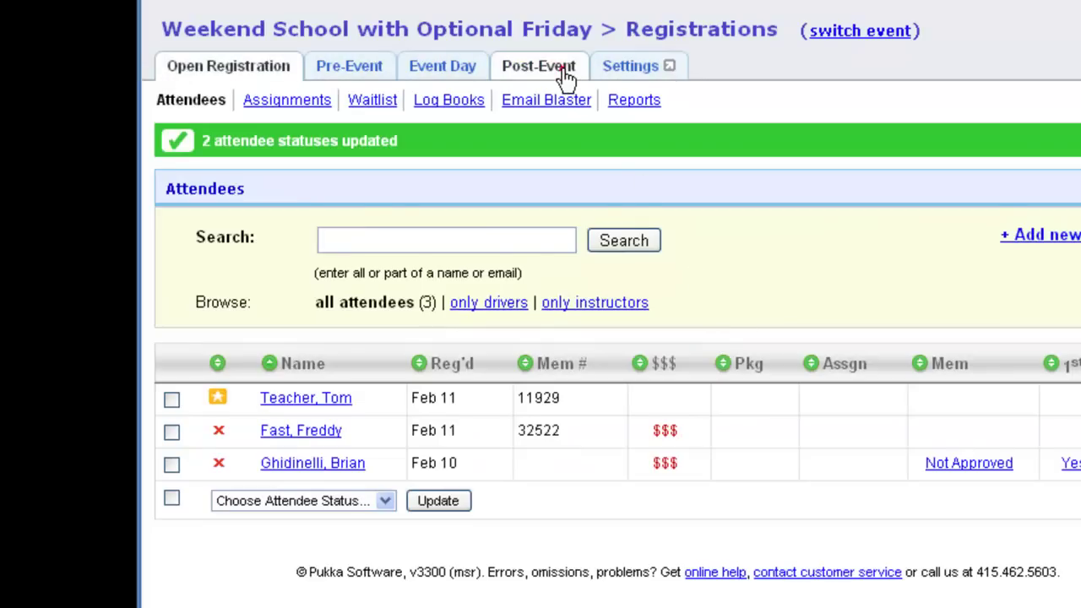
- View the event's post-event refunds and credits, and examine the event restriction and credit expiry options
click(567, 73)
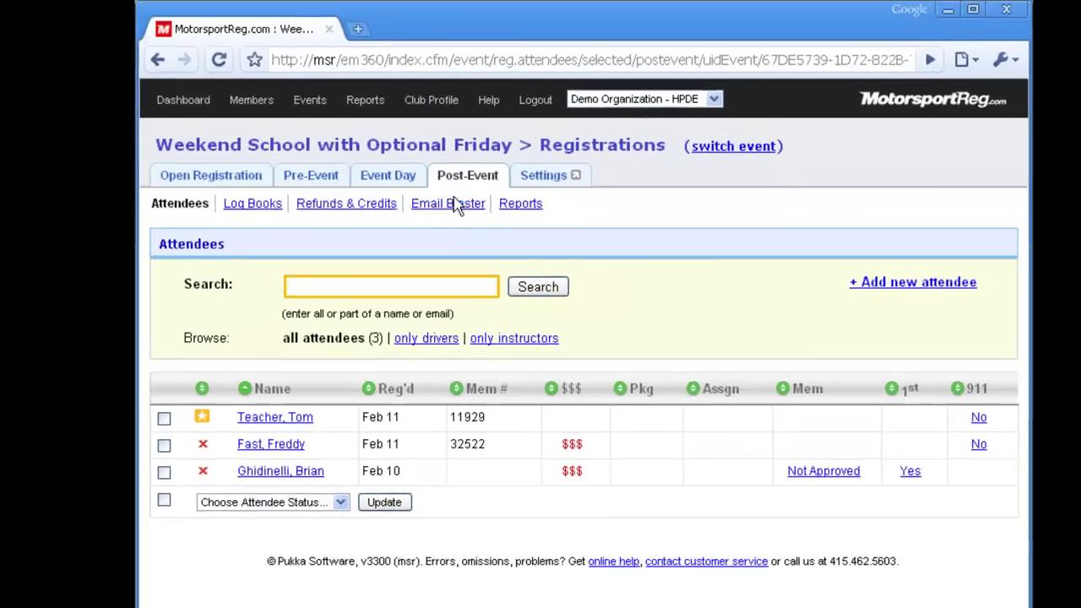
click(394, 105)
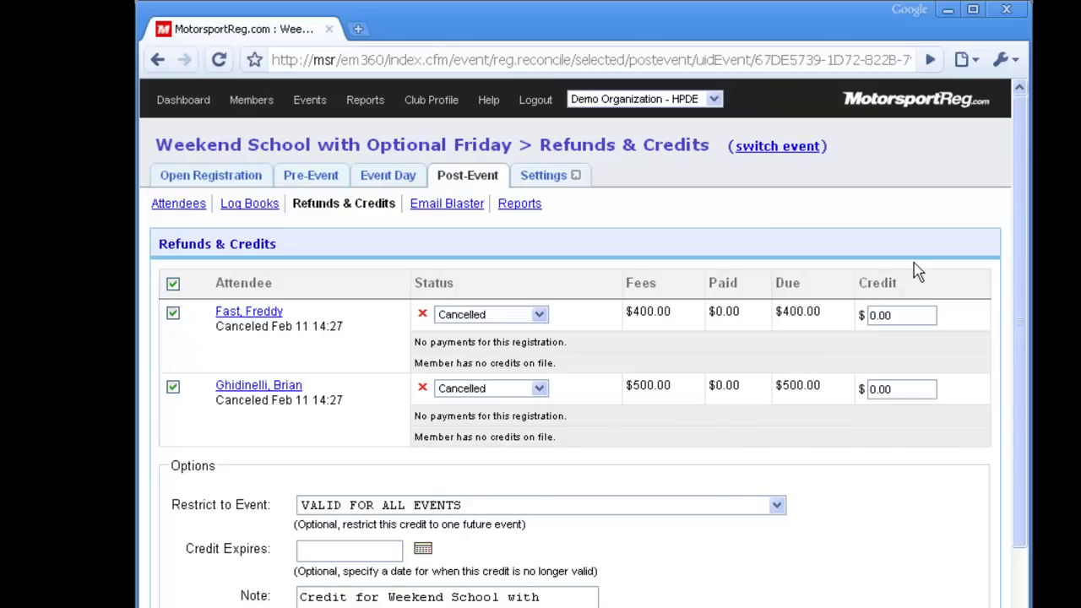
scroll(897, 309, down, 3)
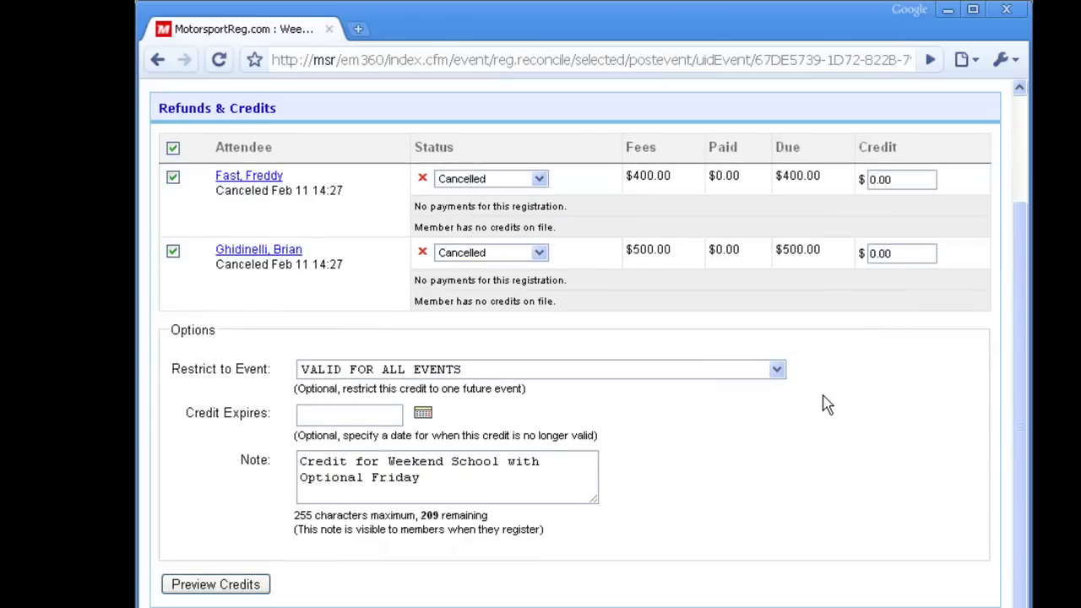
click(568, 375)
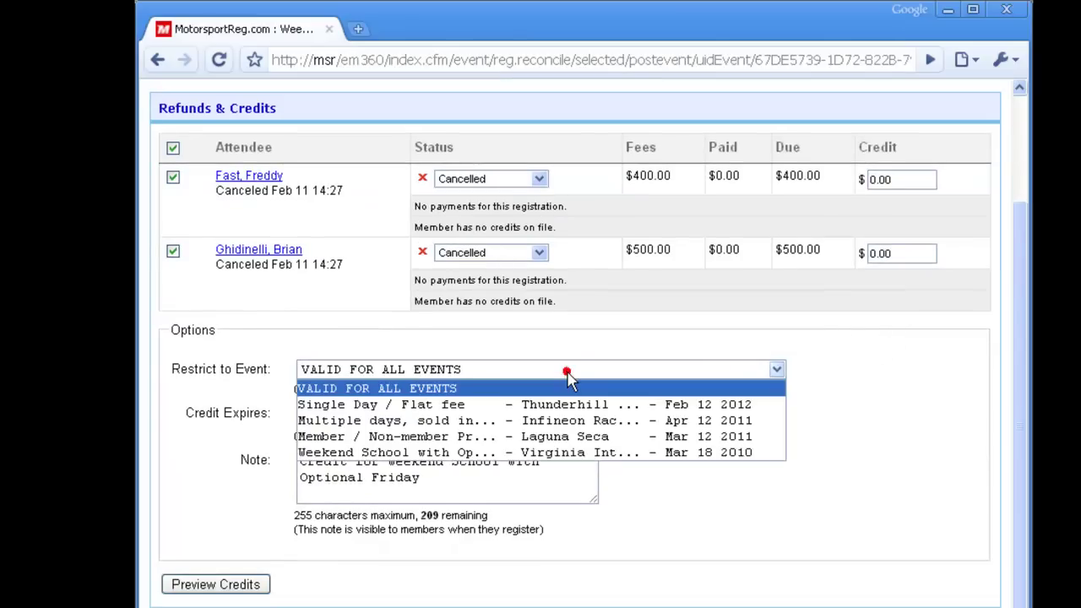
click(568, 376)
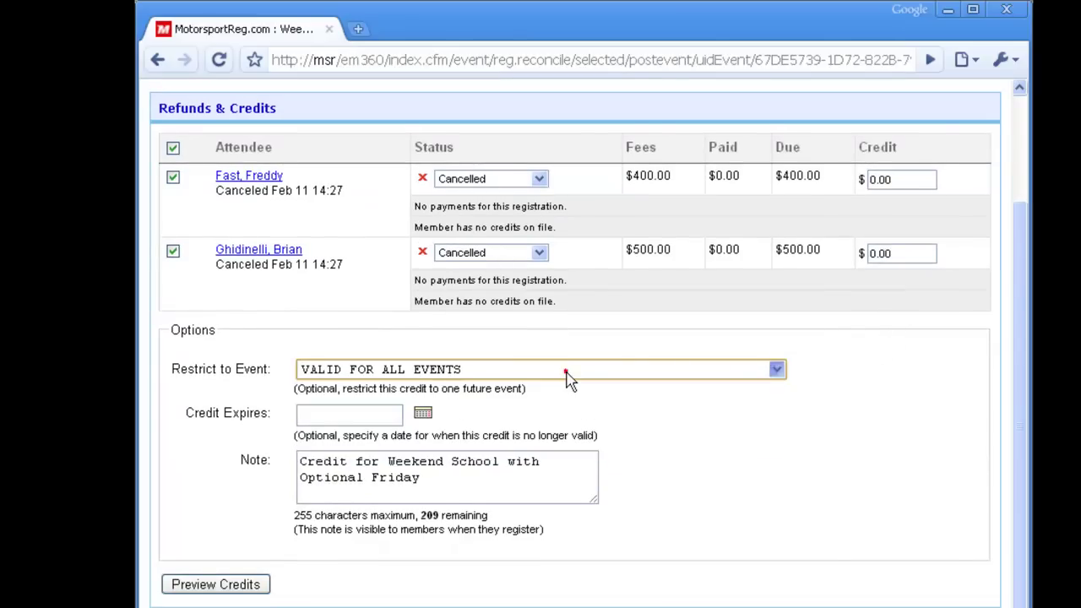
click(385, 415)
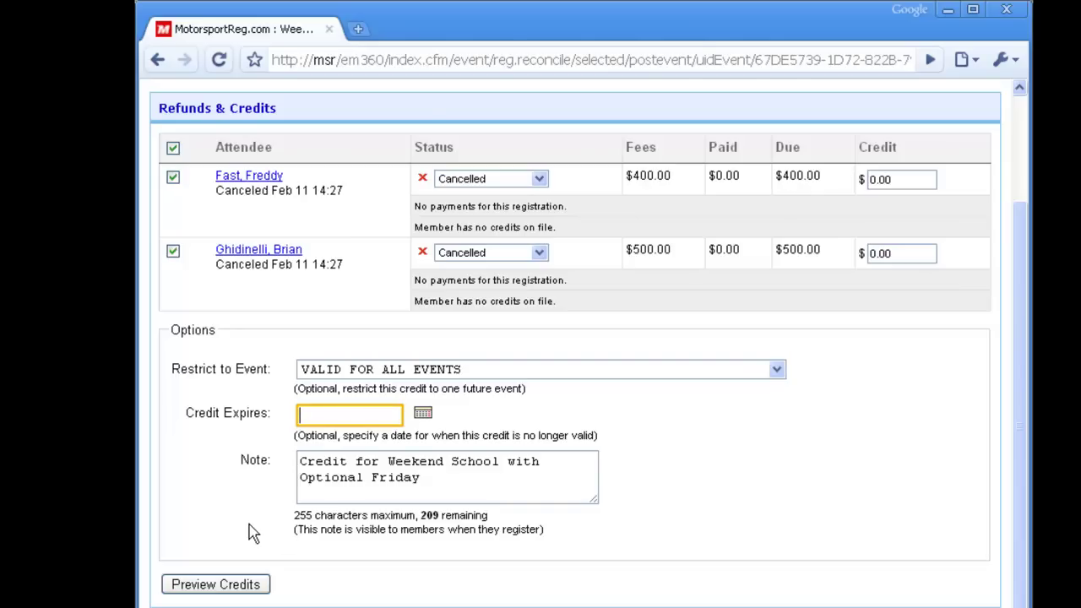
- Review the Refunds & Credits page and highlight the support phone number in its footer
scroll(249, 532, up, 4)
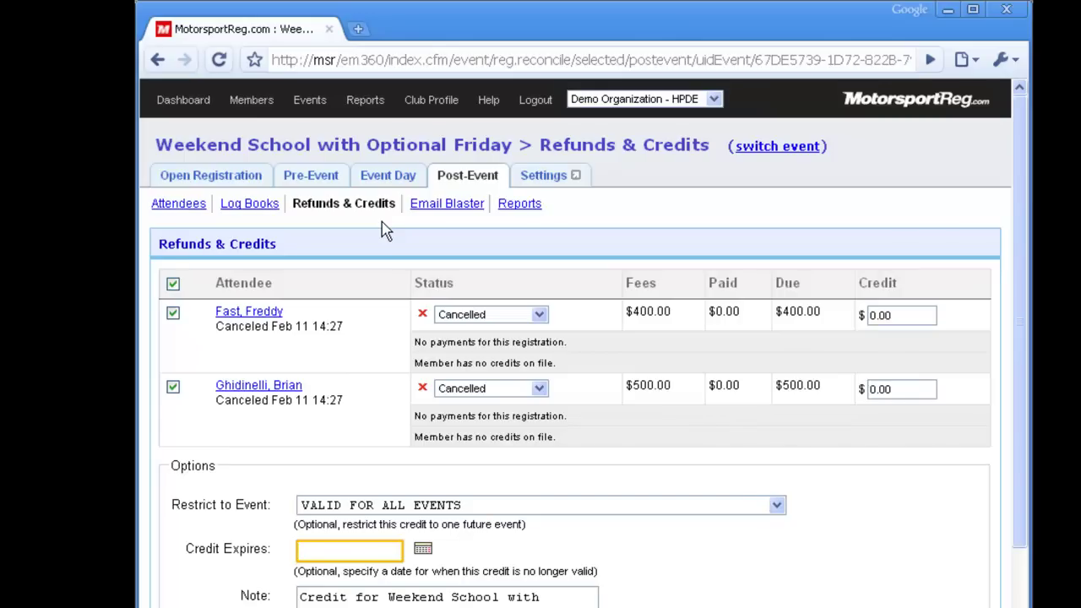
scroll(372, 236, down, 3)
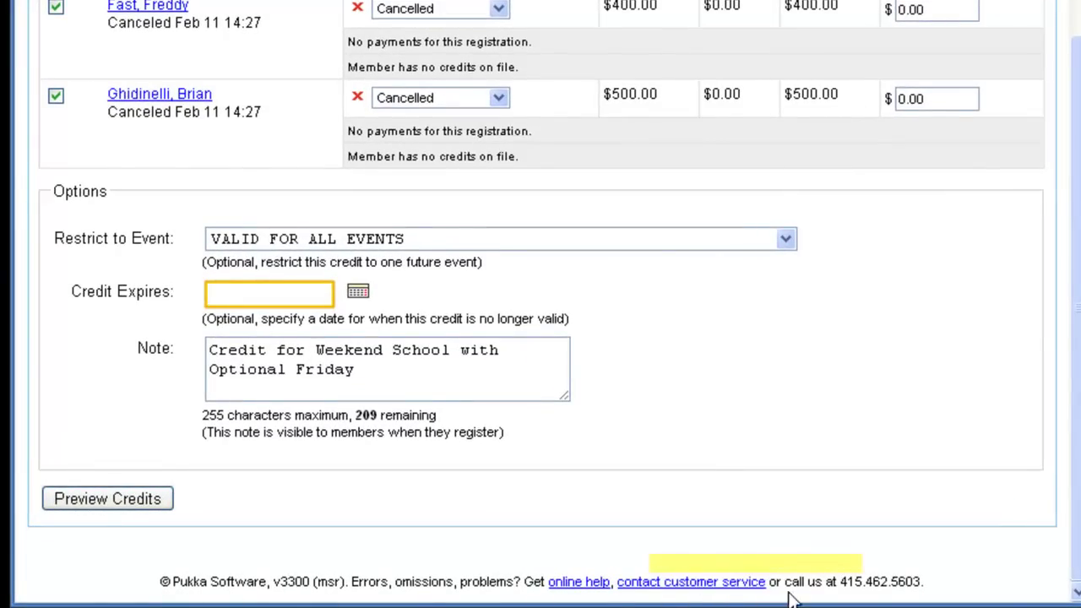
drag(834, 581, 924, 581)
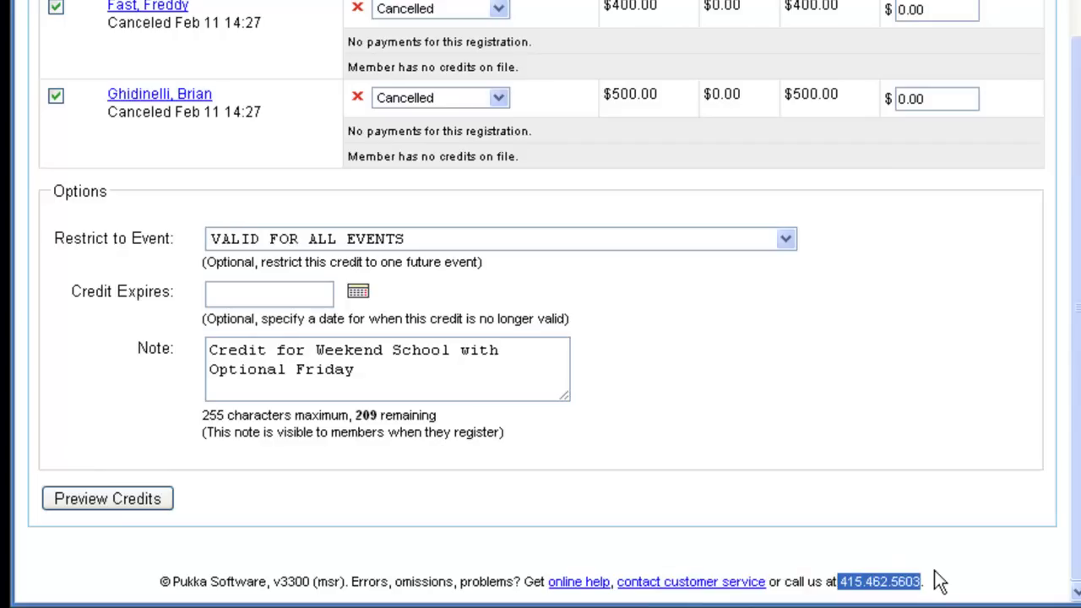